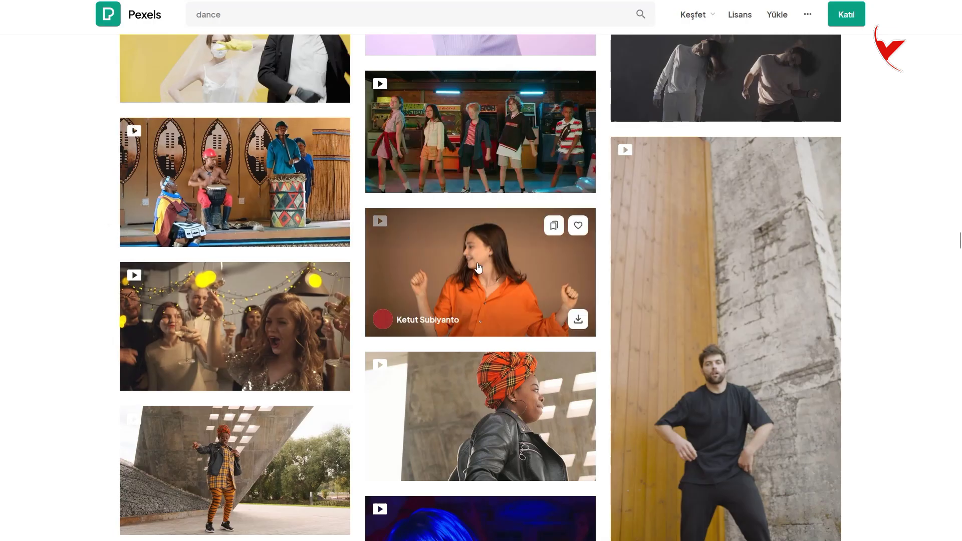
# Step: Download the orange-shirt dancing video from Pexels and dismiss the thank-you popup
pyautogui.click(575, 322)
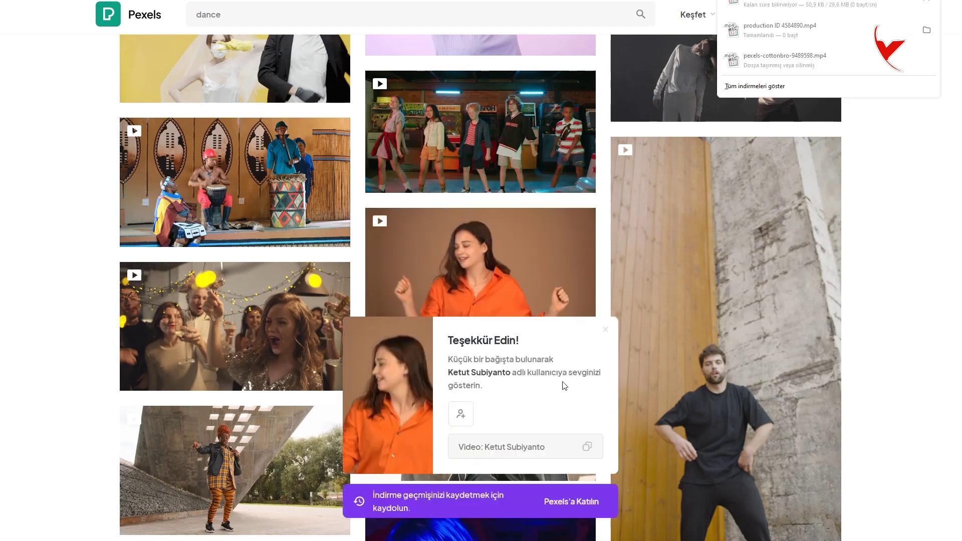
pyautogui.click(605, 329)
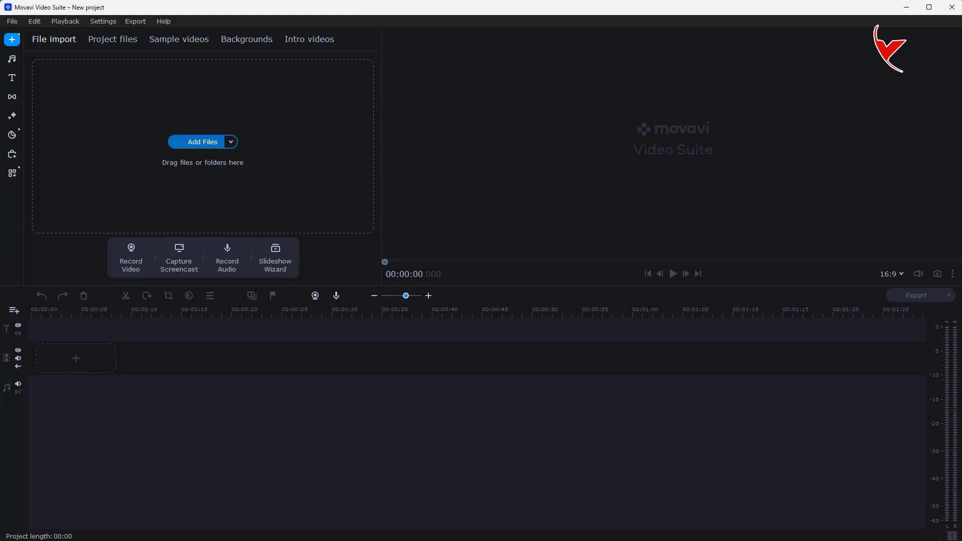
# Step: Place the dance clip on the timeline, delete its audio, and add an empty video track
pyautogui.moveTo(317, 395); pyautogui.dragTo(269, 380)
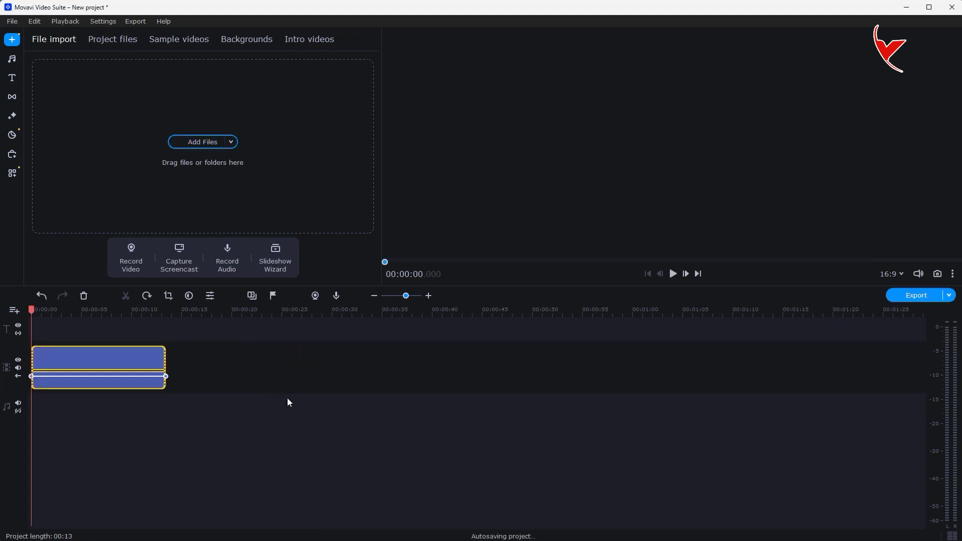
pyautogui.click(154, 385)
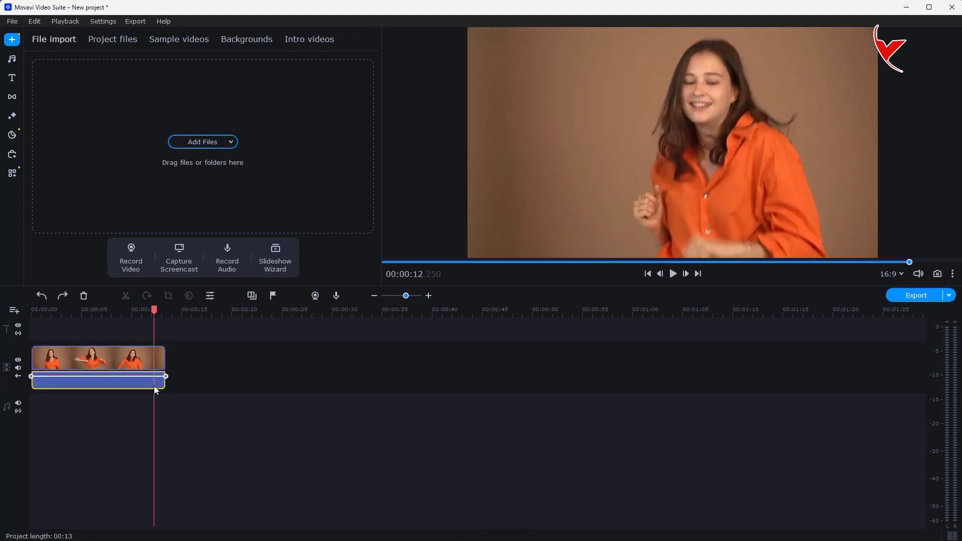
pyautogui.press('Delete')
pyautogui.click(17, 311)
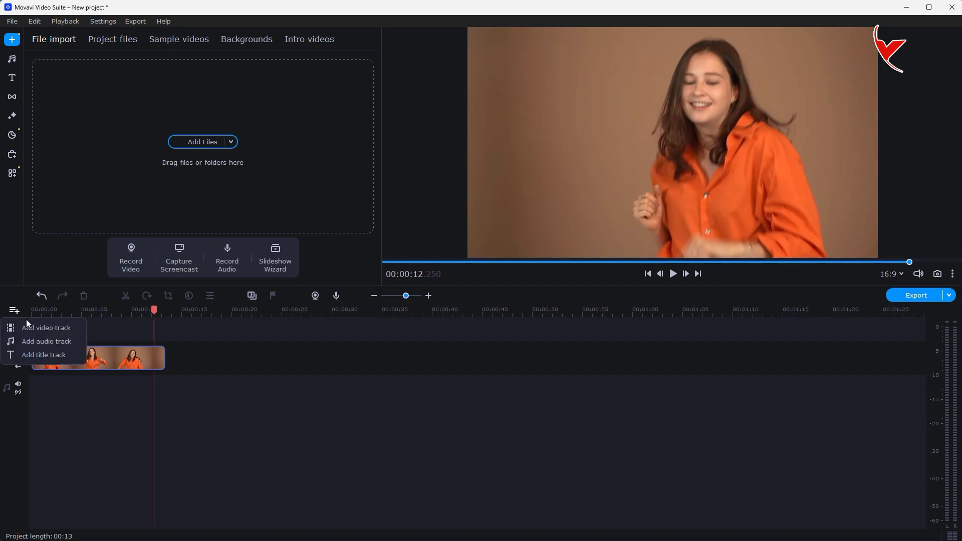
pyautogui.click(35, 329)
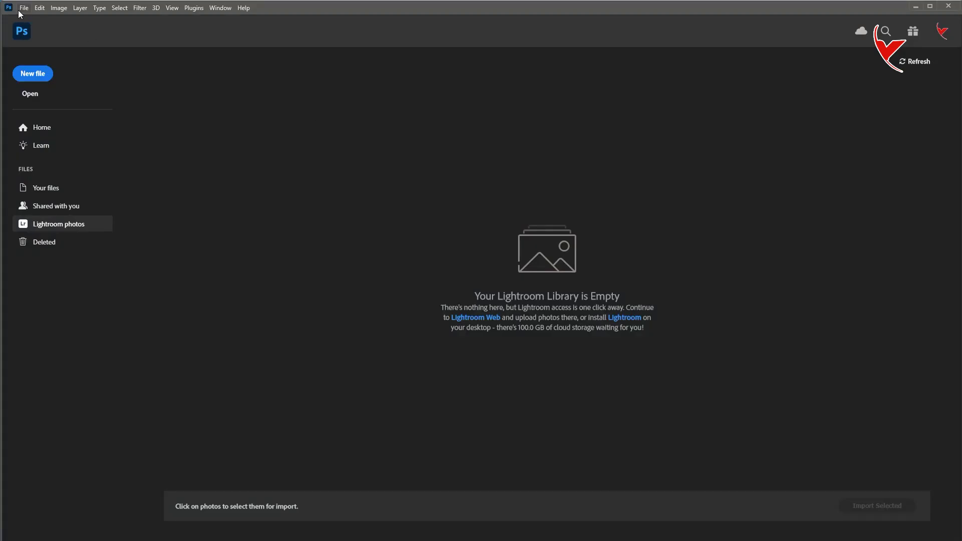
pyautogui.click(18, 9)
pyautogui.click(25, 15)
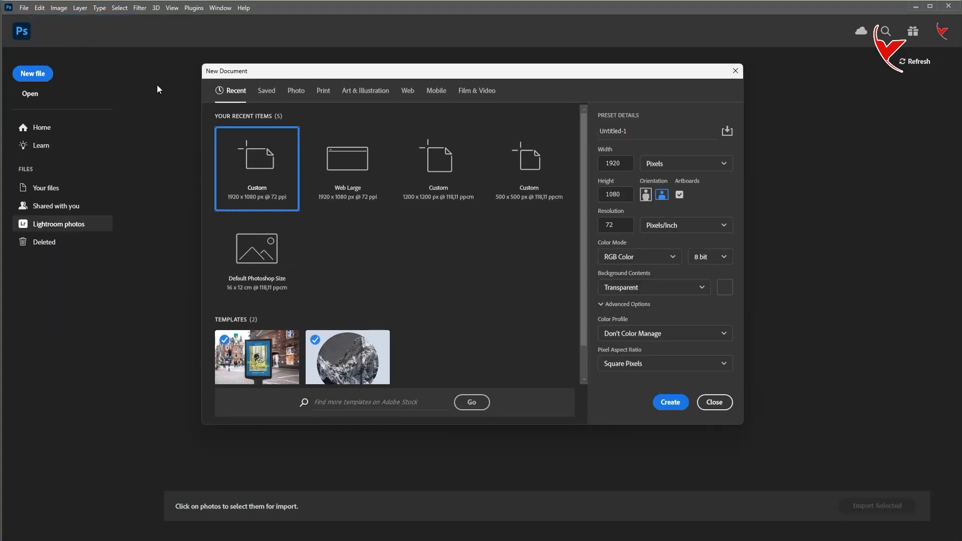
# Step: Create a 1920×1080 transparent document and set the foreground colour to #09fe00
pyautogui.click(618, 191)
pyautogui.click(670, 402)
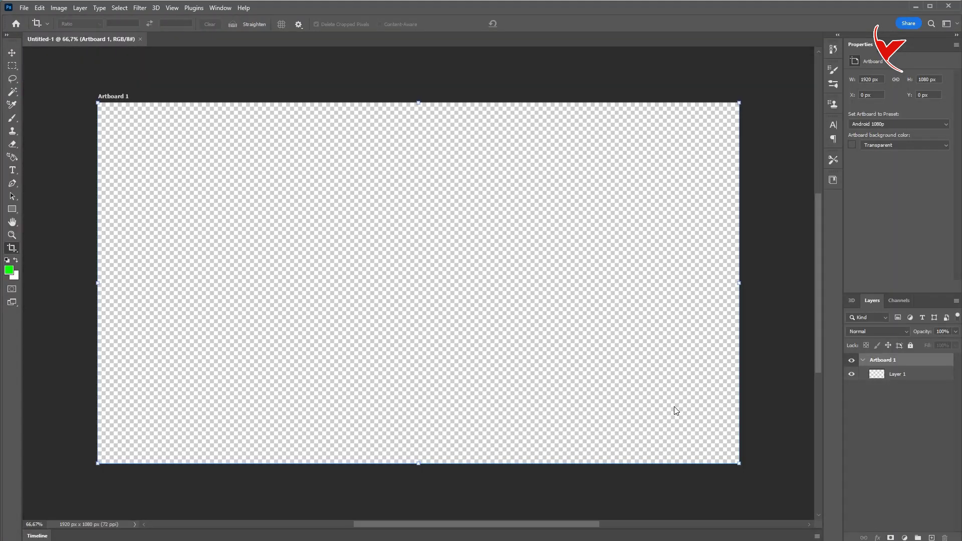
pyautogui.click(15, 265)
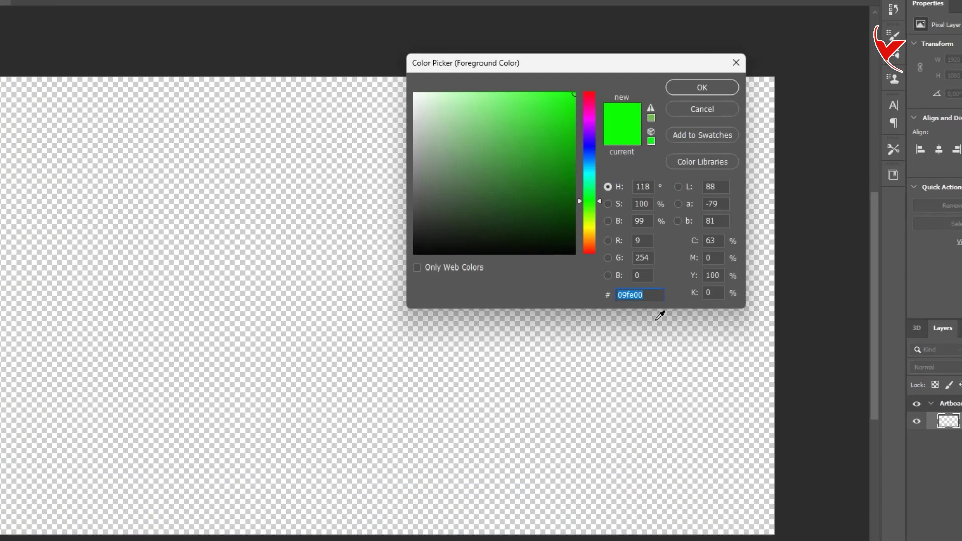
pyautogui.click(657, 295)
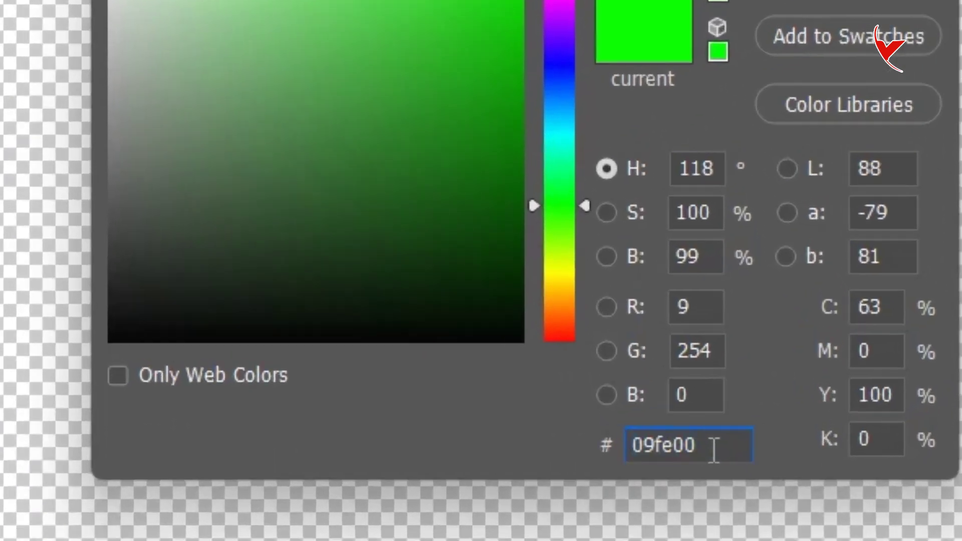
pyautogui.press('Return')
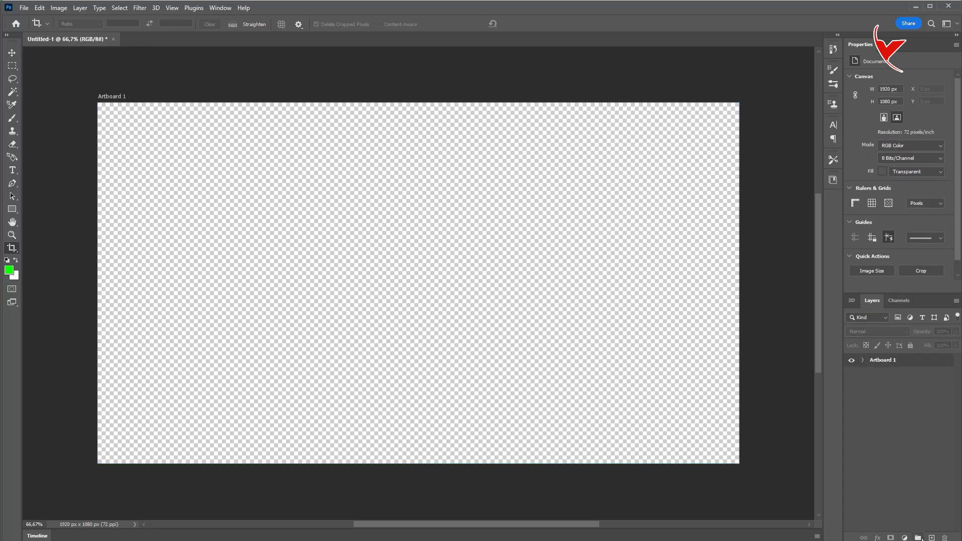
# Step: Add a new layer, remove Artboard 1, and fill the layer with the green colour
pyautogui.click(931, 538)
pyautogui.click(873, 377)
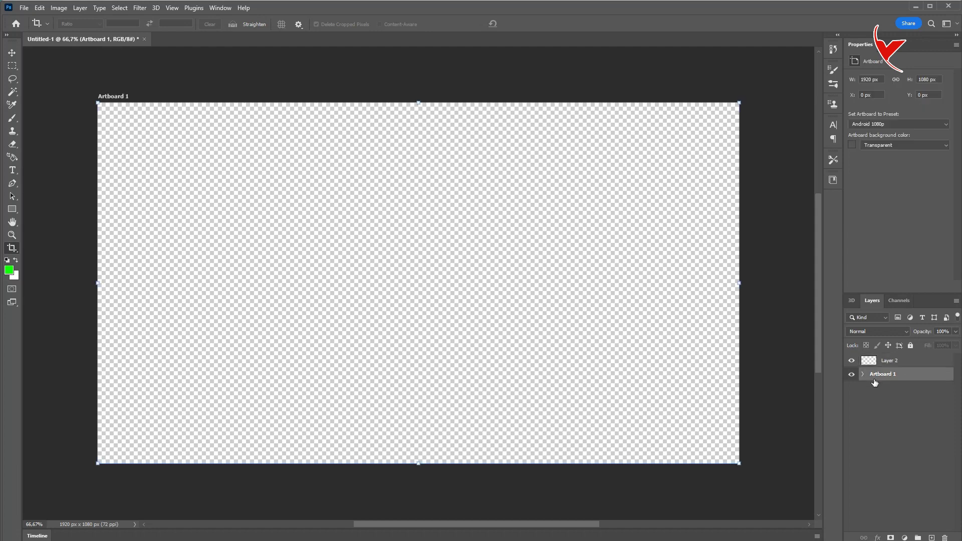
pyautogui.click(944, 538)
pyautogui.click(519, 193)
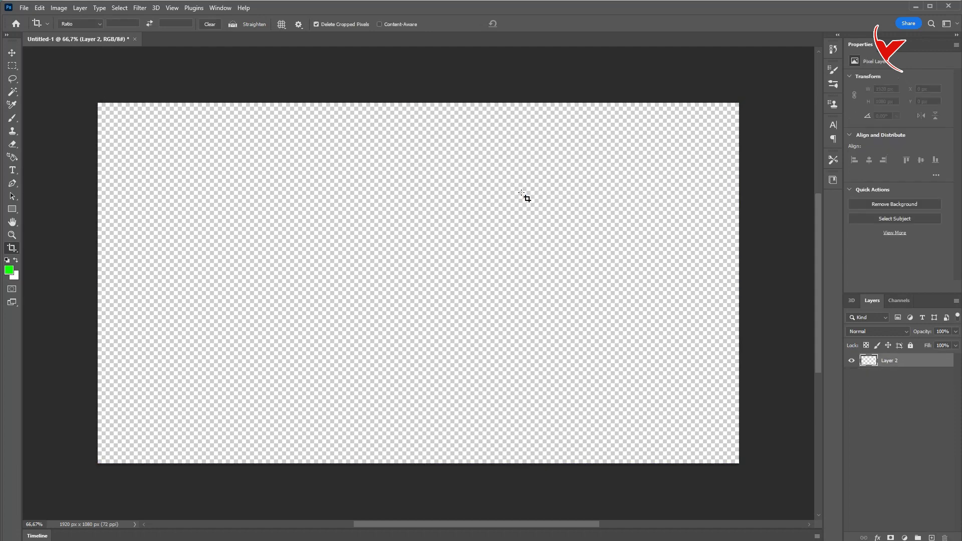
pyautogui.click(39, 7)
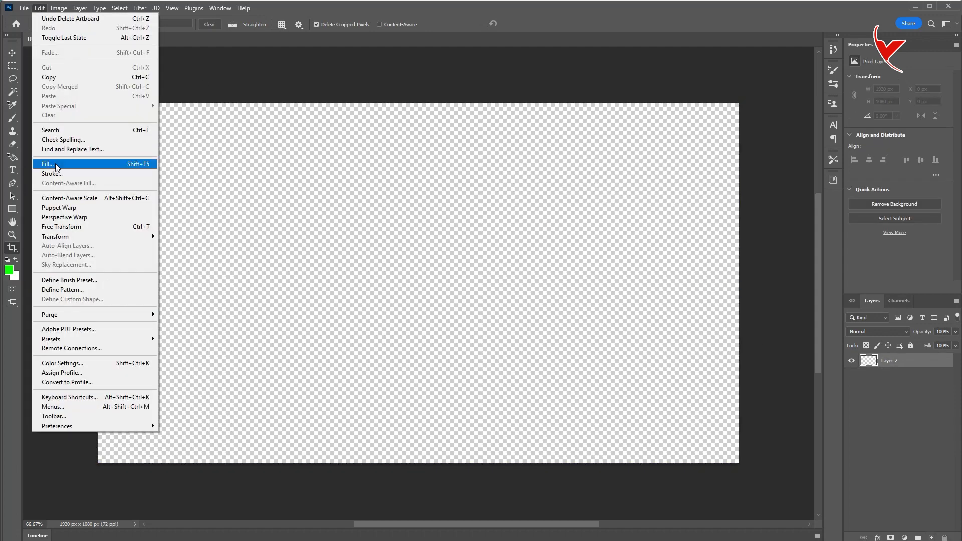
pyautogui.click(55, 166)
pyautogui.click(534, 99)
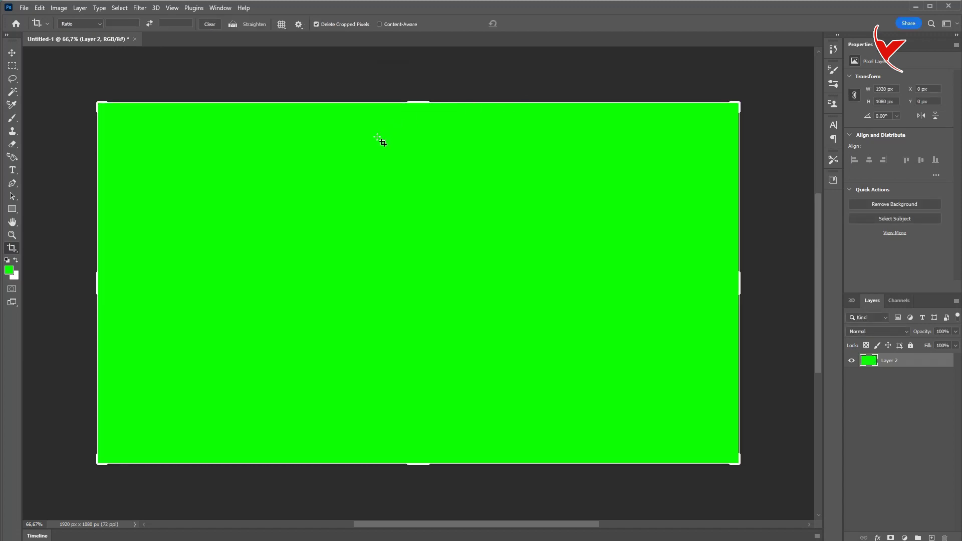
# Step: Save the image for web as the JPEG greenscreen and bring it onto the timeline
pyautogui.click(24, 8)
pyautogui.moveTo(125, 183)
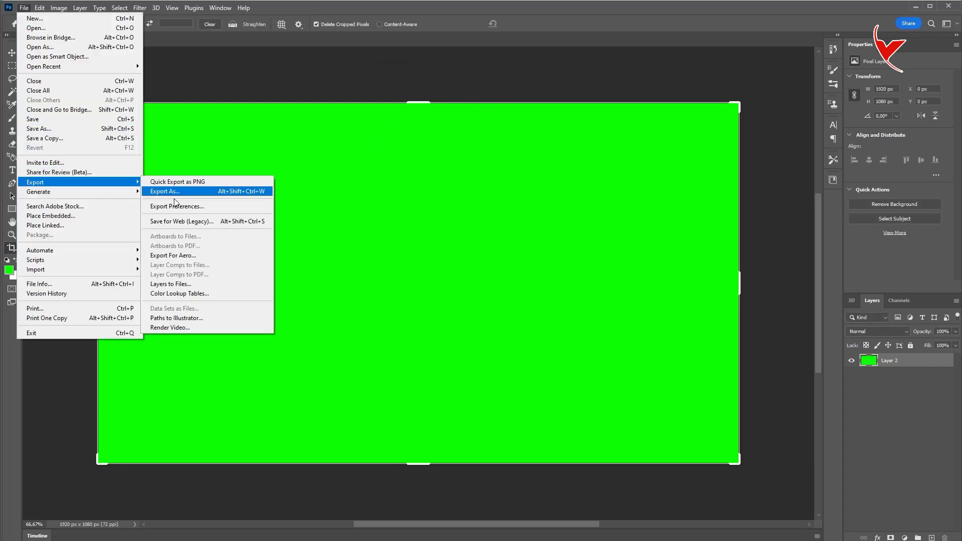
pyautogui.click(182, 221)
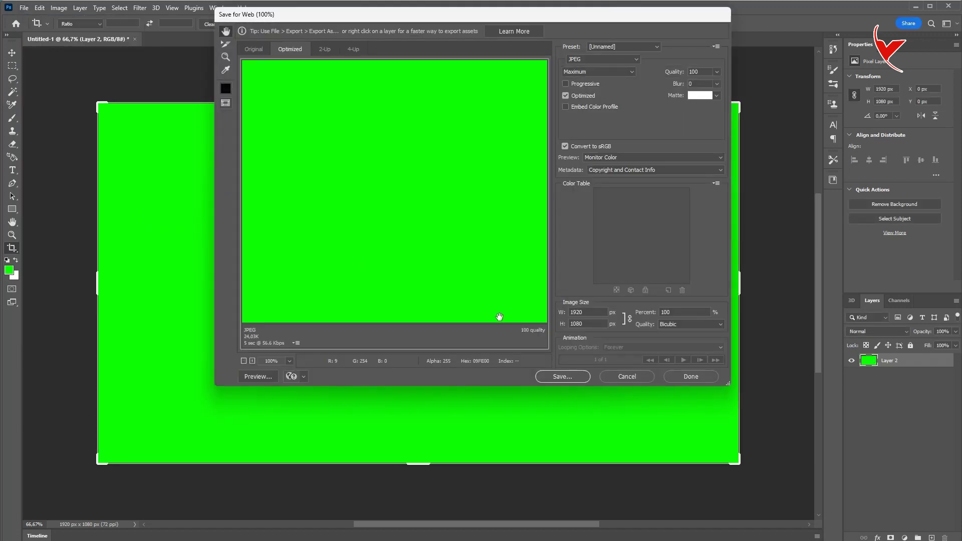
pyautogui.click(569, 379)
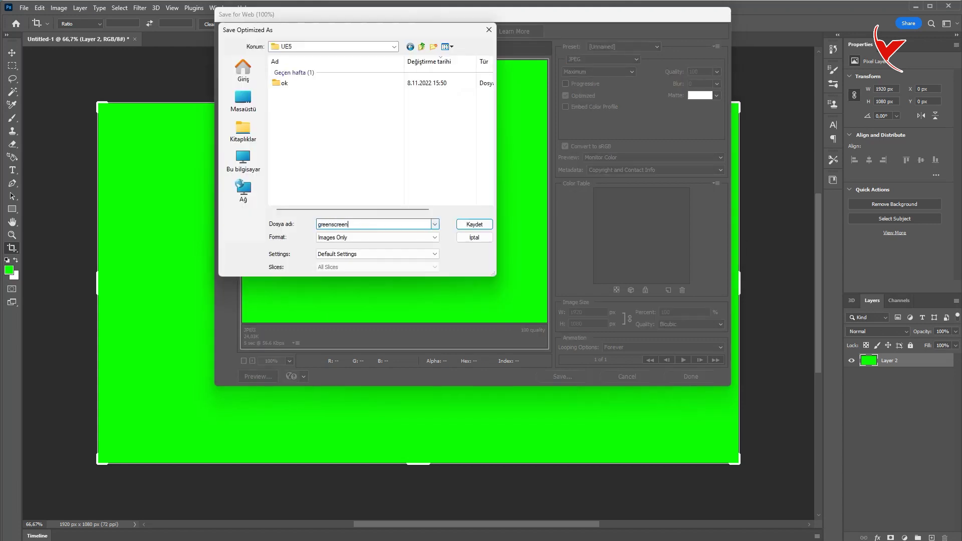
pyautogui.click(471, 228)
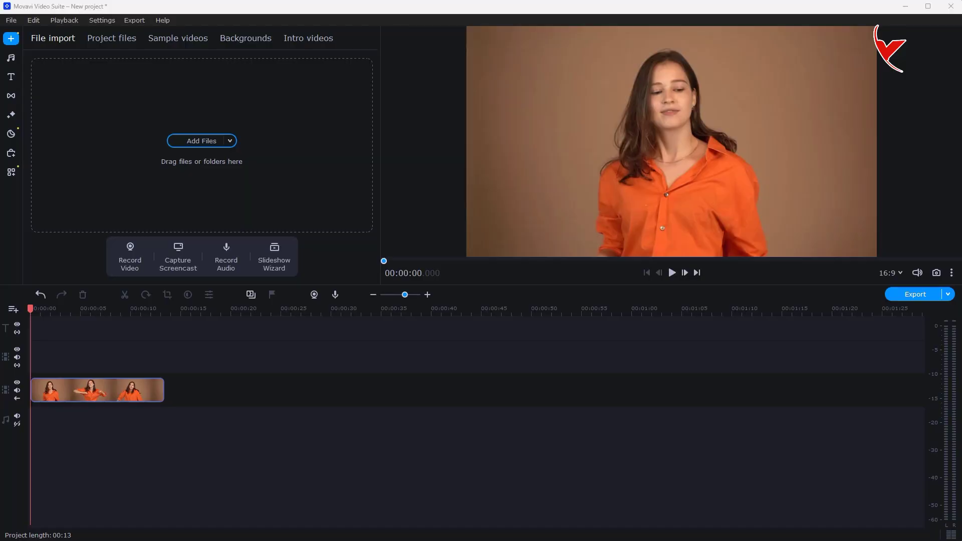
pyautogui.moveTo(466, 403)
pyautogui.mouseDown()
pyautogui.moveTo(280, 385)
pyautogui.moveTo(257, 397)
pyautogui.mouseUp()
# Step: Move the dance clip to the upper track and stretch the green image to its length
pyautogui.moveTo(118, 389); pyautogui.dragTo(117, 368)
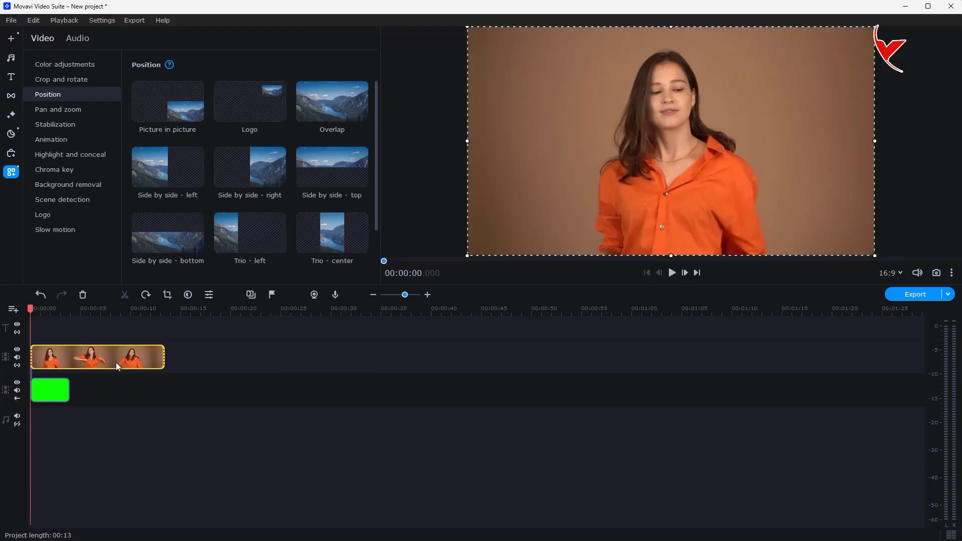
pyautogui.moveTo(71, 390); pyautogui.dragTo(164, 390)
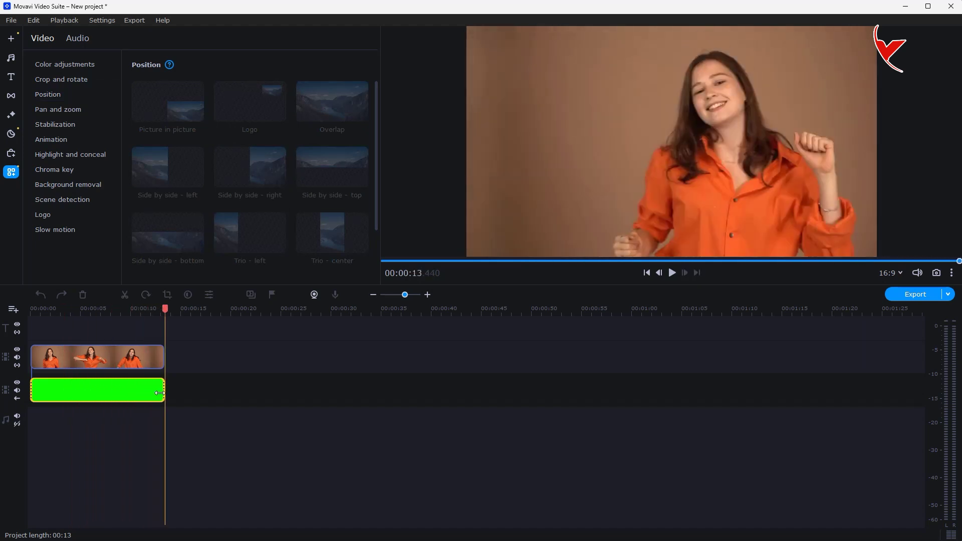
pyautogui.click(647, 272)
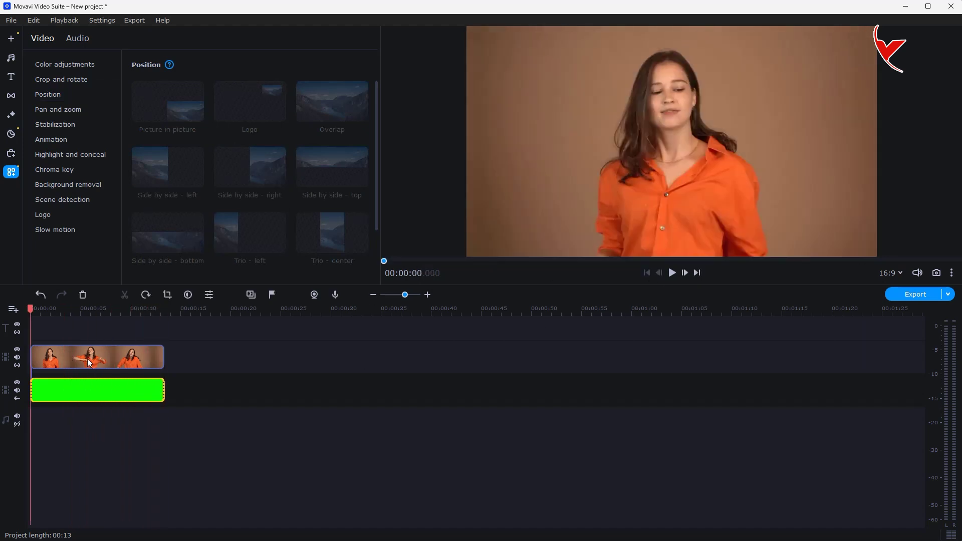
# Step: Apply Precise background removal to the dance clip and preview the dancer over green
pyautogui.rightClick(89, 361)
pyautogui.moveTo(128, 396)
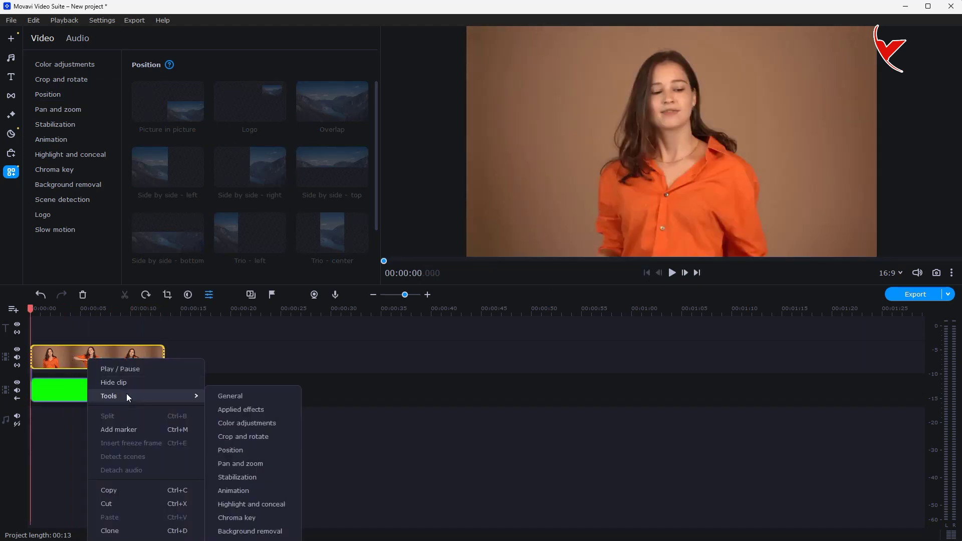
pyautogui.click(252, 530)
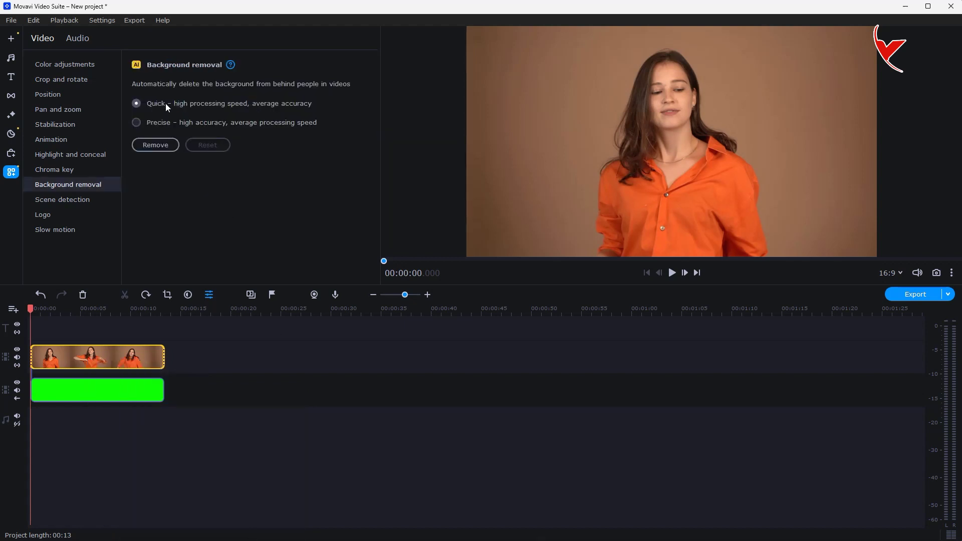
pyautogui.click(159, 148)
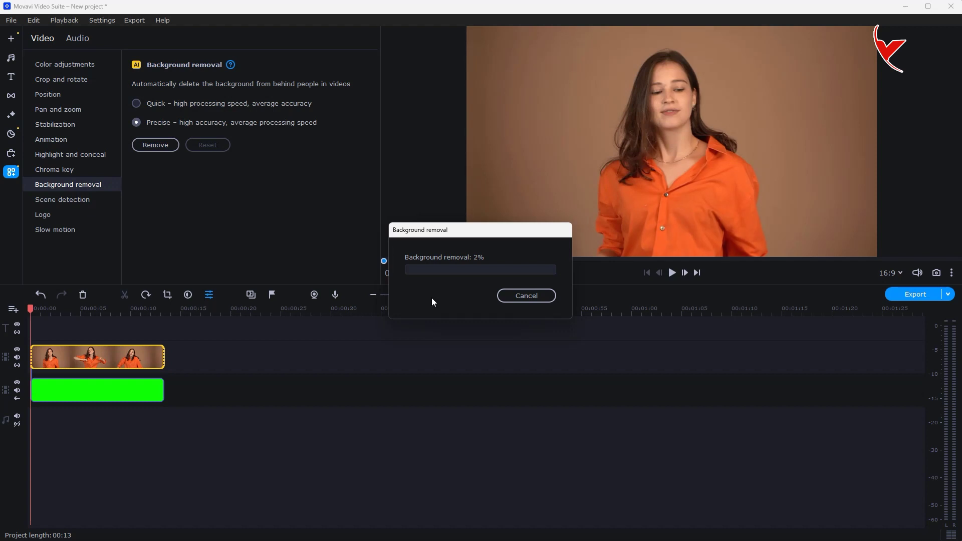
pyautogui.moveTo(30, 314); pyautogui.dragTo(93, 316)
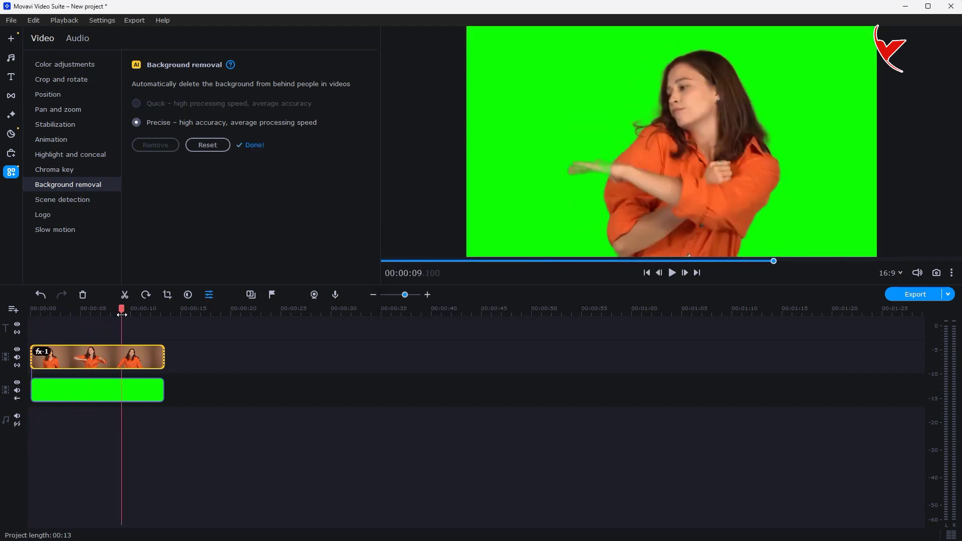
pyautogui.click(646, 273)
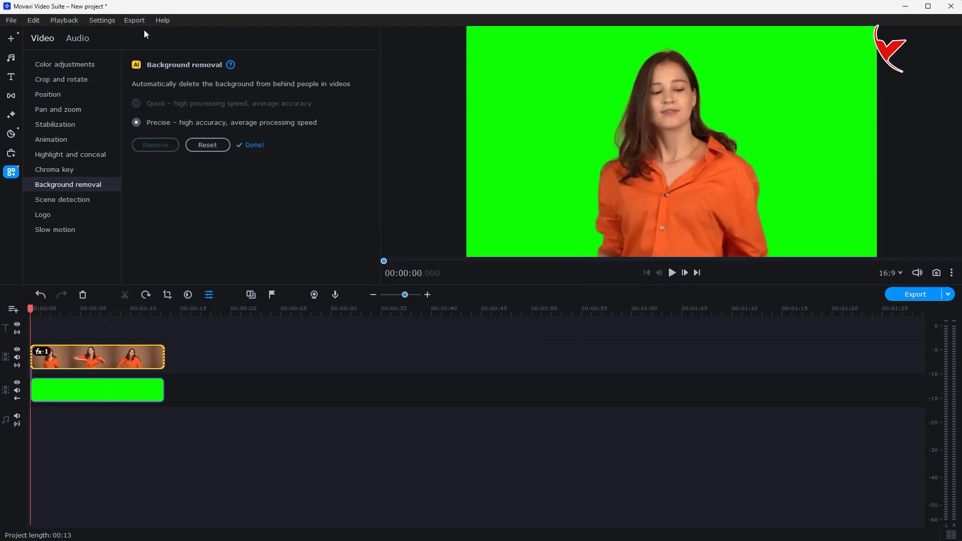
pyautogui.click(126, 21)
# Step: Export the video as GreenScreenVideoTest at custom High quality and open its output folder
pyautogui.click(151, 37)
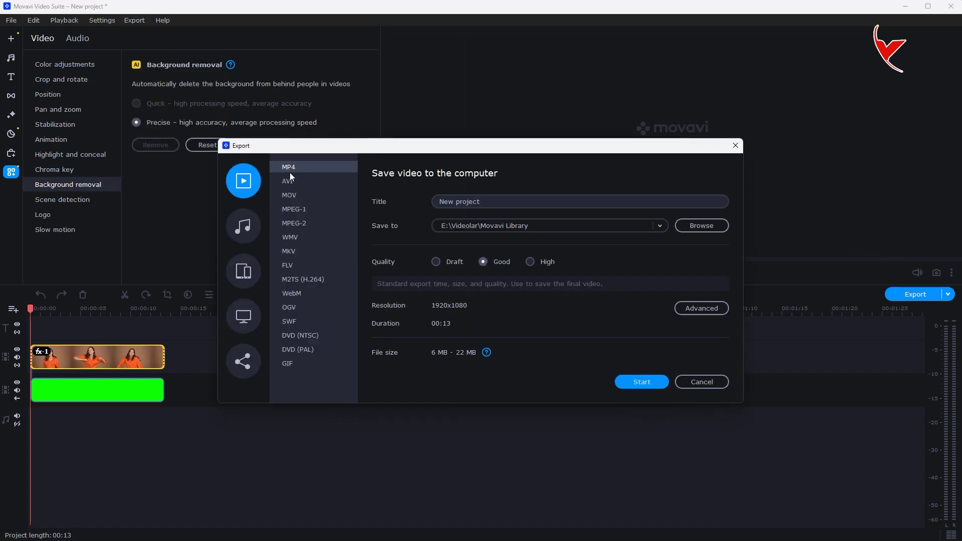
pyautogui.click(390, 201)
pyautogui.write('GreenScreenVideoTest')
pyautogui.click(547, 262)
pyautogui.click(696, 308)
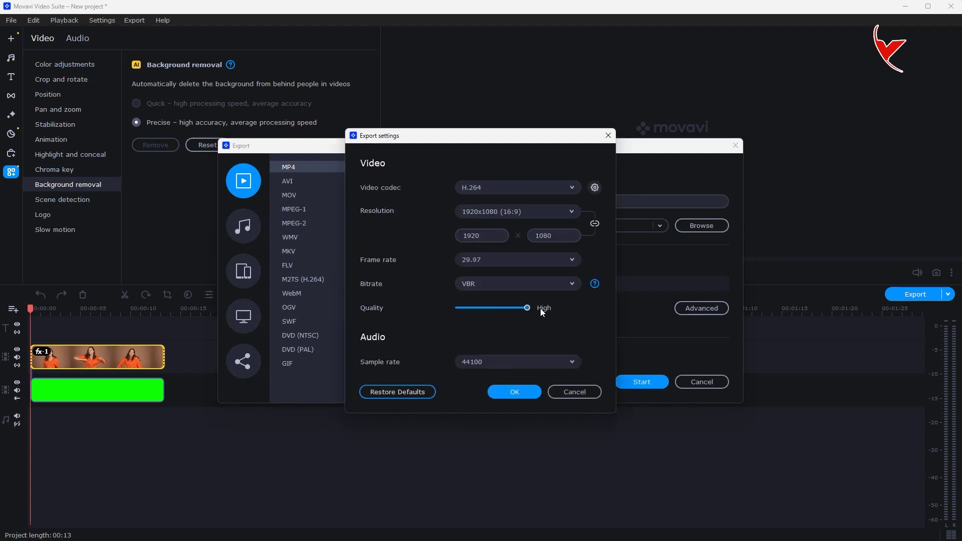
pyautogui.click(500, 391)
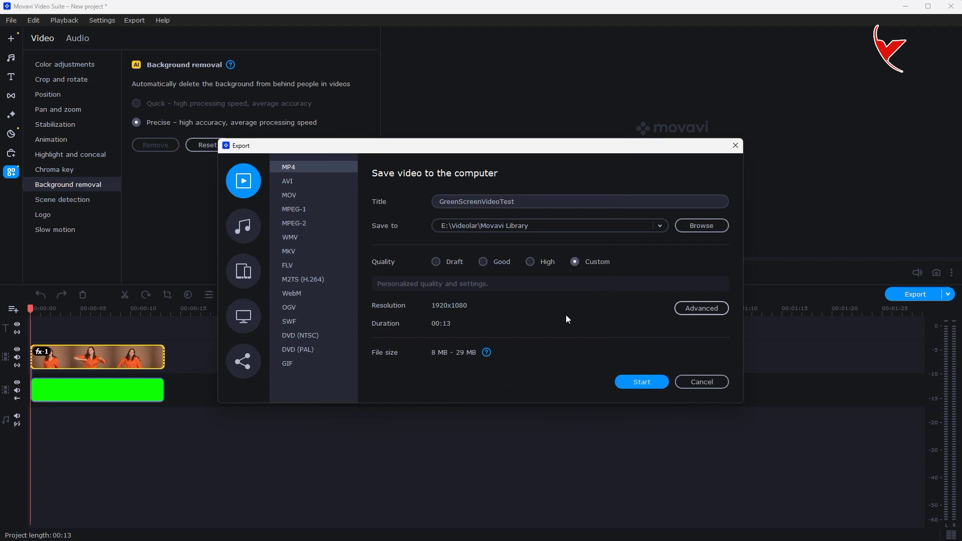
pyautogui.click(644, 384)
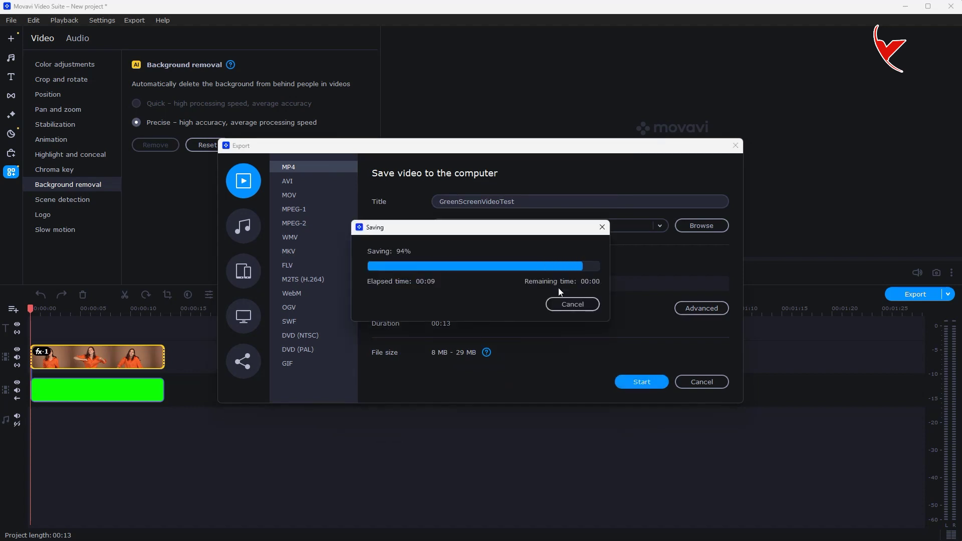
pyautogui.click(572, 297)
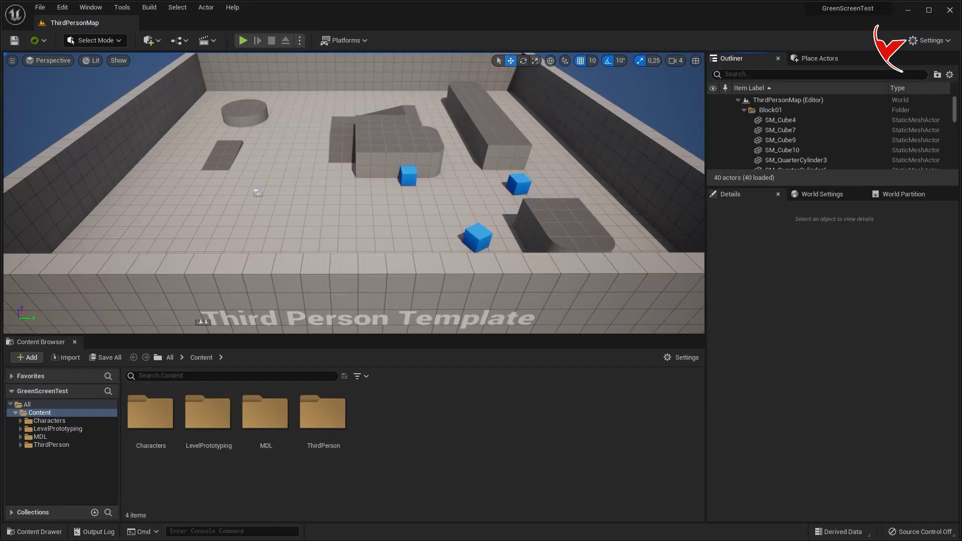
# Step: Import GreenScreenVideoTest.mp4 into the Content Browser as a File Media Source and open it
pyautogui.hotkey('alt', 'Tab')
pyautogui.click(833, 180)
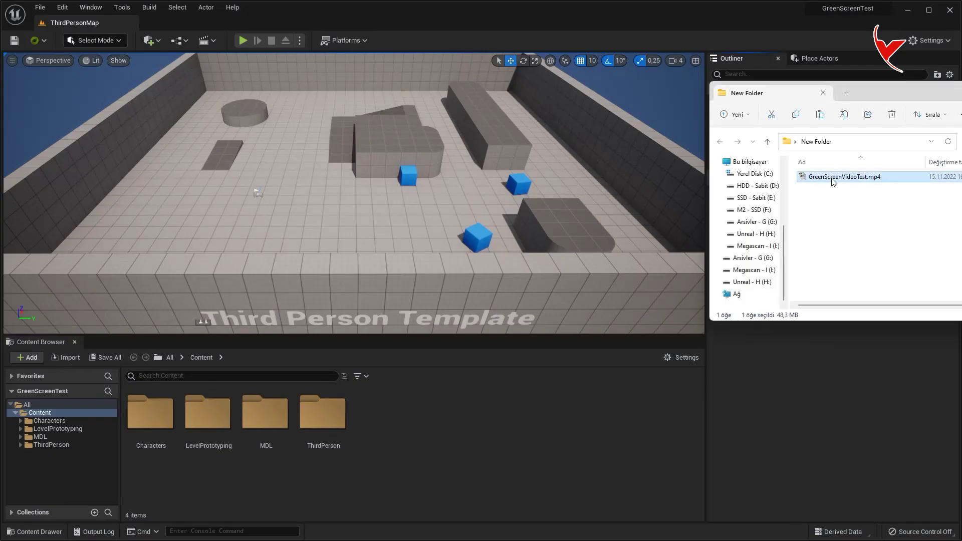
pyautogui.moveTo(430, 427); pyautogui.dragTo(429, 429)
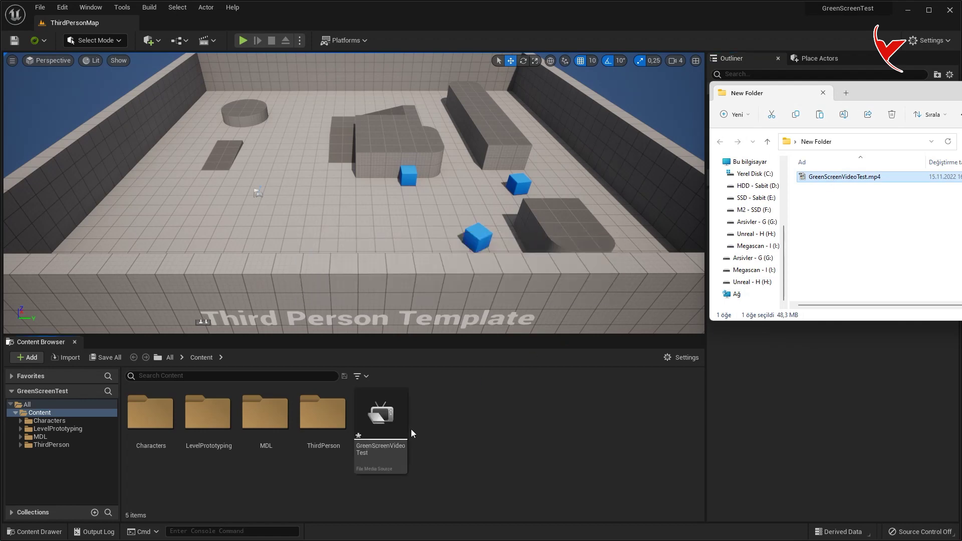
pyautogui.doubleClick(382, 412)
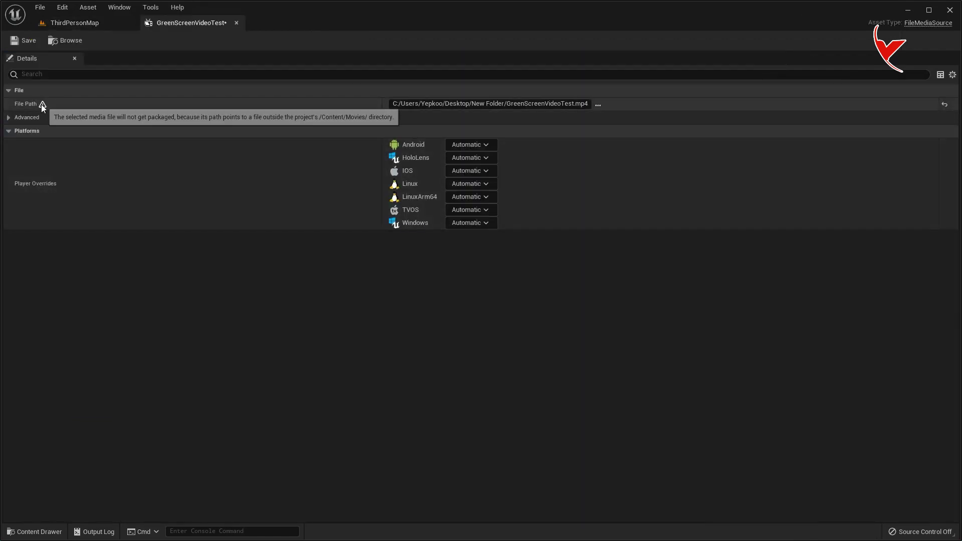
pyautogui.click(75, 23)
# Step: Create a new folder named Movies under Content
pyautogui.rightClick(455, 407)
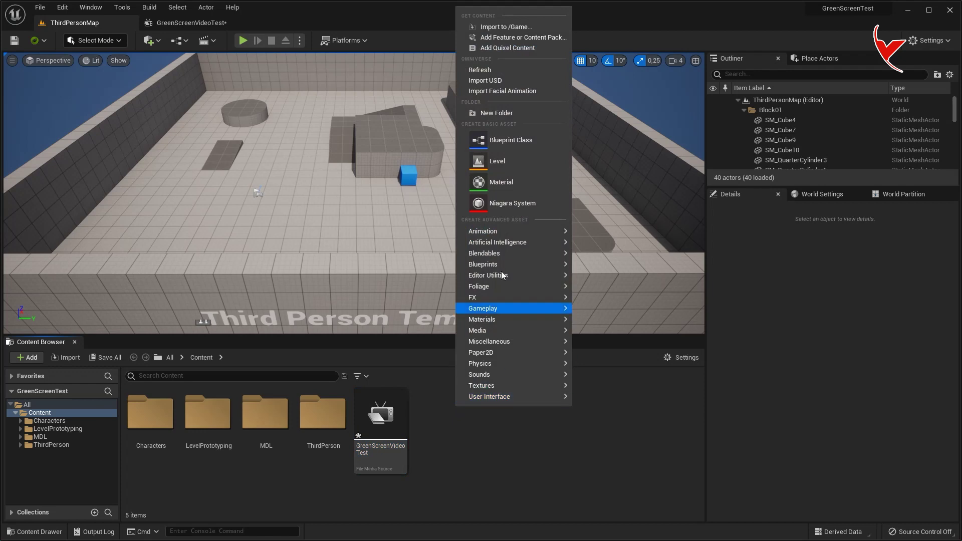
pyautogui.click(501, 112)
pyautogui.write('Movies')
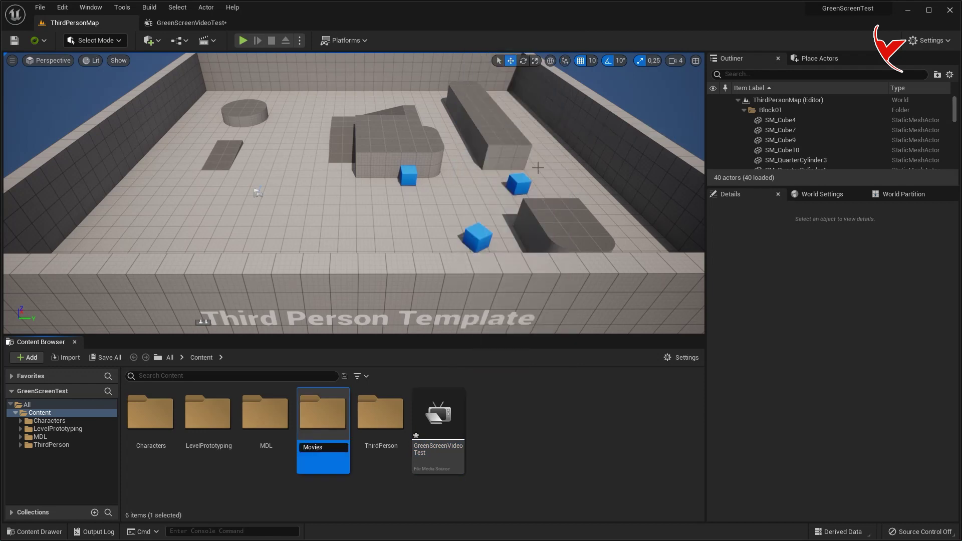
pyautogui.press('Return')
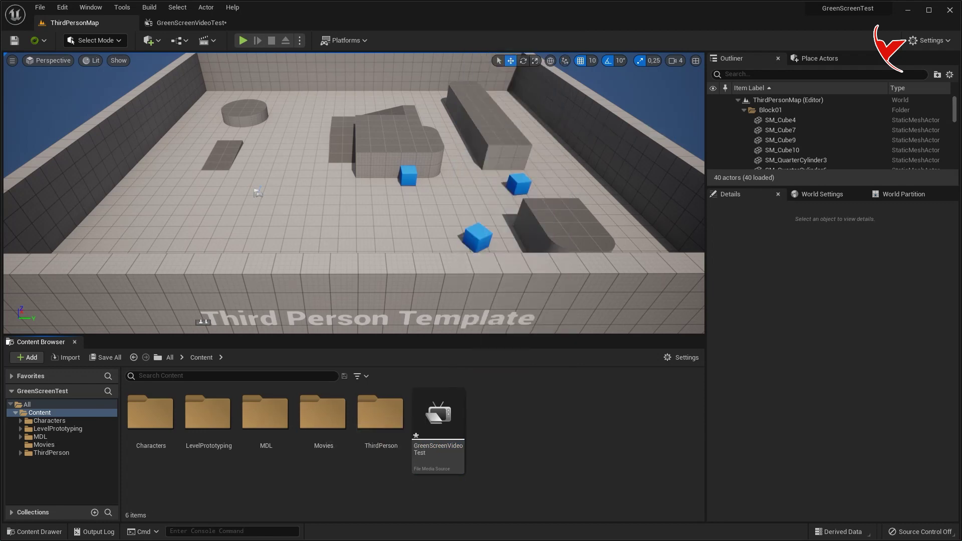
# Step: Copy GreenScreenVideoTest.mp4 into the project's Content/Movies folder on disk
pyautogui.doubleClick(134, 178)
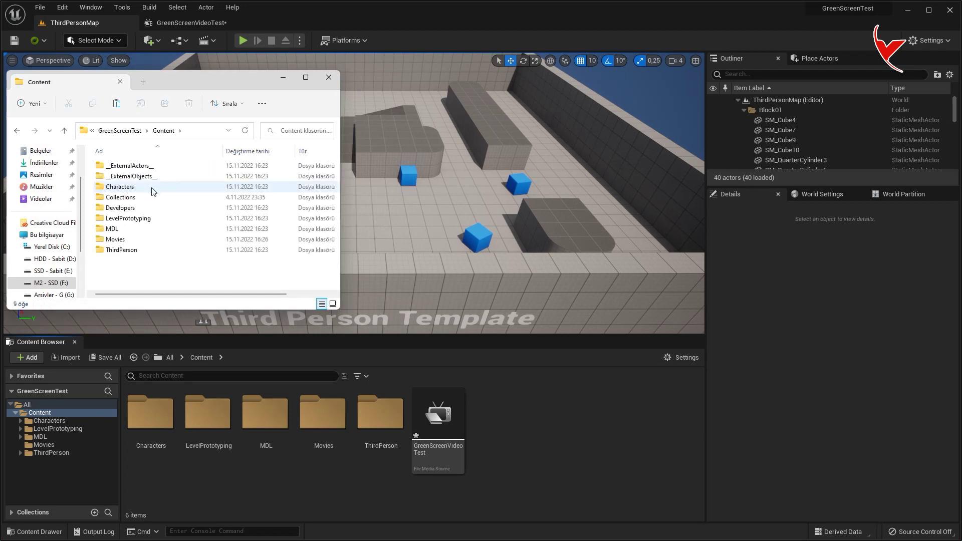
pyautogui.doubleClick(115, 239)
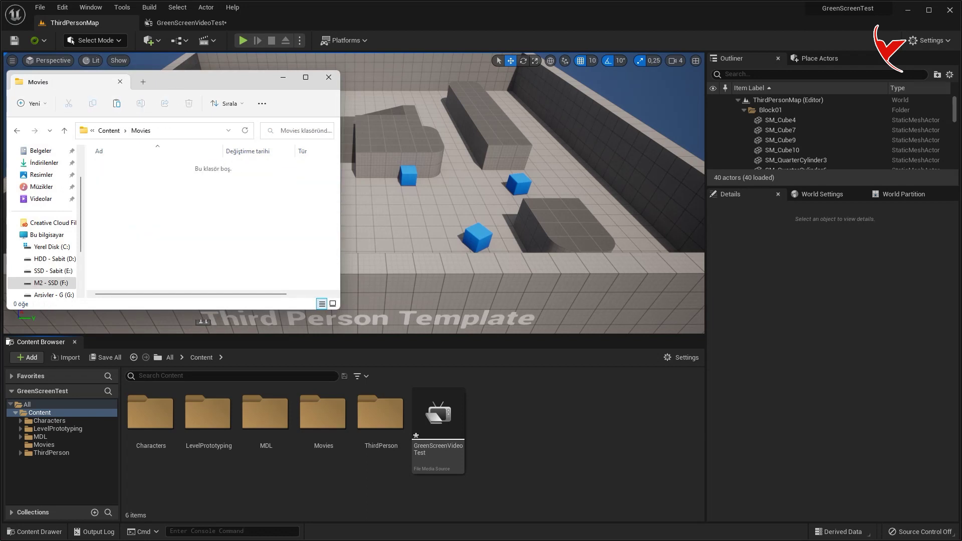
pyautogui.hotkey('alt', 'Tab')
pyautogui.rightClick(808, 182)
pyautogui.click(817, 261)
pyautogui.click(230, 198)
pyautogui.hotkey('ctrl', 'v')
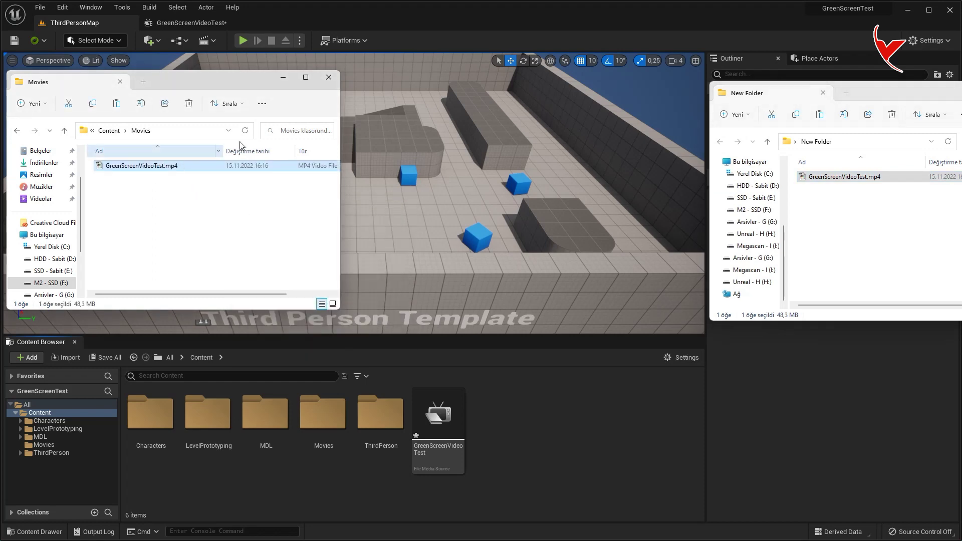
pyautogui.click(327, 77)
pyautogui.hotkey('alt', 'F4')
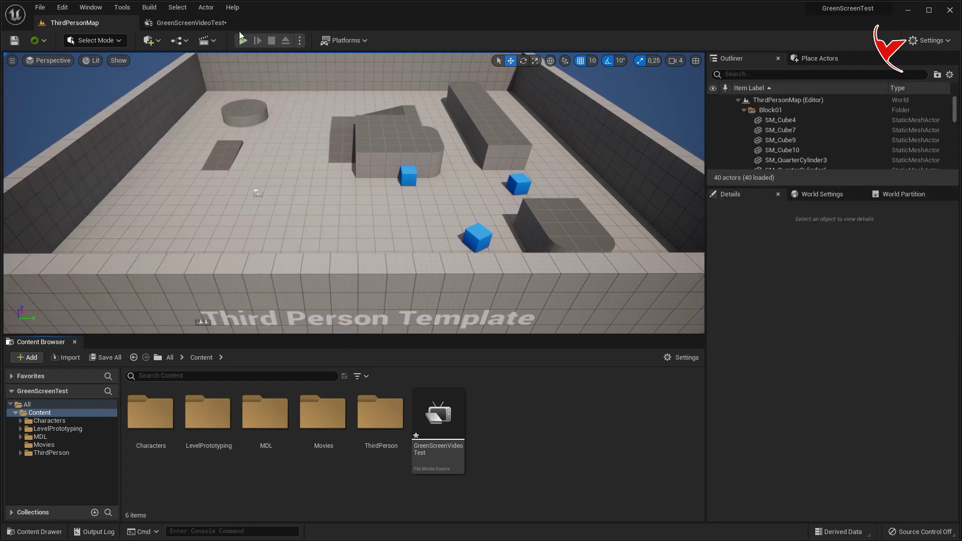
# Step: Set the media source File Path to ./Movies/GreenScreenVideoTest.mp4 and save it
pyautogui.click(218, 23)
pyautogui.click(597, 101)
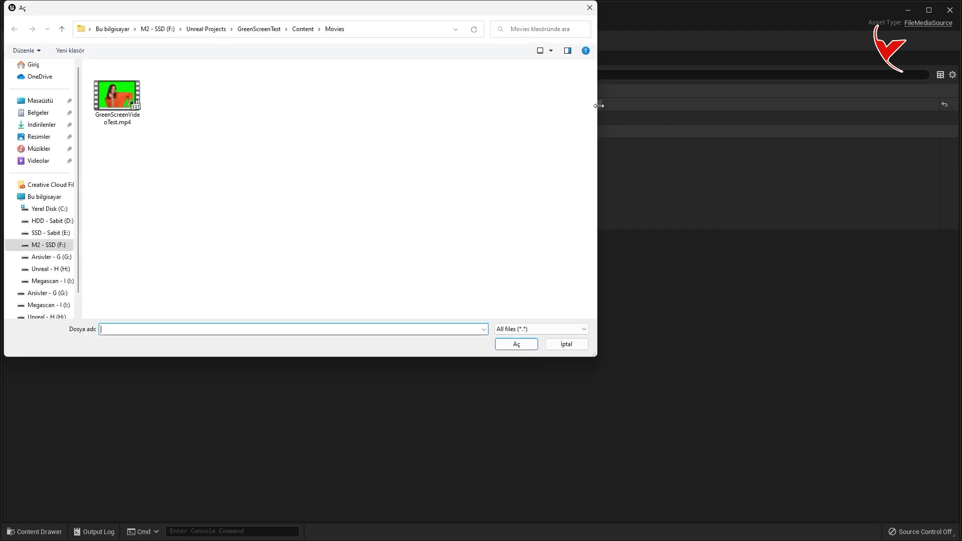
pyautogui.doubleClick(115, 96)
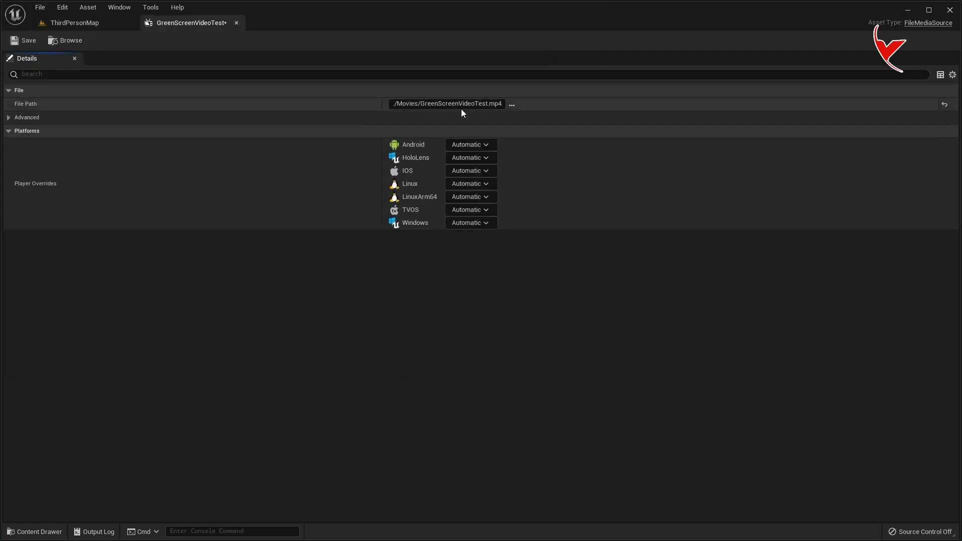
pyautogui.click(19, 44)
pyautogui.click(236, 23)
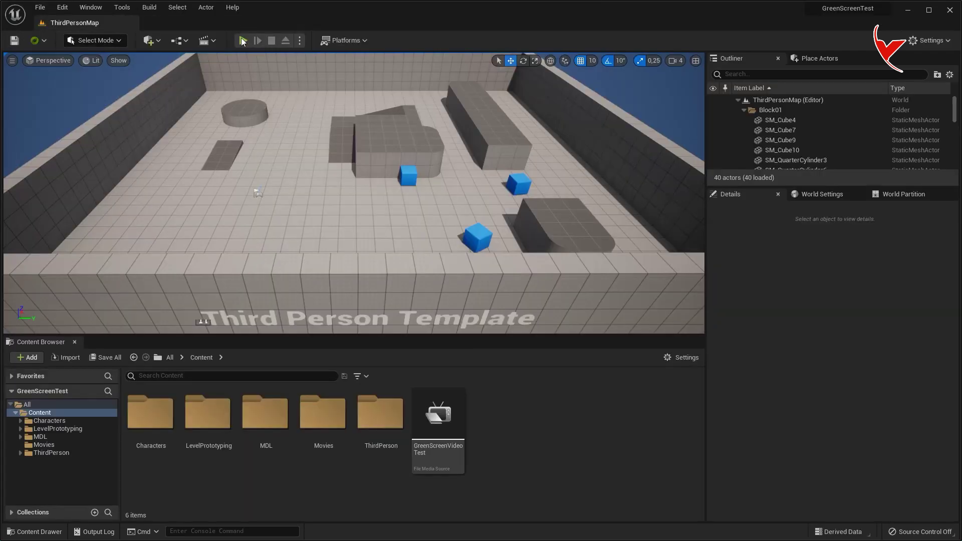
# Step: Create a media player named GreenScreenMedia with a linked video output texture
pyautogui.rightClick(512, 408)
pyautogui.moveTo(535, 330)
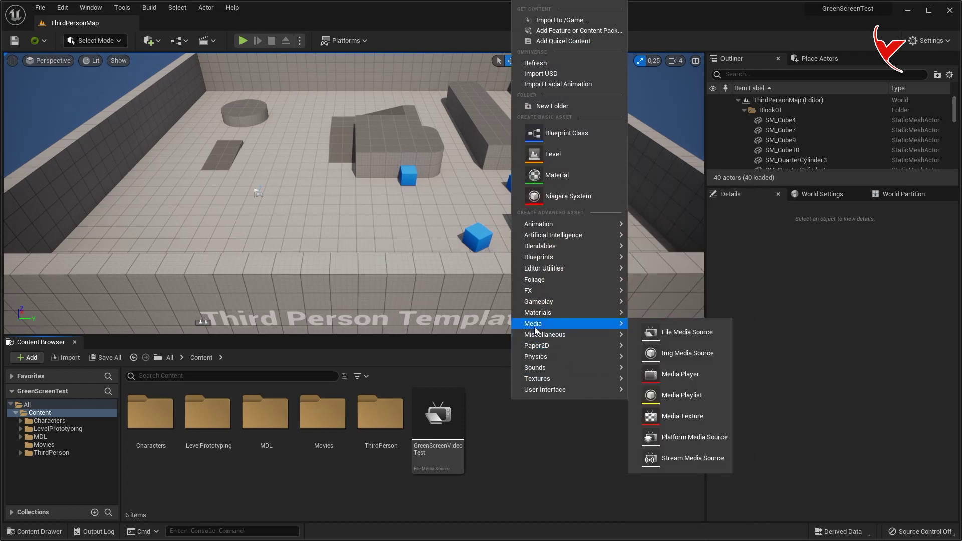
pyautogui.click(684, 380)
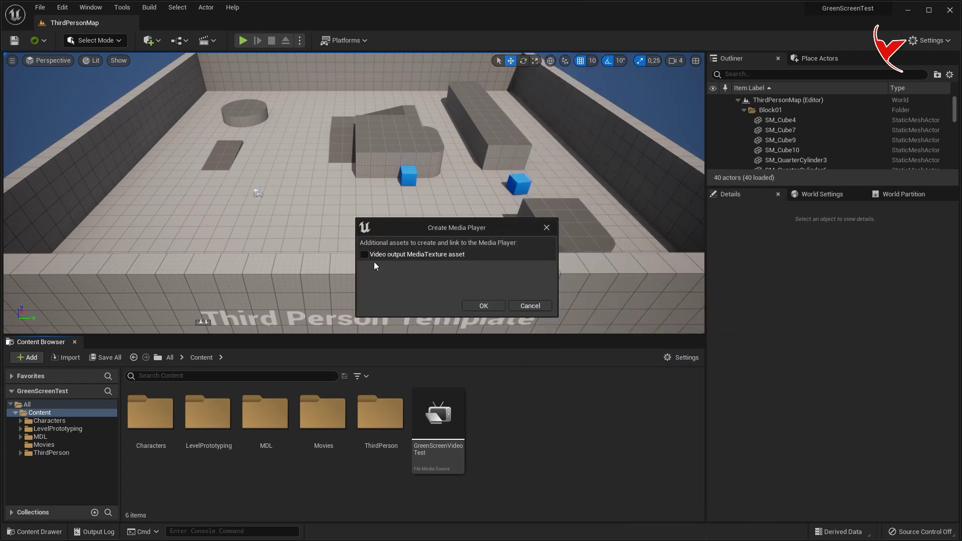
pyautogui.click(483, 306)
pyautogui.write('reenS')
pyautogui.write('creen')
pyautogui.write('Media')
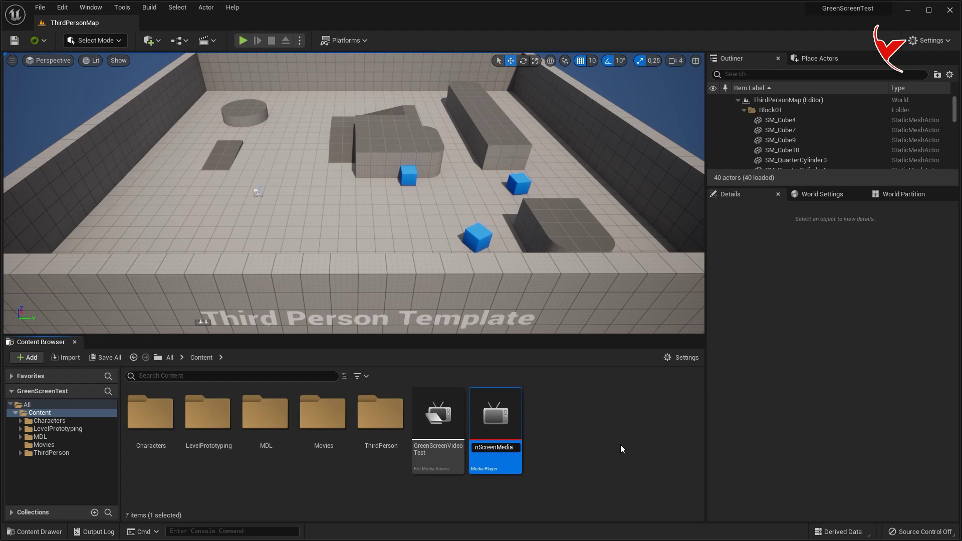
pyautogui.press('Return')
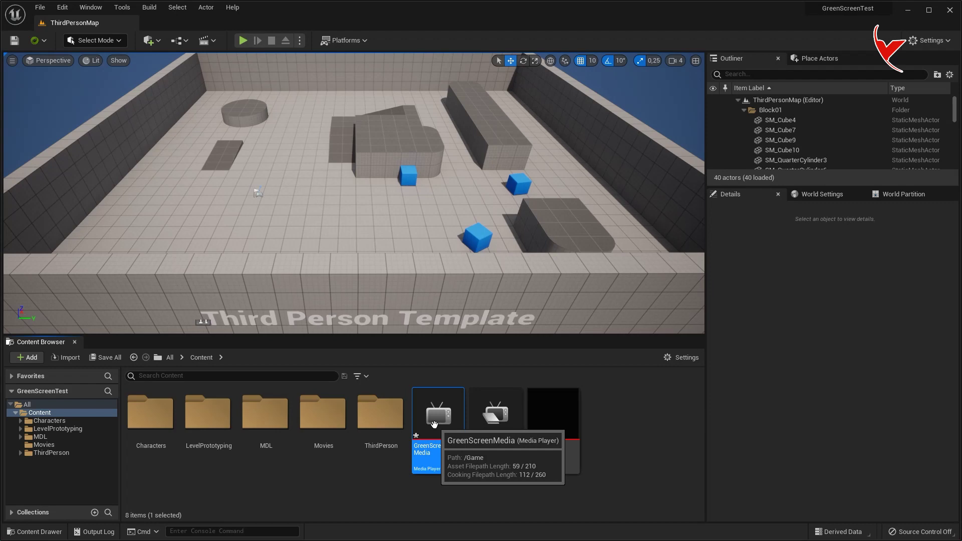
# Step: Load GreenScreenVideoTest into the GreenScreenMedia player's playlist
pyautogui.doubleClick(434, 425)
pyautogui.doubleClick(173, 401)
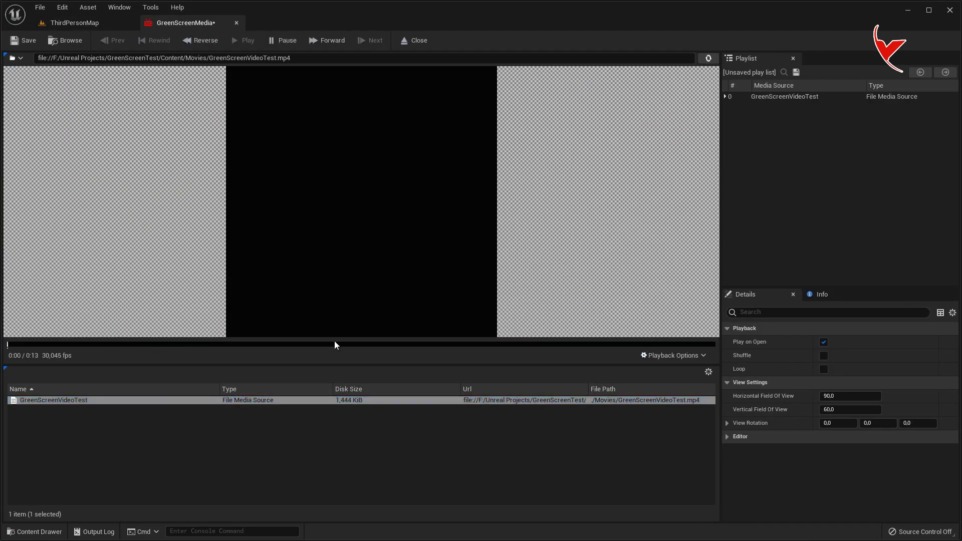
pyautogui.click(133, 23)
pyautogui.click(62, 7)
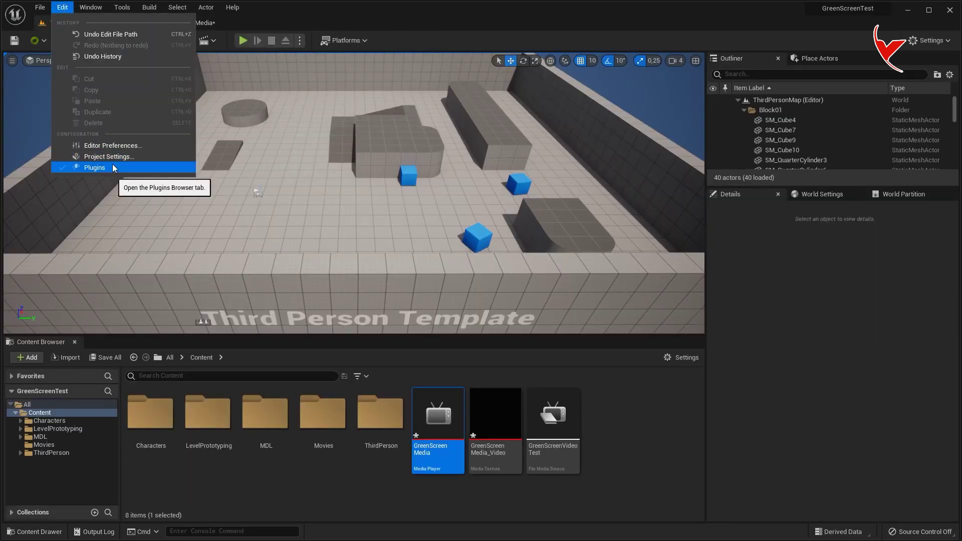
# Step: Save unsaved assets, enable the Electra Player plugin, and restart the editor
pyautogui.click(112, 164)
pyautogui.click(65, 23)
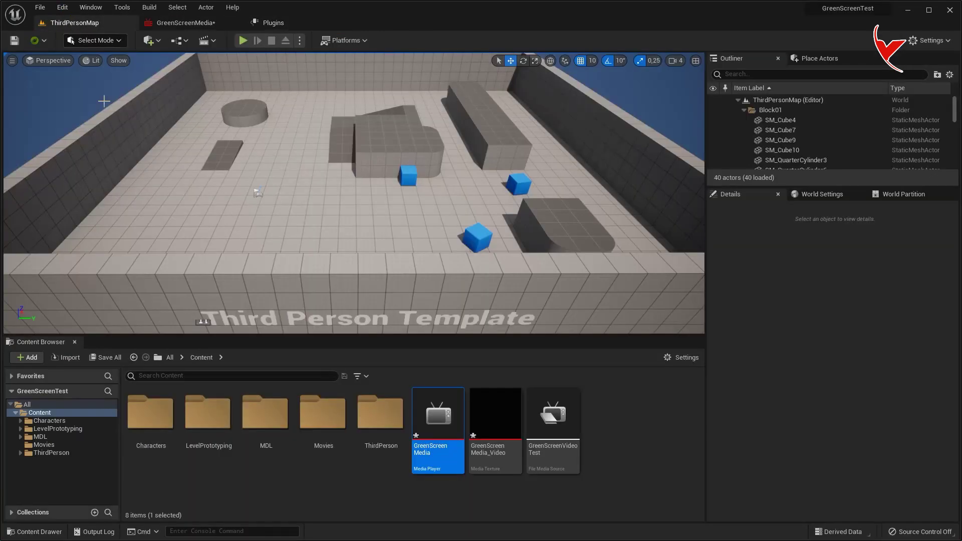
pyautogui.click(107, 358)
pyautogui.click(528, 384)
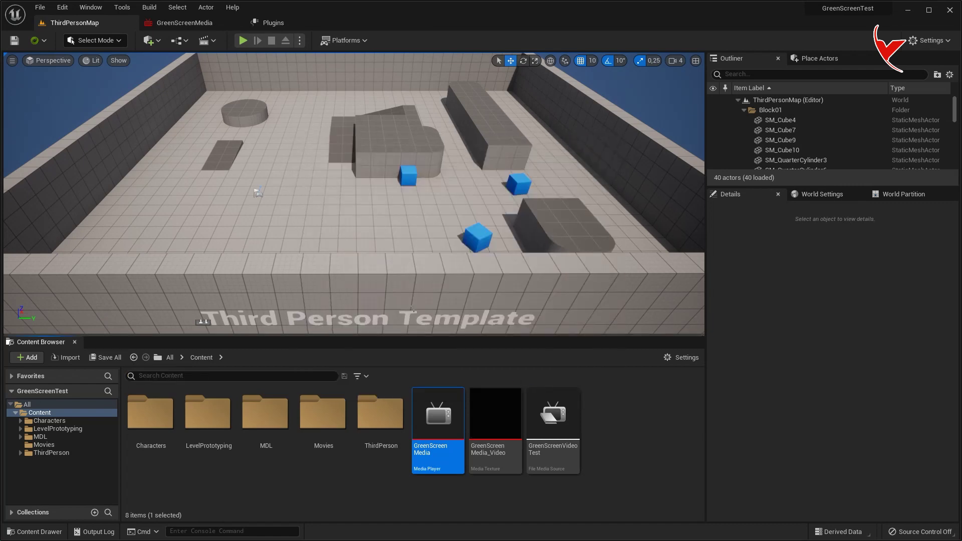
pyautogui.click(273, 23)
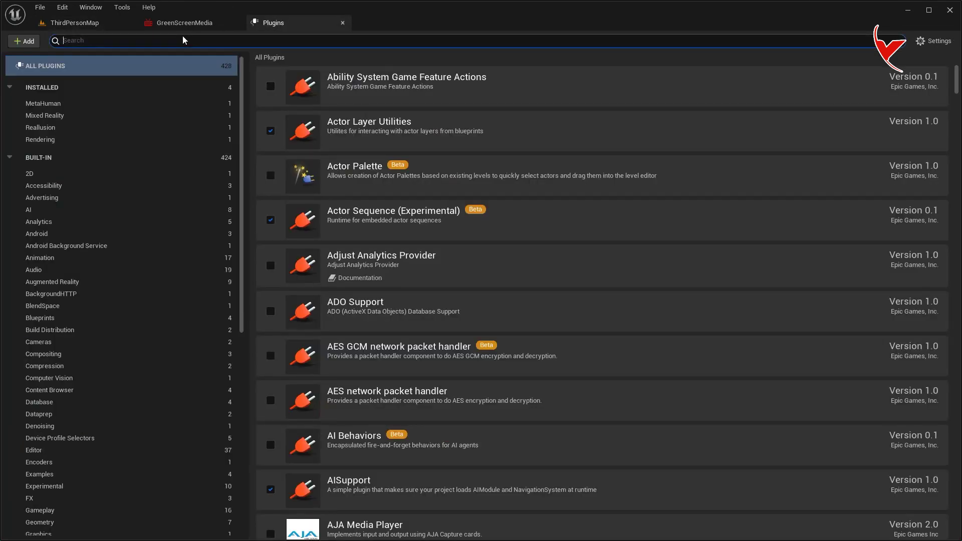
pyautogui.write('electr')
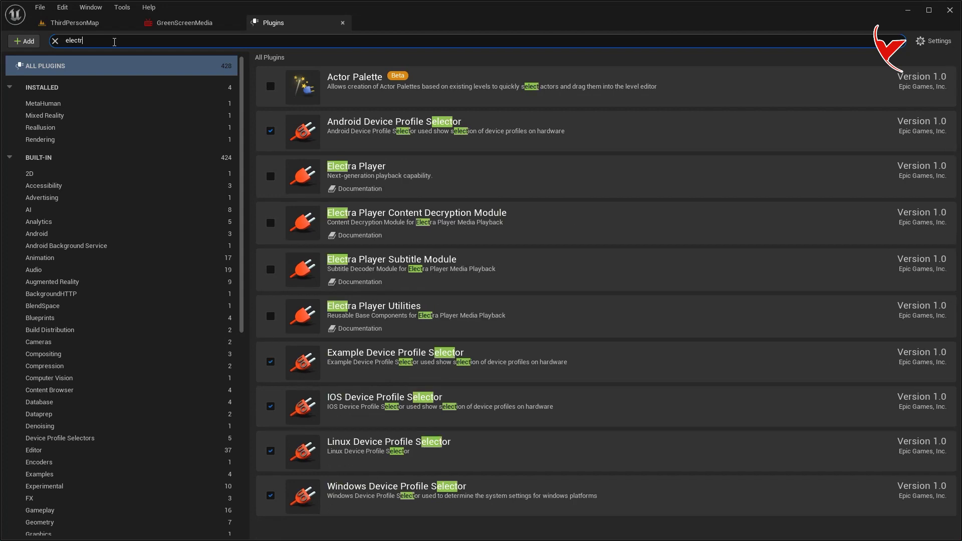
pyautogui.write('a')
pyautogui.click(270, 87)
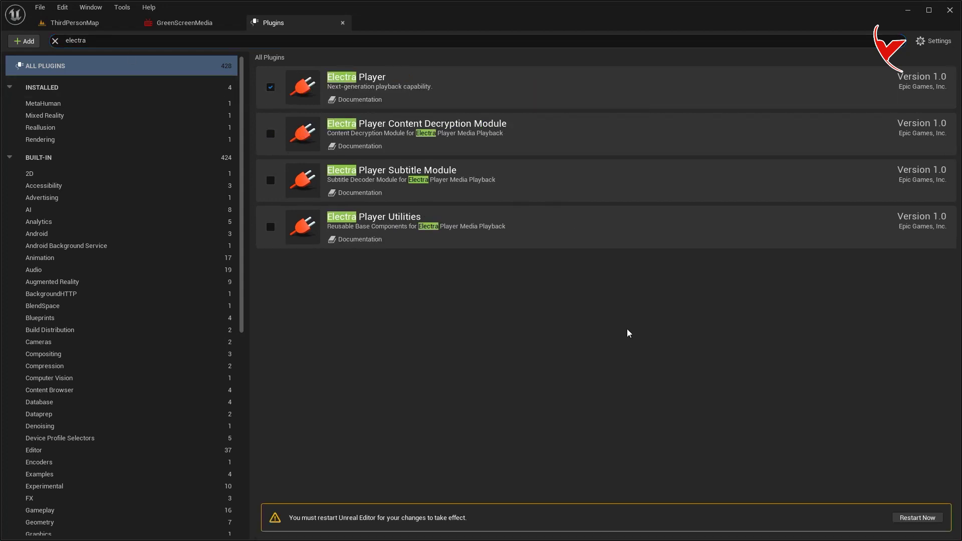
pyautogui.click(917, 519)
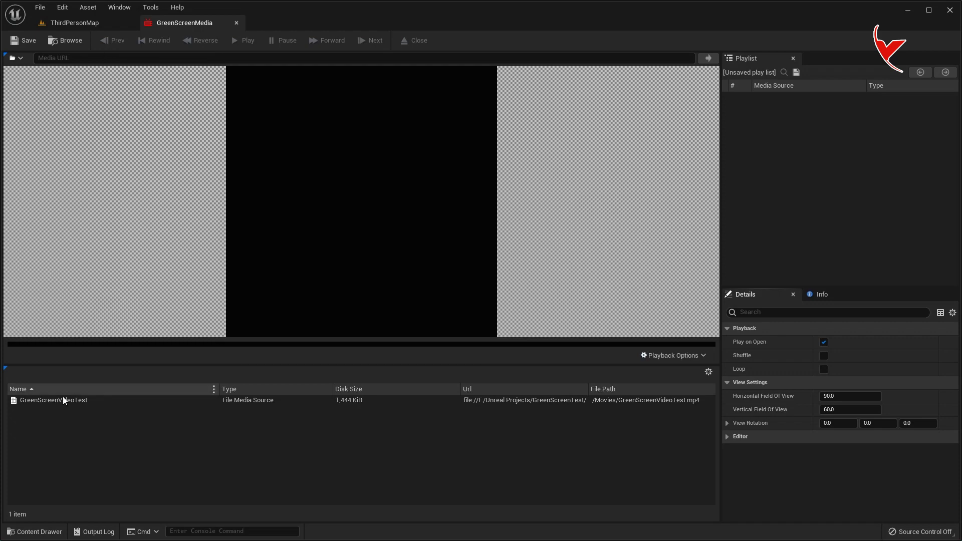
# Step: Play the green-screen video in GreenScreenMedia and scrub ahead to check it
pyautogui.doubleClick(58, 402)
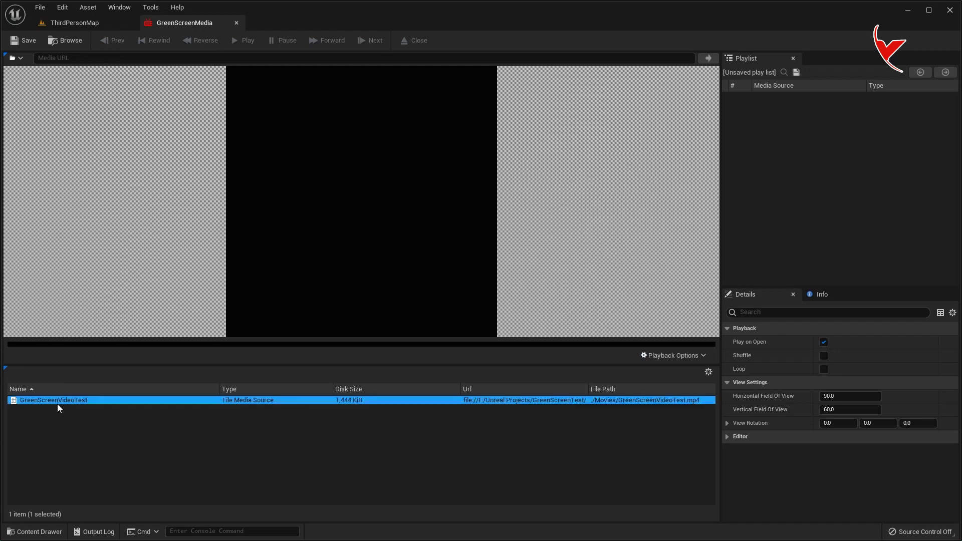
pyautogui.click(276, 344)
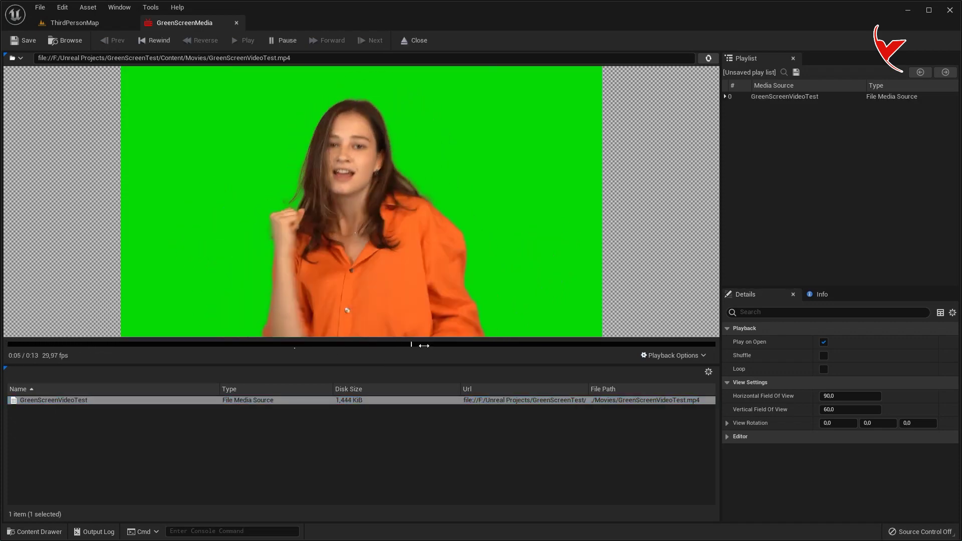
pyautogui.click(88, 24)
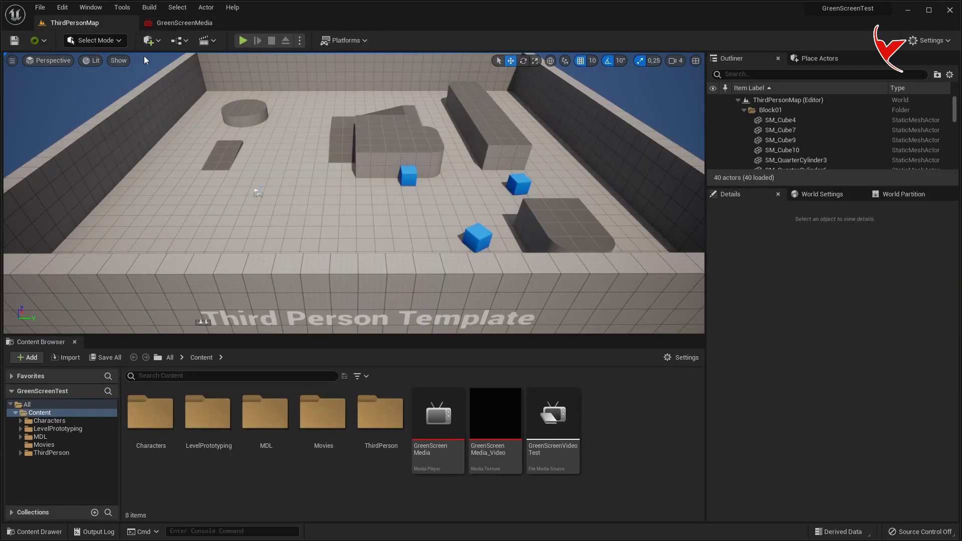
# Step: Place a Plane actor in the level and raise it slightly off the floor
pyautogui.click(794, 58)
pyautogui.write('plane')
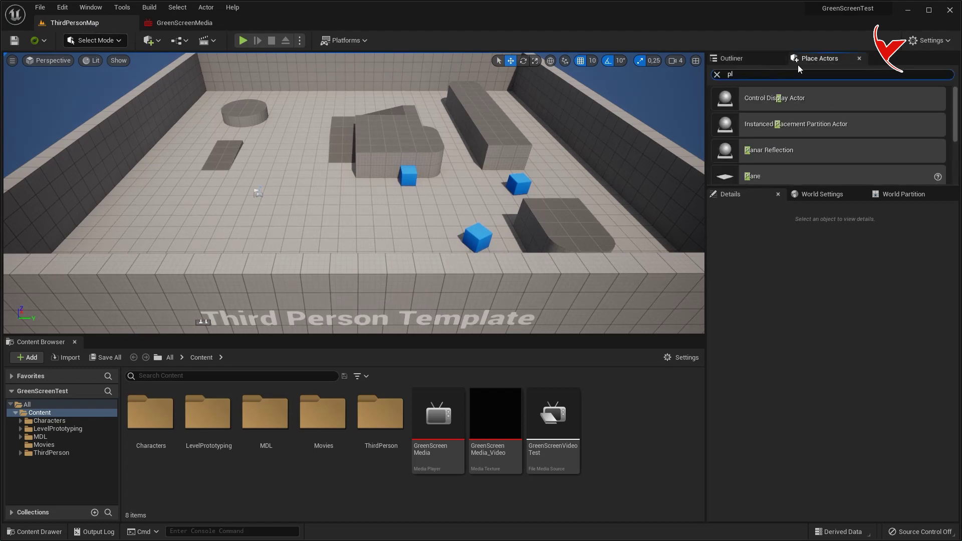
pyautogui.moveTo(779, 96); pyautogui.dragTo(359, 129)
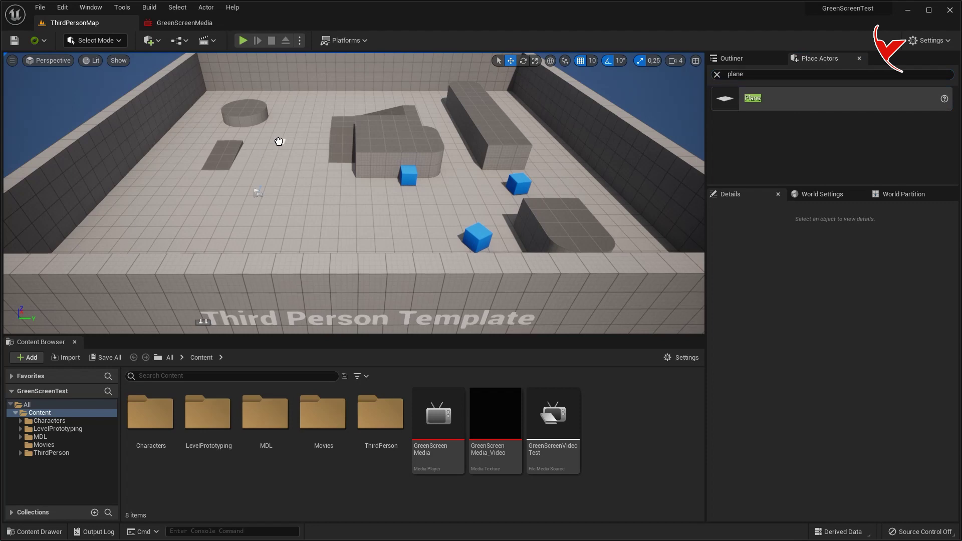
pyautogui.moveTo(279, 141); pyautogui.dragTo(279, 142)
pyautogui.press('f')
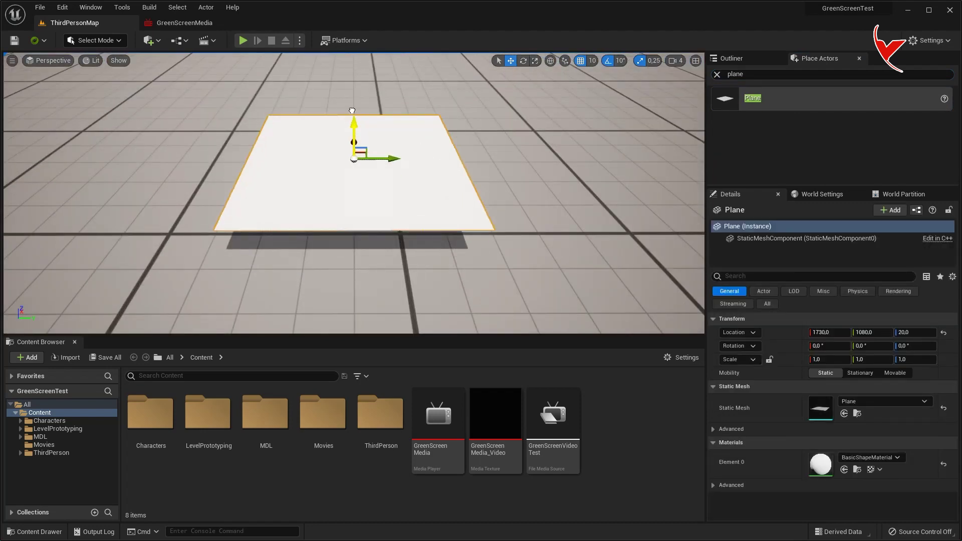
pyautogui.moveTo(352, 110); pyautogui.dragTo(353, 100)
pyautogui.scroll(-5, 352, 150)
pyautogui.scroll(4, 352, 151)
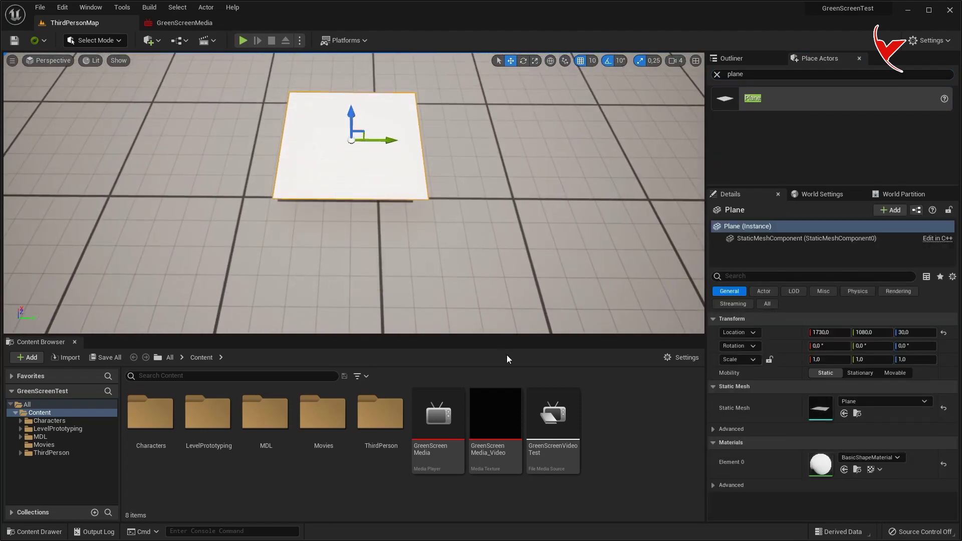
# Step: Create GreenScreenMedia_Video_Mat from the video texture, save it, and apply it to the plane
pyautogui.rightClick(488, 412)
pyautogui.click(527, 159)
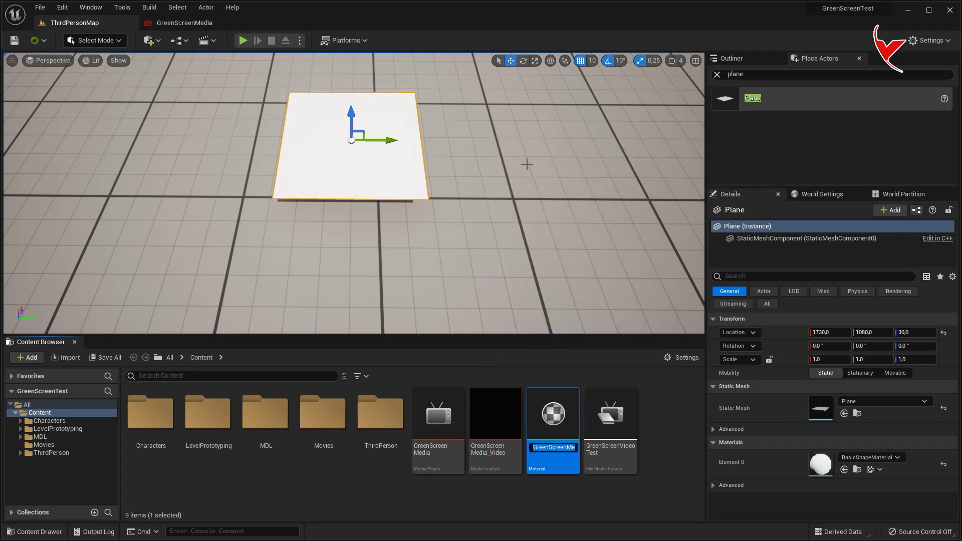
pyautogui.press('Return')
pyautogui.click(106, 358)
pyautogui.click(536, 386)
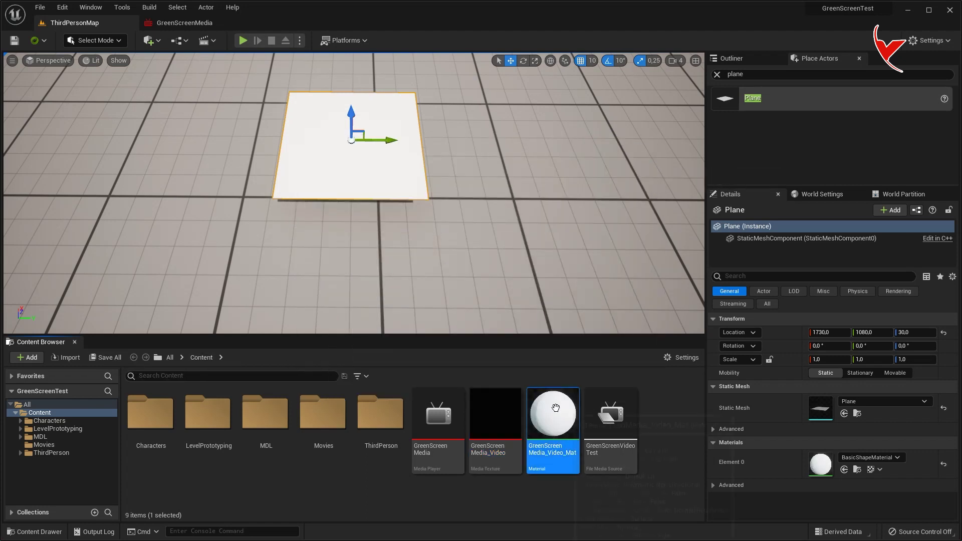
pyautogui.moveTo(558, 403); pyautogui.dragTo(336, 149)
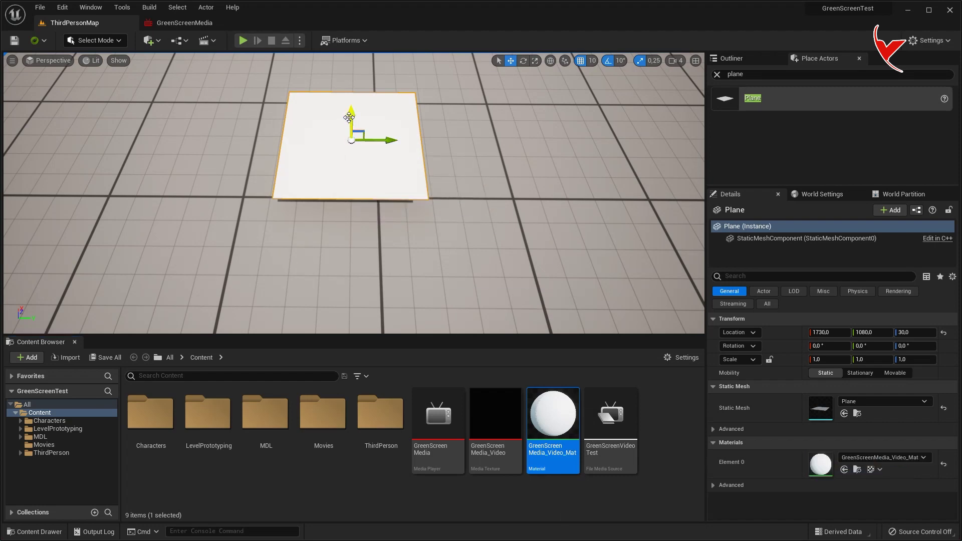
pyautogui.moveTo(351, 106); pyautogui.dragTo(351, 61)
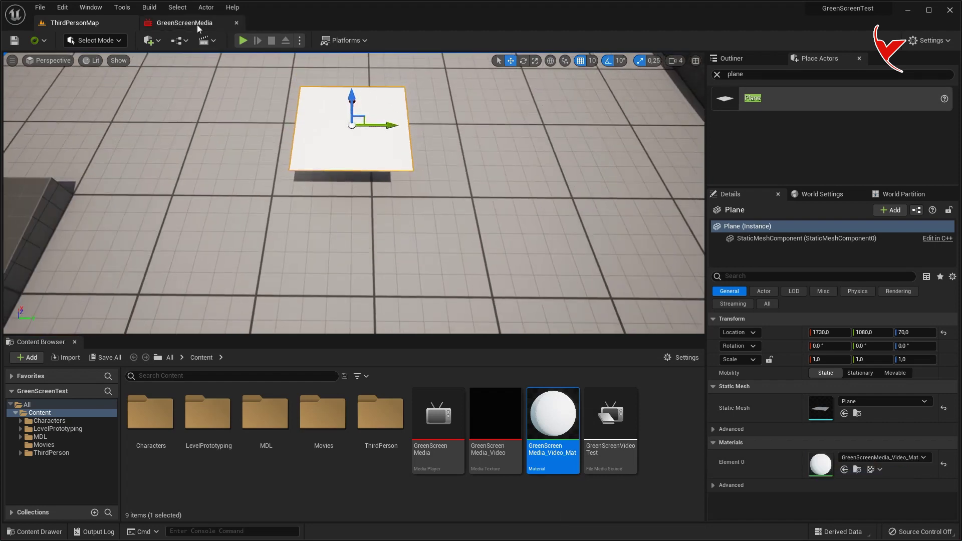
# Step: Start playing GreenScreenVideoTest in the GreenScreenMedia player
pyautogui.click(184, 23)
pyautogui.doubleClick(216, 399)
pyautogui.click(82, 23)
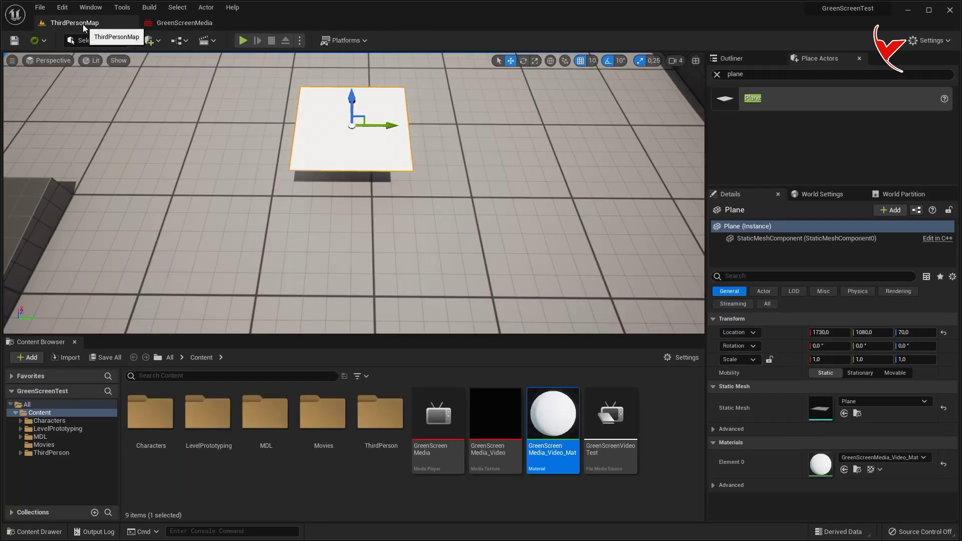
# Step: Rotate the plane upright to 90/0/90
pyautogui.click(523, 61)
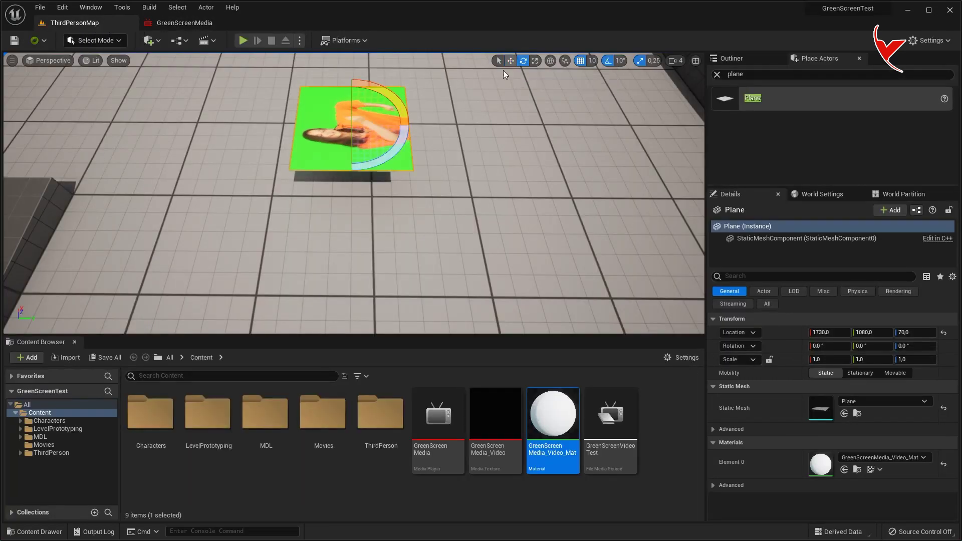
pyautogui.moveTo(417, 94); pyautogui.dragTo(417, 115, button='right')
pyautogui.moveTo(354, 170); pyautogui.dragTo(355, 130)
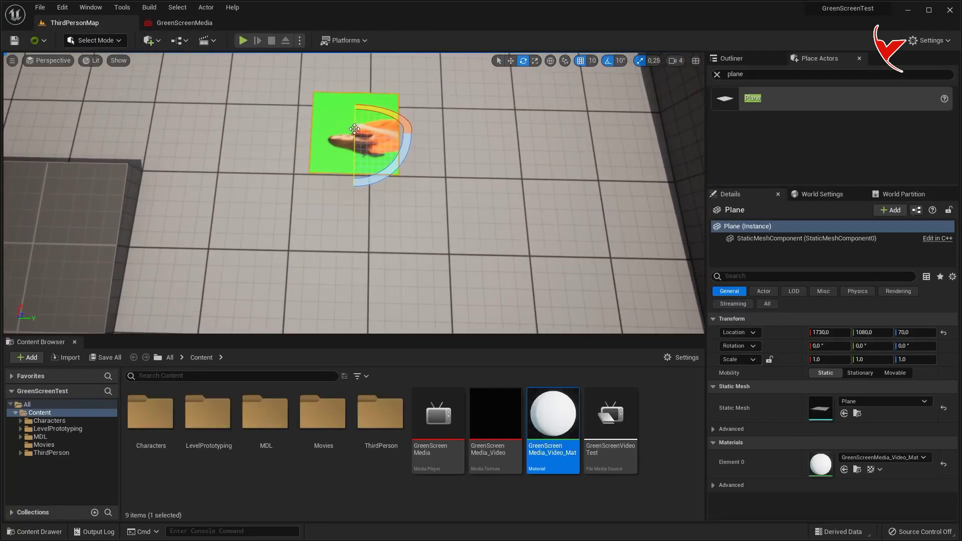
pyautogui.moveTo(406, 131); pyautogui.dragTo(416, 130)
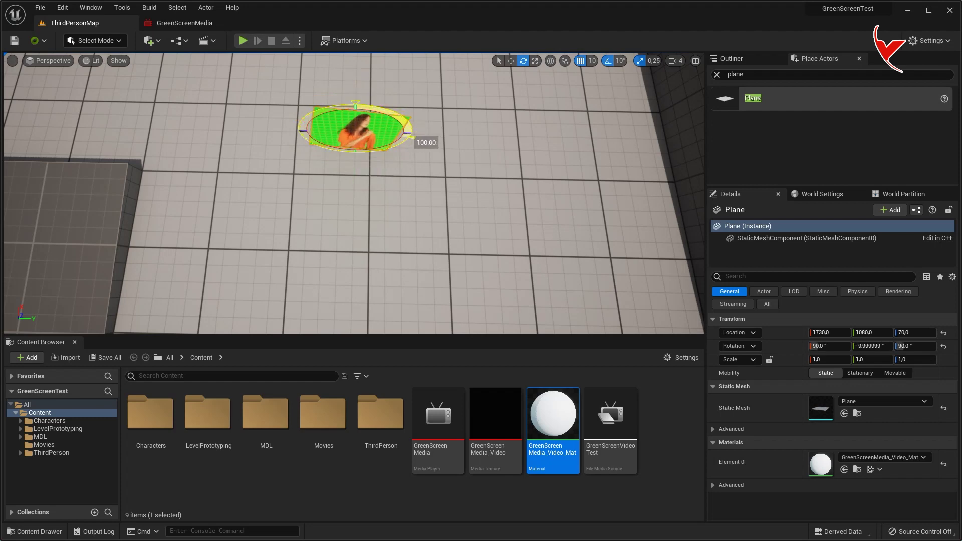
pyautogui.moveTo(417, 129); pyautogui.dragTo(426, 135)
pyautogui.press('f')
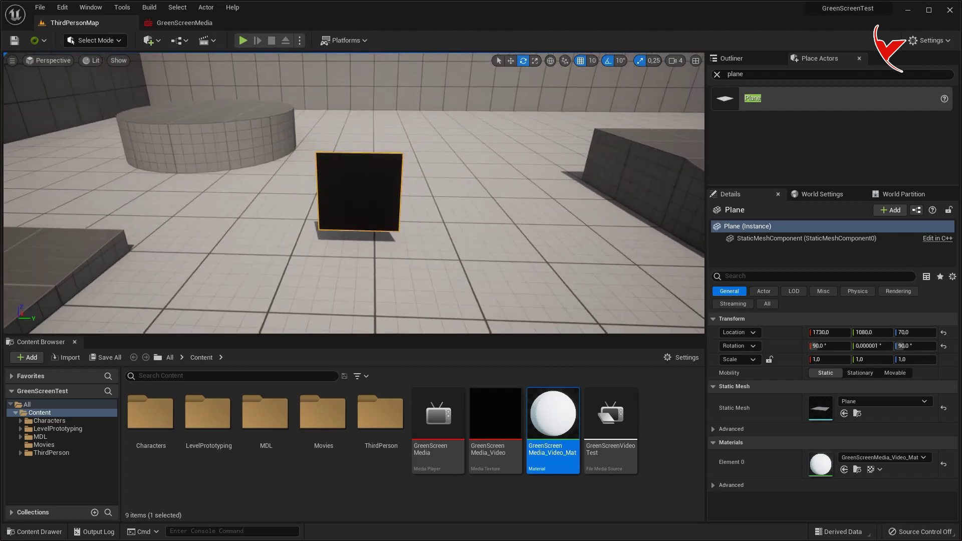
pyautogui.click(215, 23)
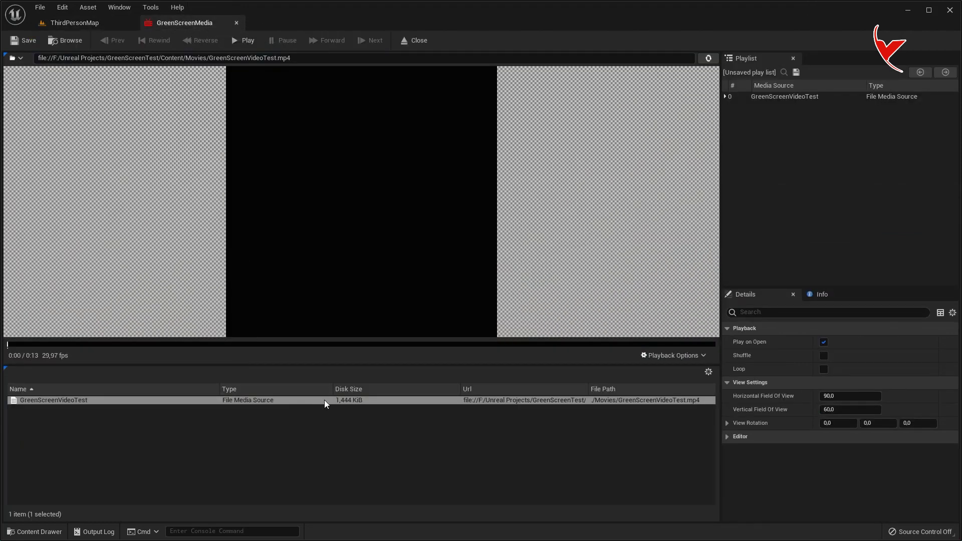
# Step: Turn on looping for the media player, widen the plane to X 1.5 and raise it to Z 210
pyautogui.click(823, 369)
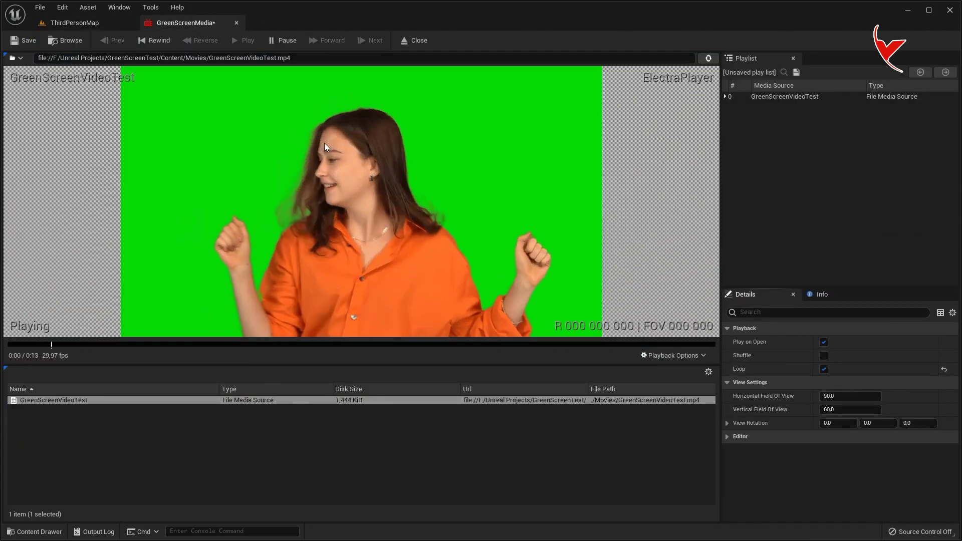
pyautogui.click(100, 23)
pyautogui.click(535, 61)
pyautogui.moveTo(387, 208); pyautogui.dragTo(388, 210)
pyautogui.scroll(-3, 386, 209)
pyautogui.scroll(-3, 376, 205)
pyautogui.press('w')
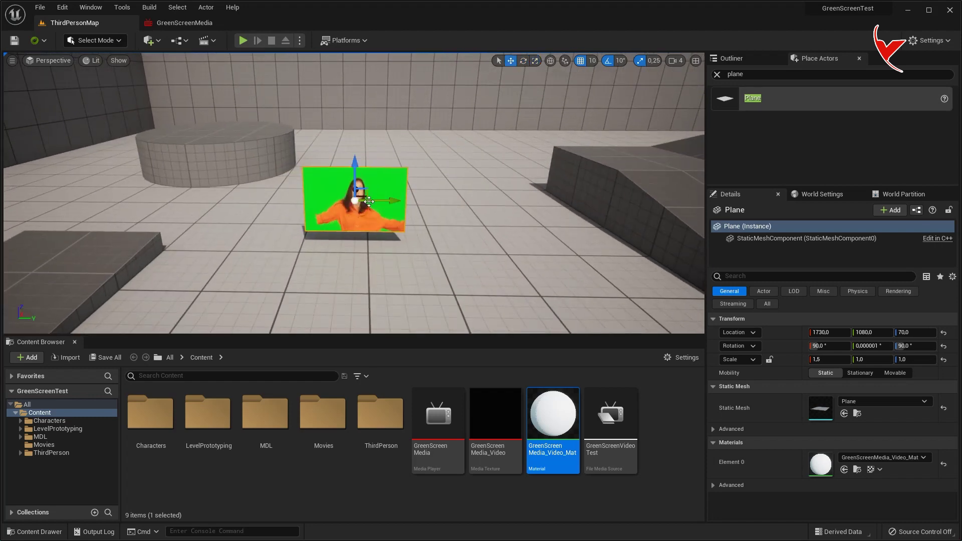
pyautogui.moveTo(355, 160); pyautogui.dragTo(356, 65)
pyautogui.press('f')
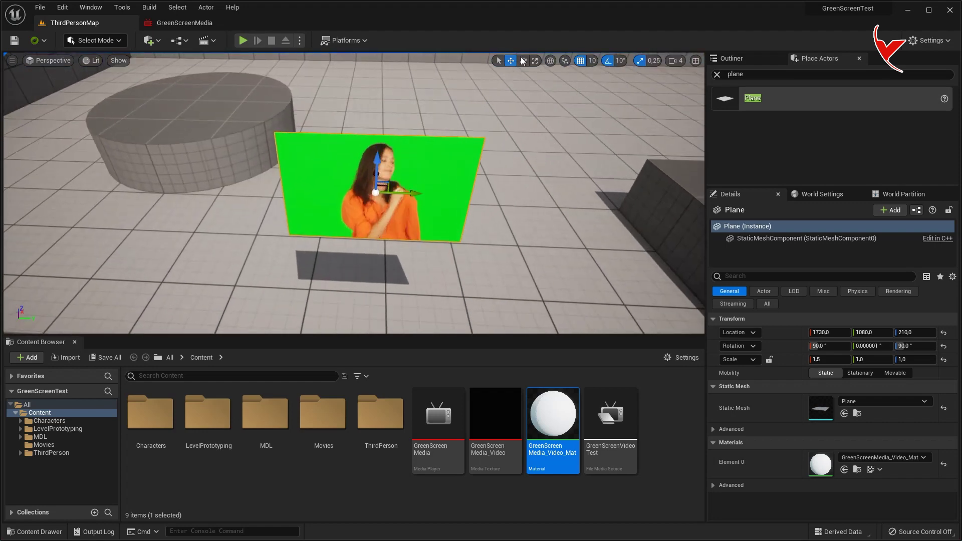
# Step: Enlarge the green-screen plane to scale 2.75 by 1.75
pyautogui.click(535, 61)
pyautogui.moveTo(376, 193); pyautogui.dragTo(401, 181)
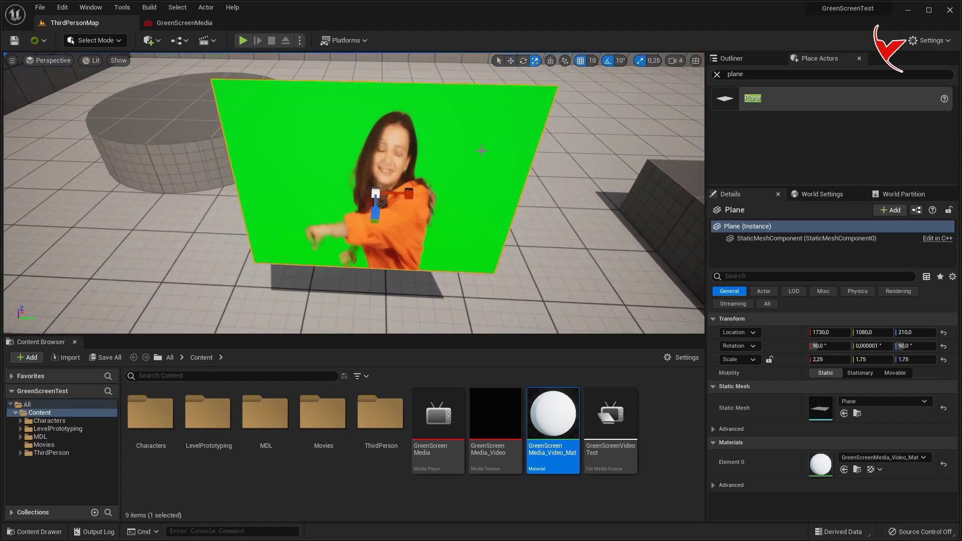
pyautogui.click(675, 61)
pyautogui.moveTo(551, 200); pyautogui.dragTo(451, 200, button='right')
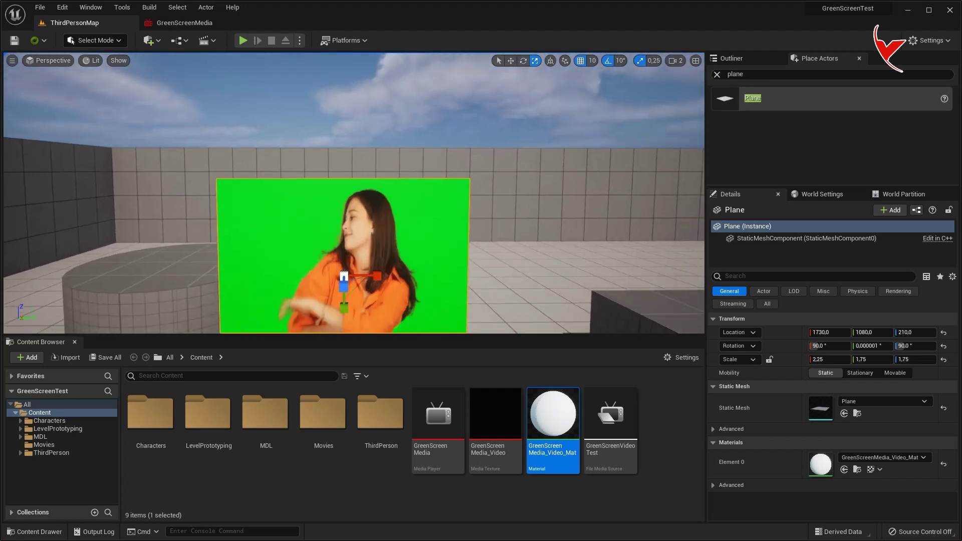
pyautogui.moveTo(451, 201); pyautogui.dragTo(401, 191, button='right')
pyautogui.click(510, 60)
pyautogui.click(526, 150)
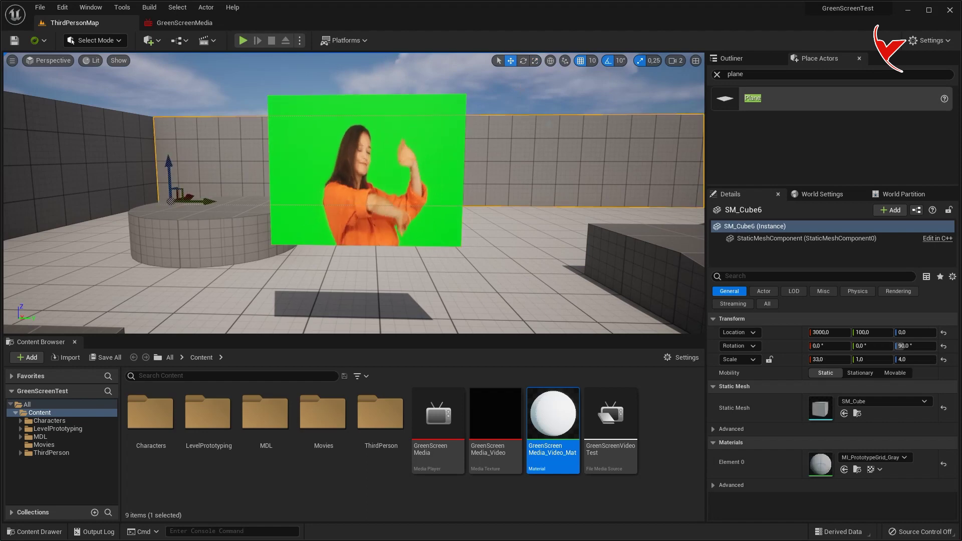
pyautogui.click(453, 145)
pyautogui.moveTo(404, 174); pyautogui.dragTo(411, 172)
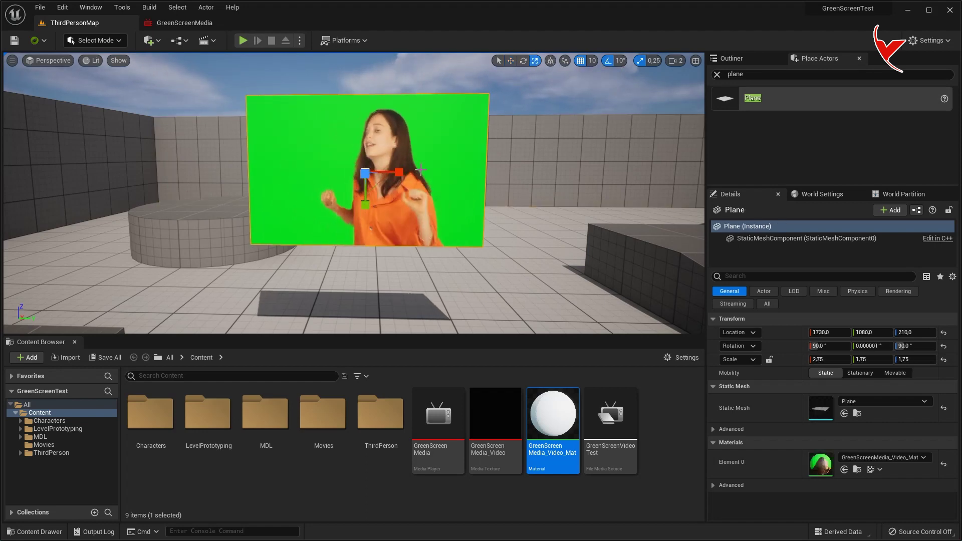
pyautogui.moveTo(350, 225); pyautogui.dragTo(331, 231, button='right')
# Step: Push the plane back against the wall at location 2890, 1080, 210
pyautogui.press('w')
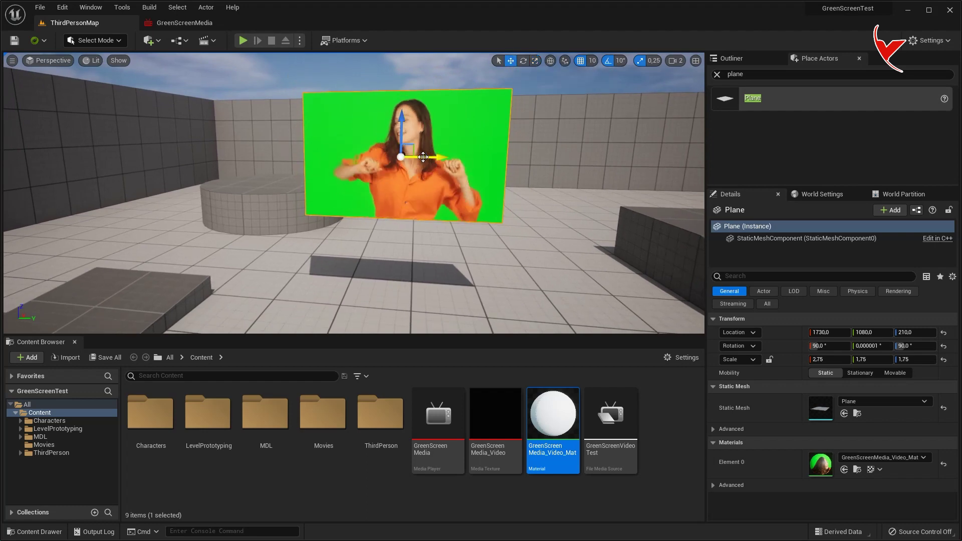
pyautogui.moveTo(312, 111); pyautogui.dragTo(492, 121, button='right')
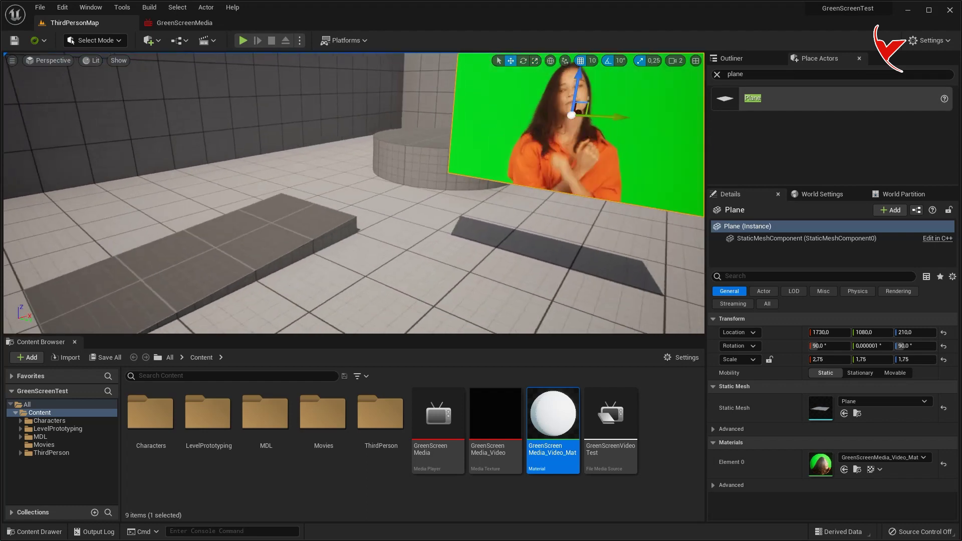
pyautogui.moveTo(492, 121); pyautogui.dragTo(637, 101)
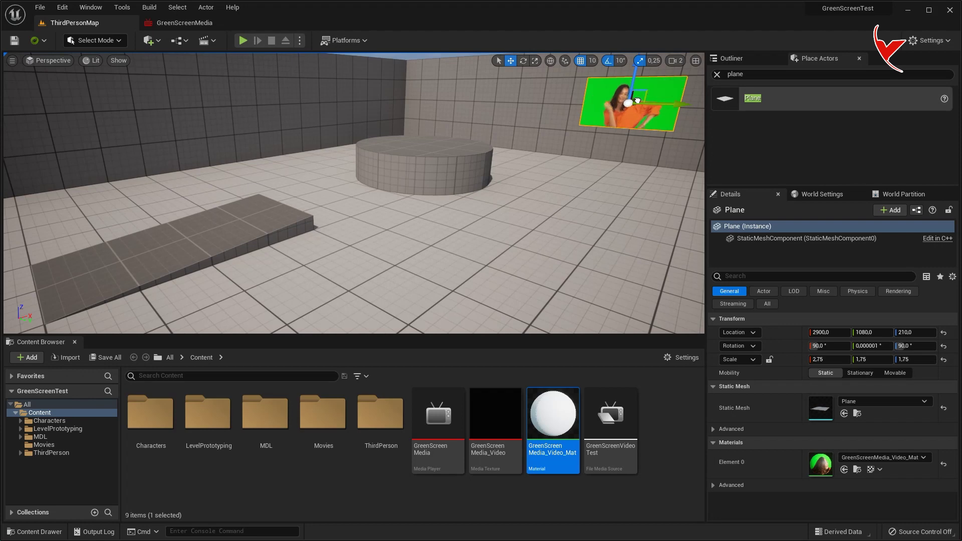
pyautogui.press('f')
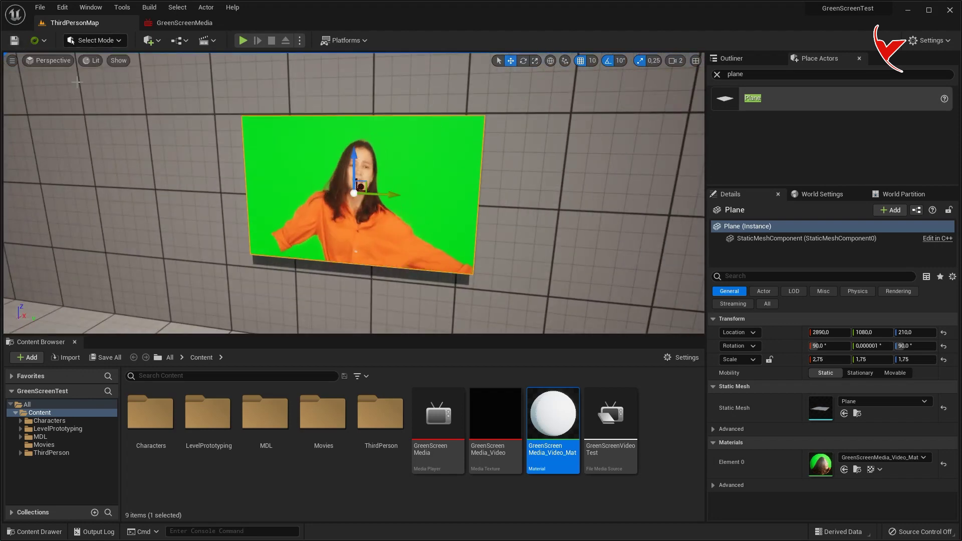
# Step: In GreenScreenMedia_Video_Mat, feed the Texture Sample's RGB into a new Chroma_Key_Alpha node
pyautogui.doubleClick(559, 431)
pyautogui.moveTo(778, 171); pyautogui.dragTo(468, 173)
pyautogui.moveTo(528, 186); pyautogui.dragTo(605, 233)
pyautogui.write('chrom')
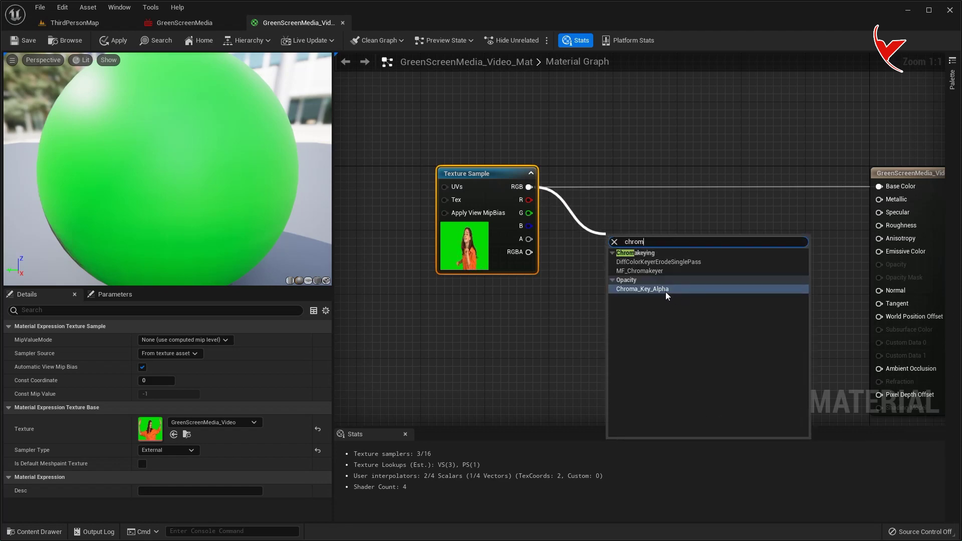
pyautogui.click(665, 292)
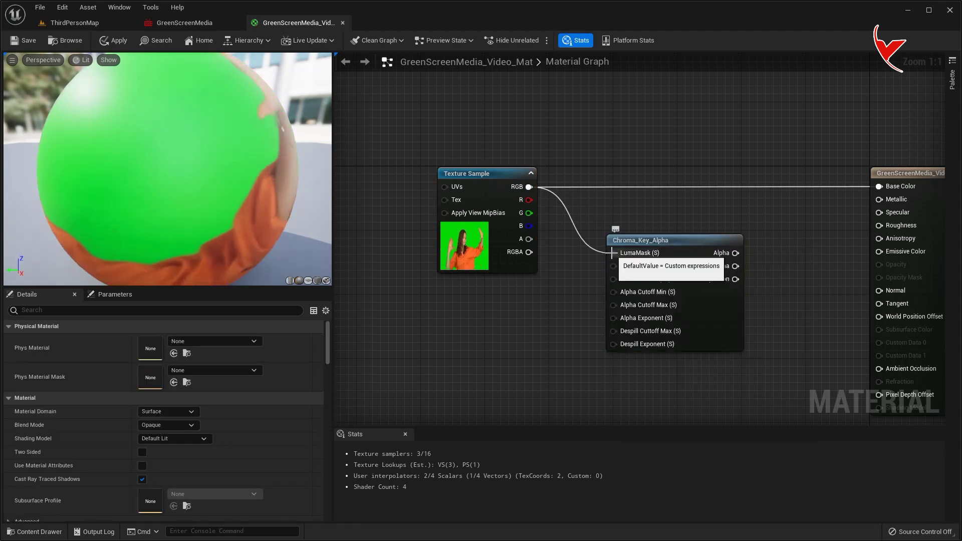
pyautogui.moveTo(529, 187)
pyautogui.mouseDown()
pyautogui.moveTo(583, 258)
pyautogui.moveTo(615, 266)
pyautogui.mouseUp()
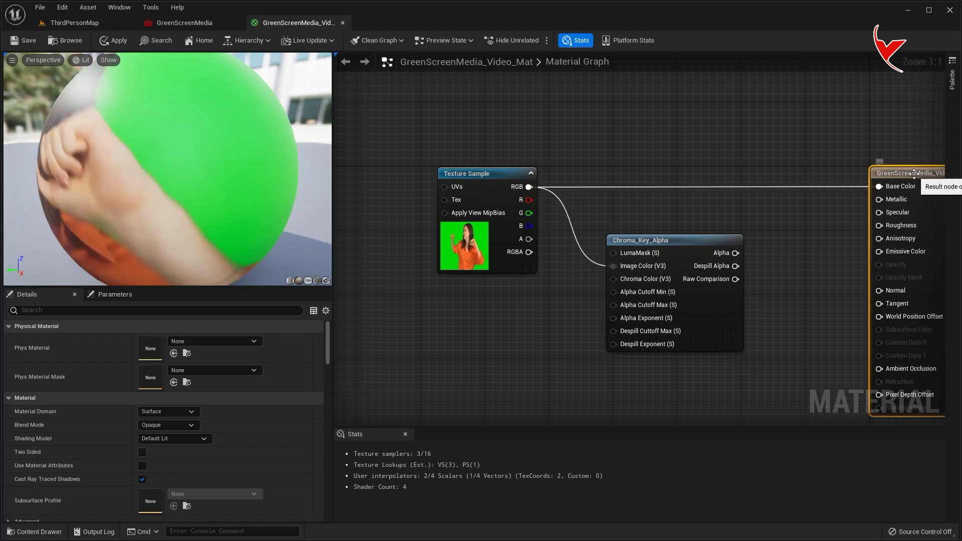
# Step: Set the material's Blend Mode to Translucent and wire Chroma_Key_Alpha's Alpha into Opacity
pyautogui.moveTo(914, 173); pyautogui.dragTo(841, 175)
pyautogui.moveTo(841, 175); pyautogui.dragTo(825, 104, button='right')
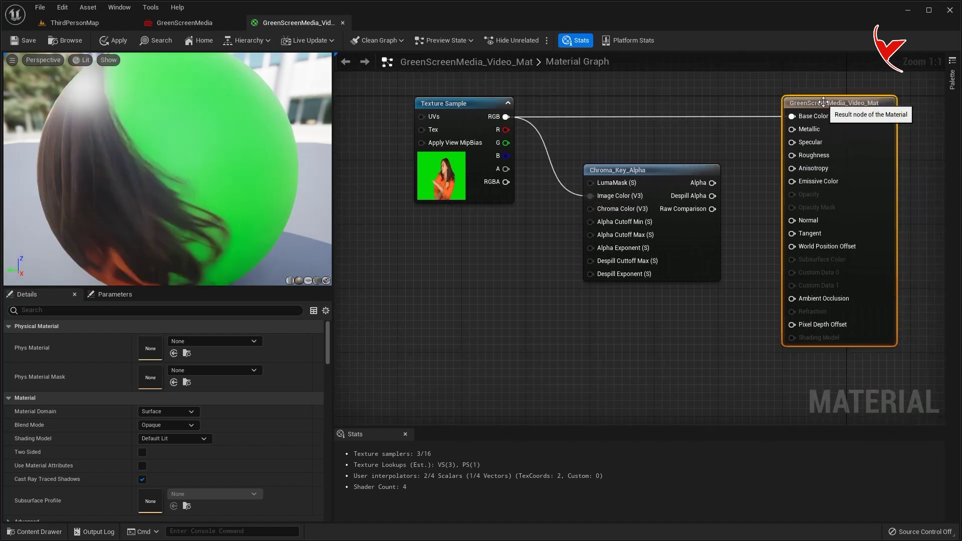
pyautogui.click(175, 428)
pyautogui.click(169, 454)
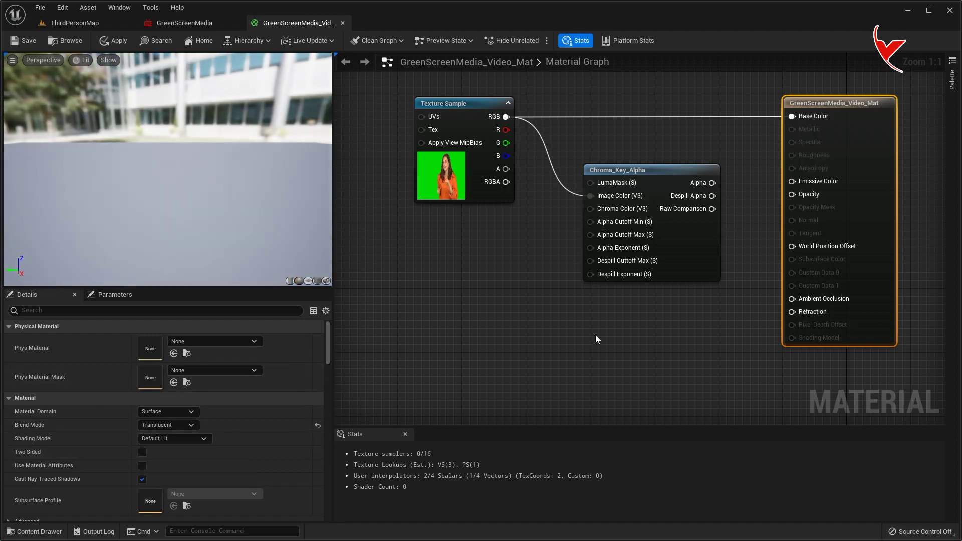
pyautogui.moveTo(712, 183); pyautogui.dragTo(793, 196)
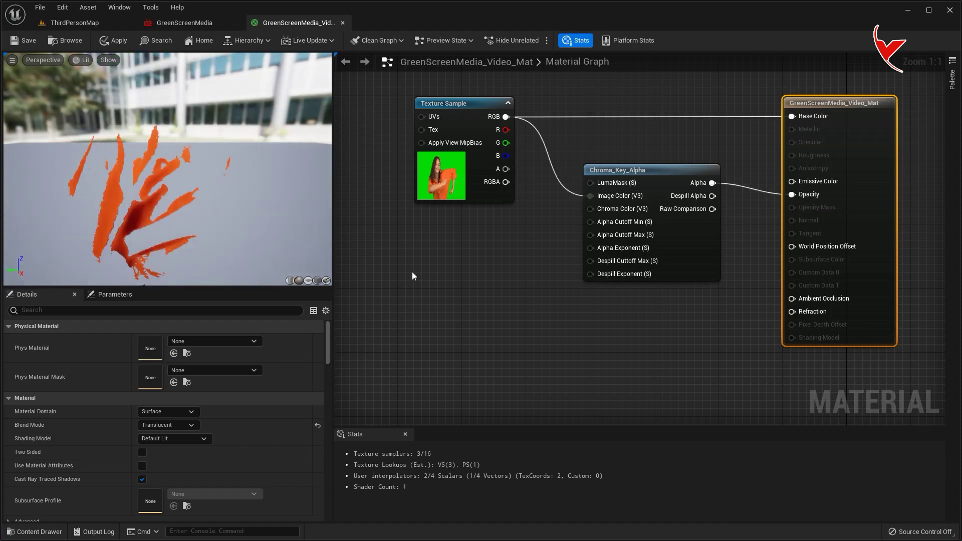
pyautogui.click(434, 259)
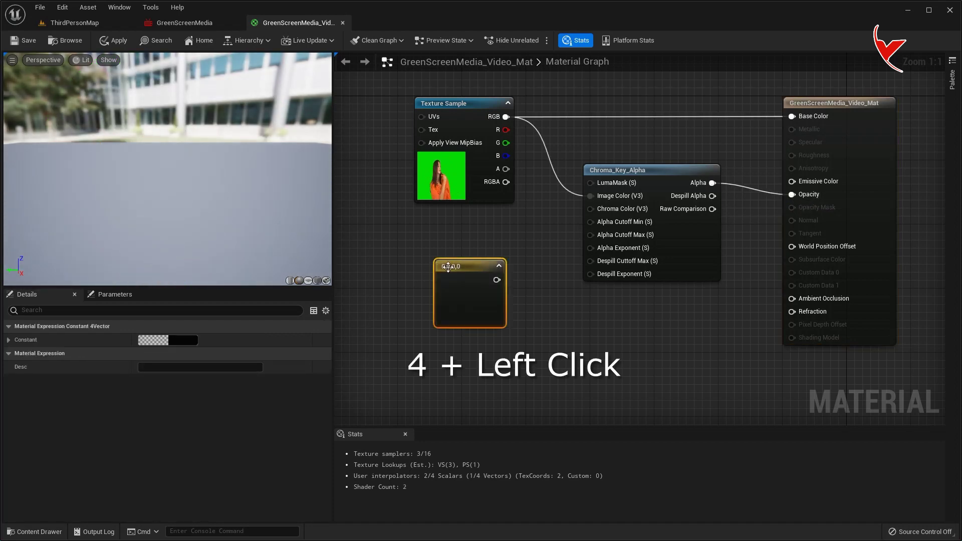
# Step: Sample the video's green into the Constant4Vector and wire it into Chroma Color
pyautogui.moveTo(448, 270); pyautogui.dragTo(440, 271)
pyautogui.doubleClick(439, 292)
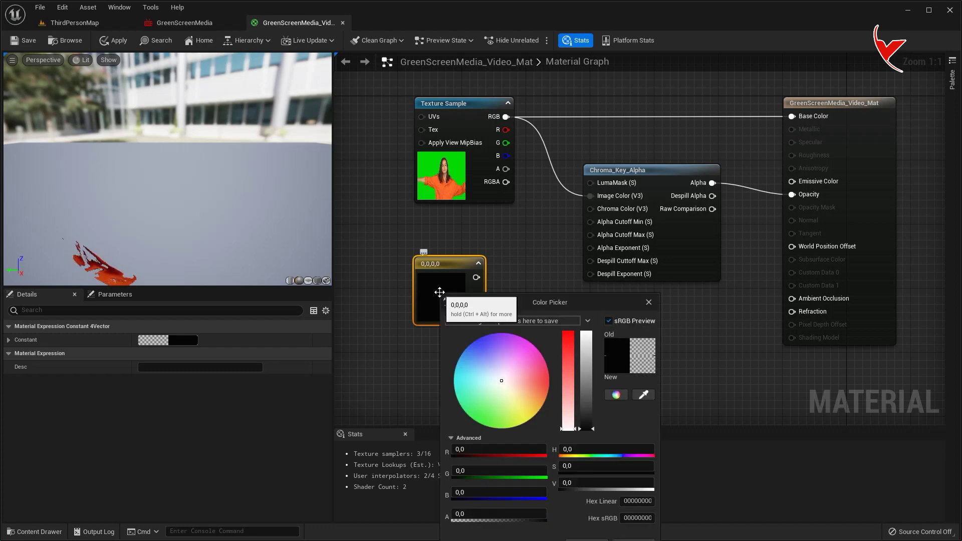
pyautogui.click(643, 394)
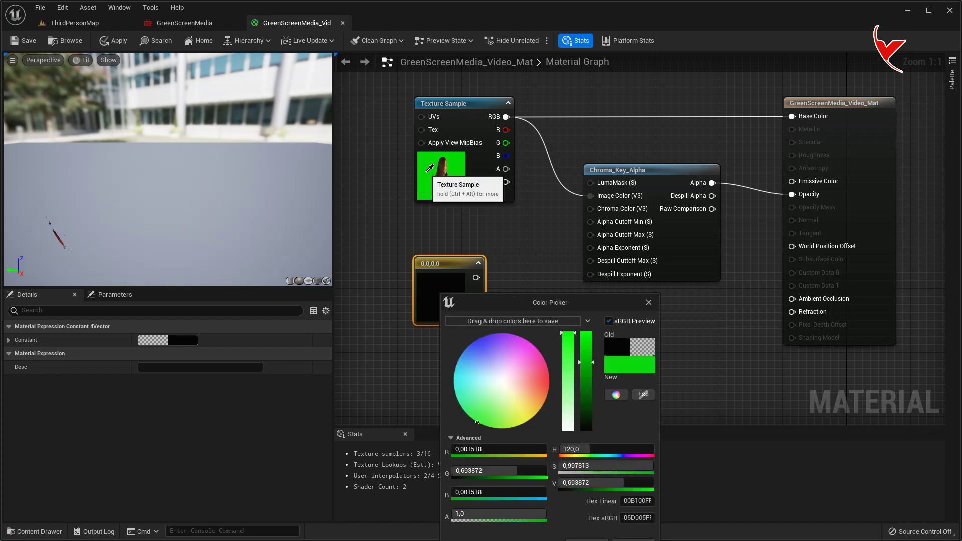
pyautogui.click(428, 167)
pyautogui.moveTo(488, 278); pyautogui.dragTo(515, 269)
pyautogui.moveTo(573, 215); pyautogui.dragTo(591, 209)
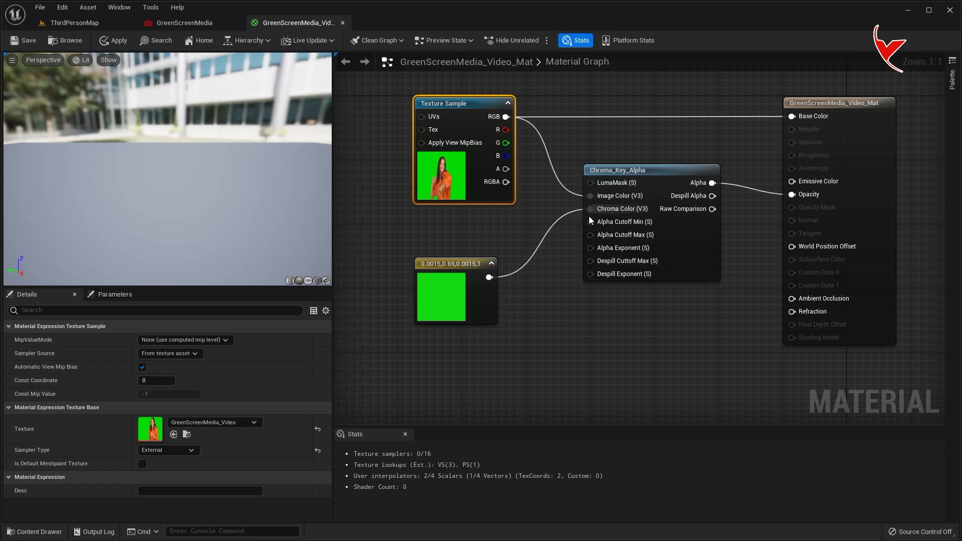
pyautogui.moveTo(456, 266); pyautogui.dragTo(455, 242)
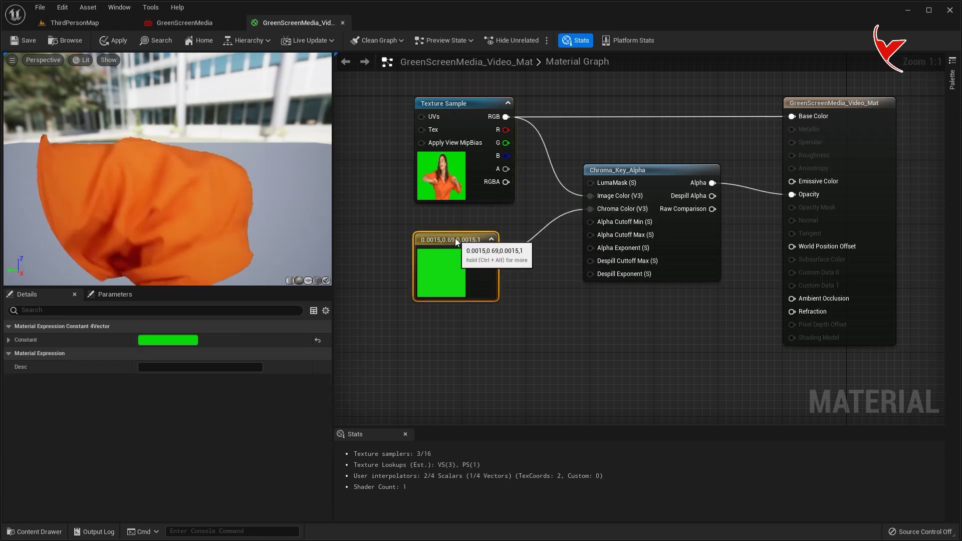
# Step: Add a scalar parameter named MinAndMax feeding both Alpha Cutoff Min and Alpha Cutoff Max
pyautogui.click(473, 346)
pyautogui.click(494, 351)
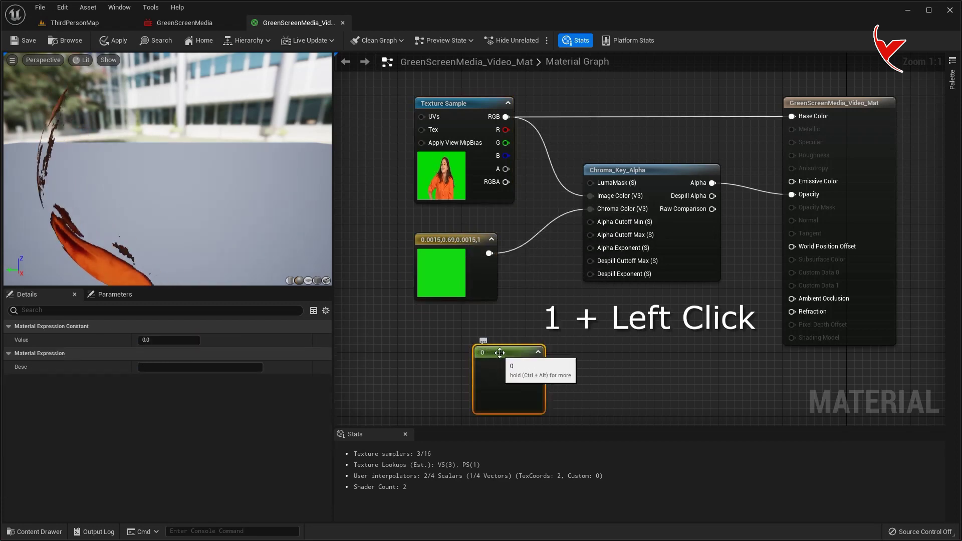
pyautogui.rightClick(542, 357)
pyautogui.click(556, 372)
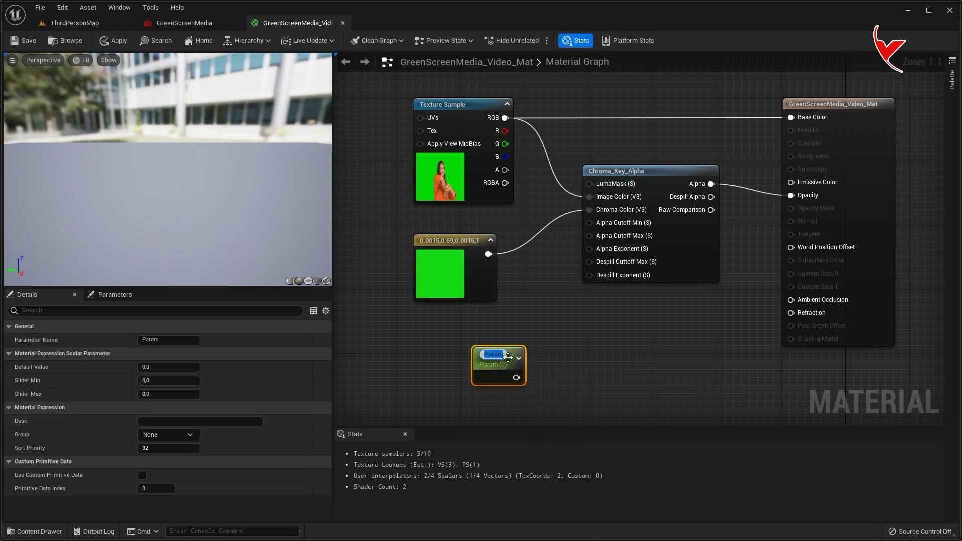
pyautogui.write('Min')
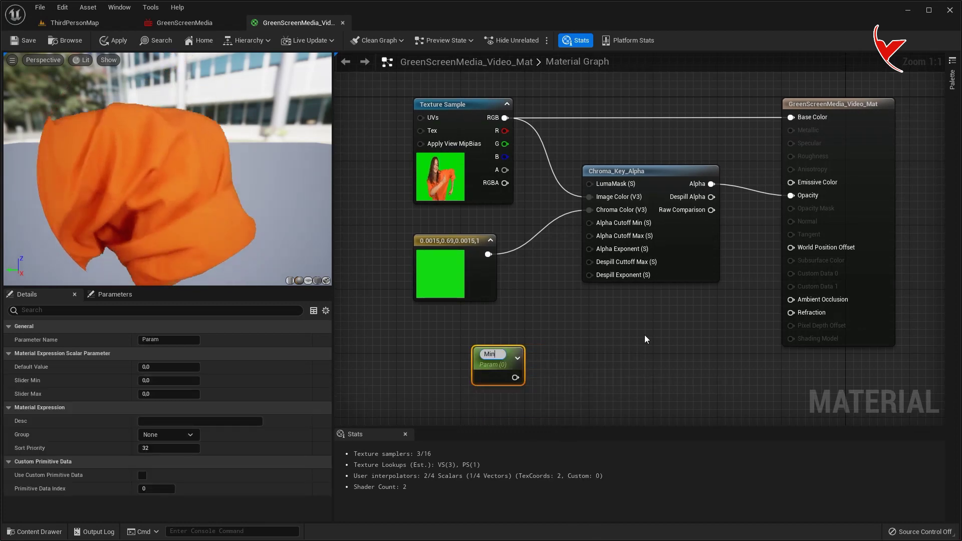
pyautogui.write('AndMax')
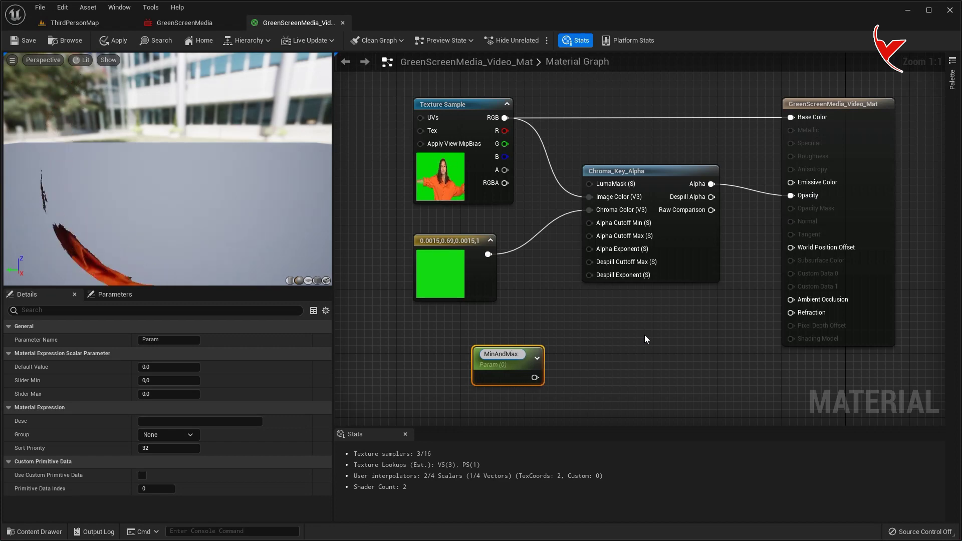
pyautogui.press('Return')
pyautogui.moveTo(522, 373); pyautogui.dragTo(589, 222)
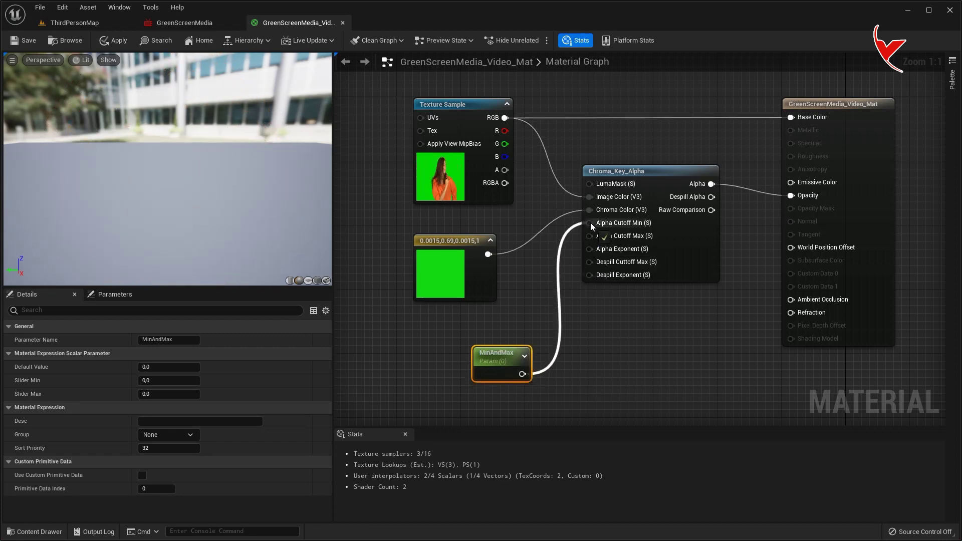
pyautogui.moveTo(522, 373); pyautogui.dragTo(589, 235)
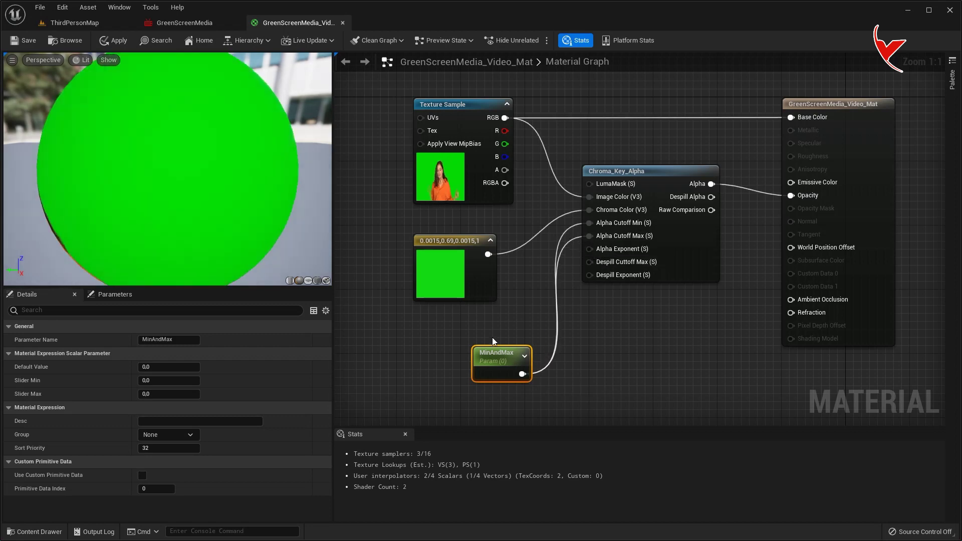
pyautogui.moveTo(495, 350); pyautogui.dragTo(459, 324)
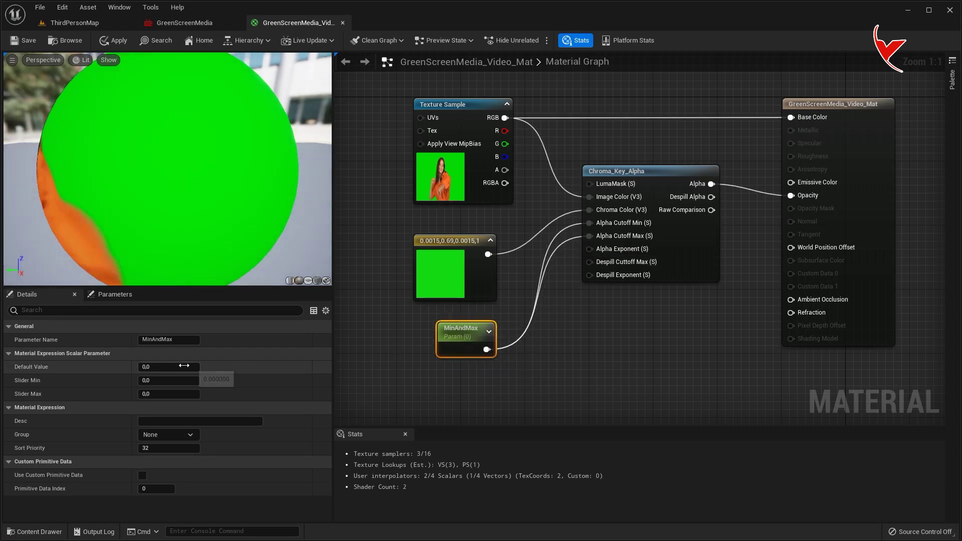
# Step: Set MinAndMax's default to 0.3, save the material, and return to ThirdPersonMap
pyautogui.click(168, 367)
pyautogui.write('0,3')
pyautogui.press('Return')
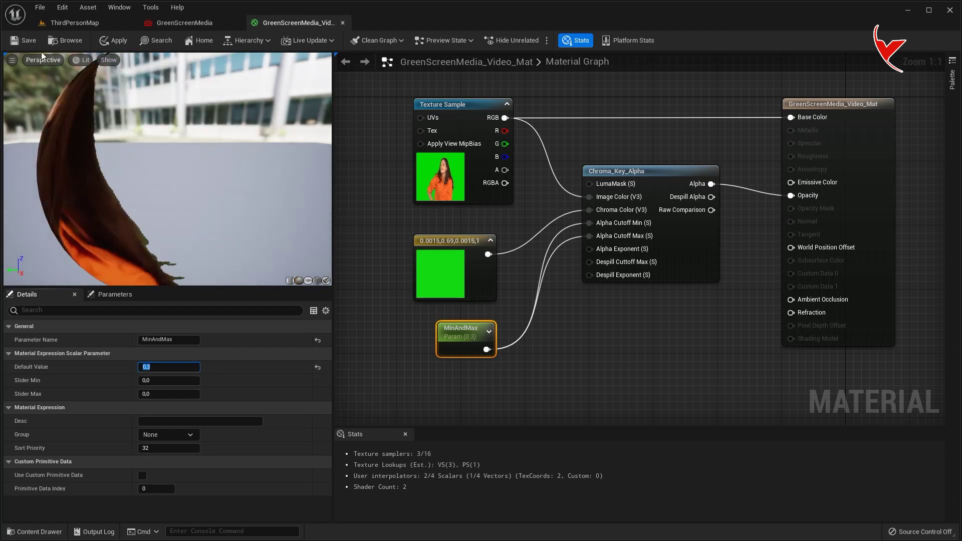
pyautogui.click(32, 42)
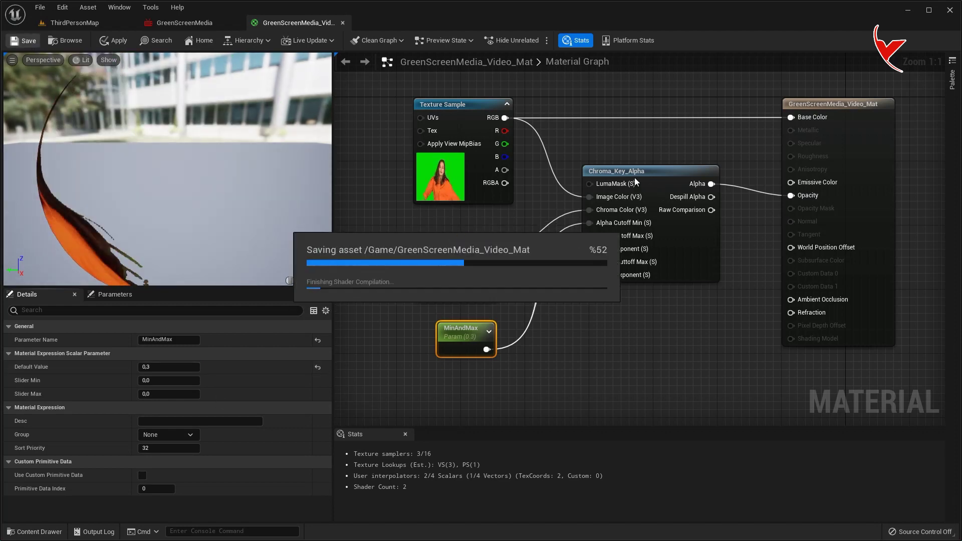
pyautogui.click(77, 23)
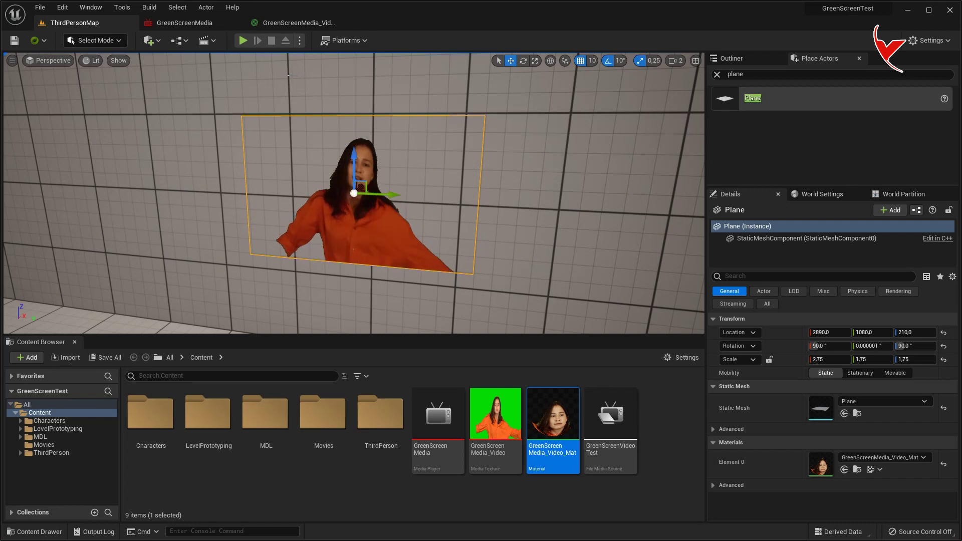
# Step: Run the level in Simulate mode to check the keyed video, then stop the simulation
pyautogui.scroll(-5, 354, 193)
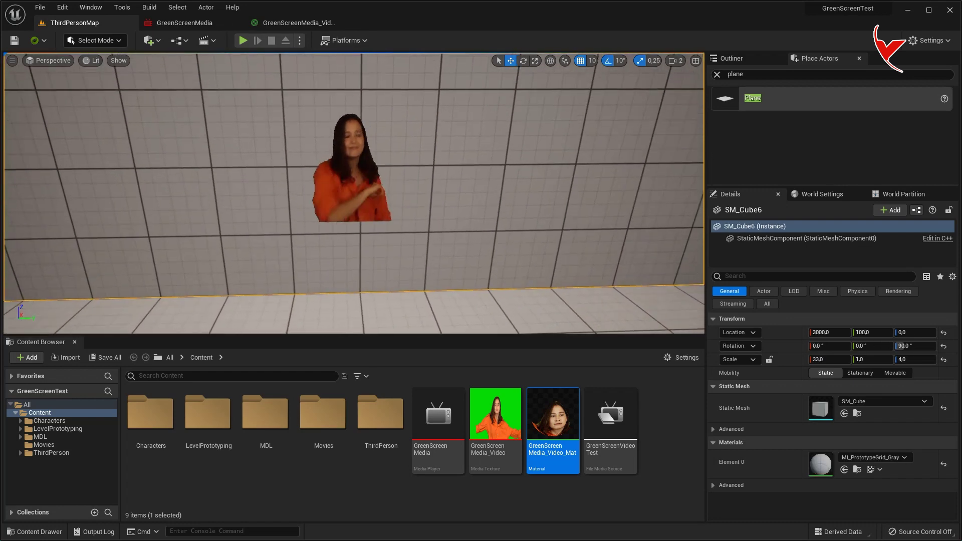
pyautogui.scroll(-2, 354, 193)
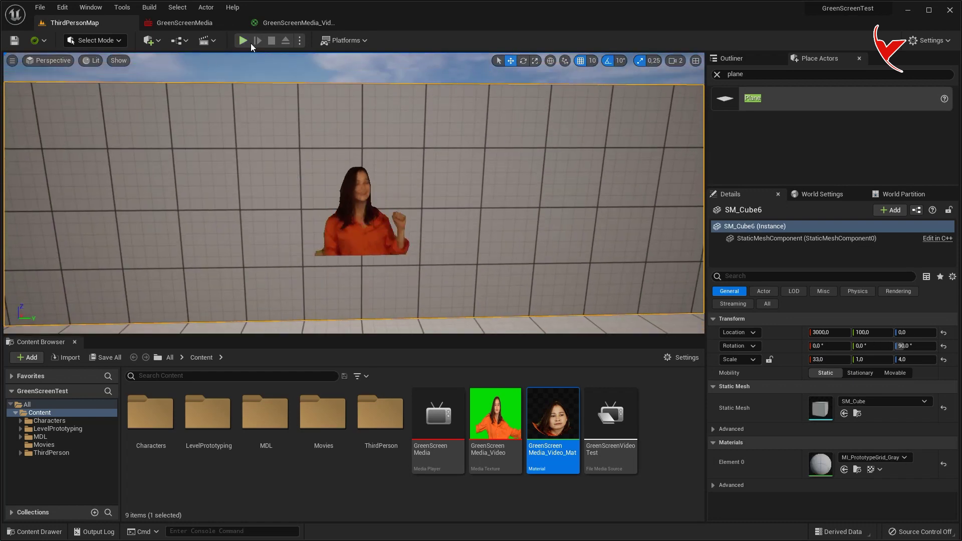
pyautogui.click(299, 40)
pyautogui.click(340, 123)
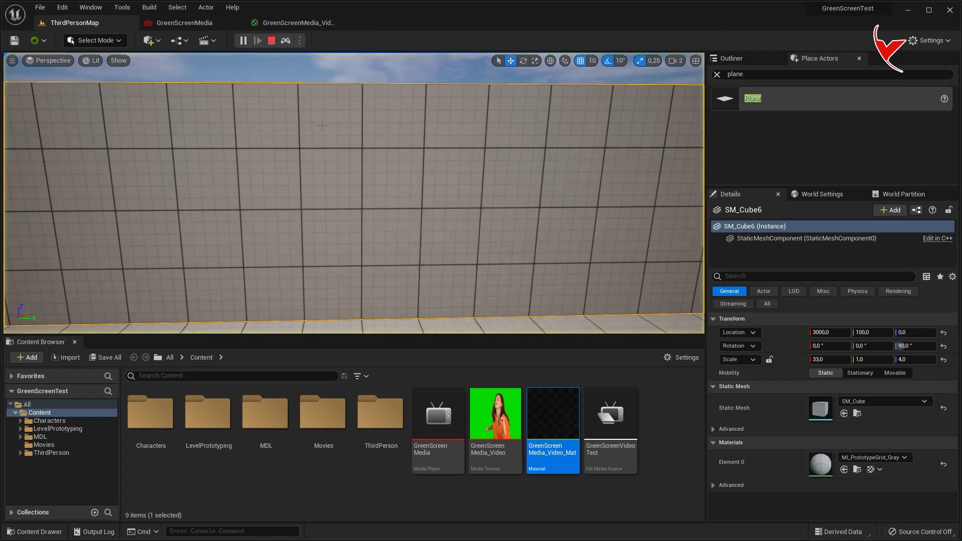
pyautogui.scroll(-1, 290, 129)
pyautogui.scroll(-1, 291, 129)
pyautogui.scroll(-1, 291, 130)
pyautogui.scroll(-1, 290, 129)
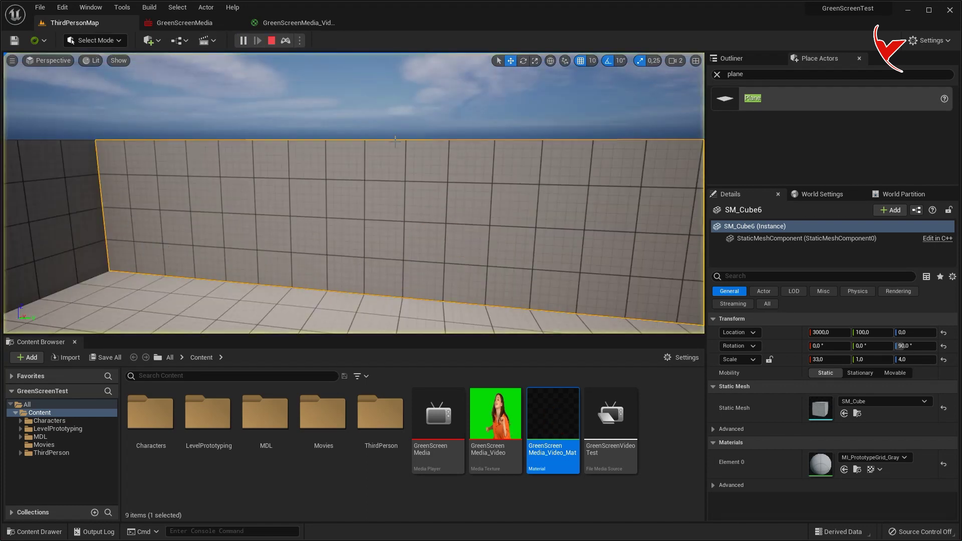
pyautogui.press('Escape')
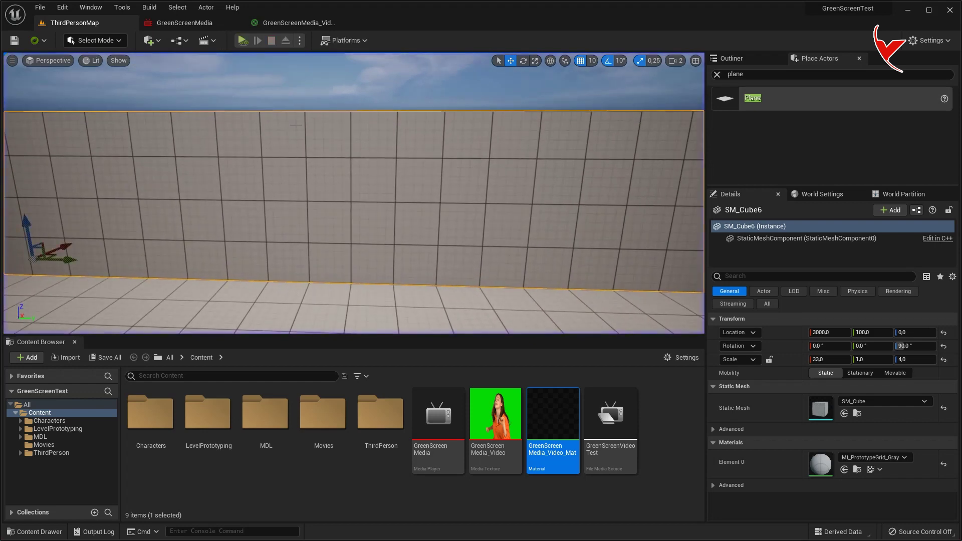
# Step: Create a new Blueprint Class with Actor as parent in the Content folder
pyautogui.rightClick(581, 498)
pyautogui.click(617, 228)
pyautogui.click(373, 184)
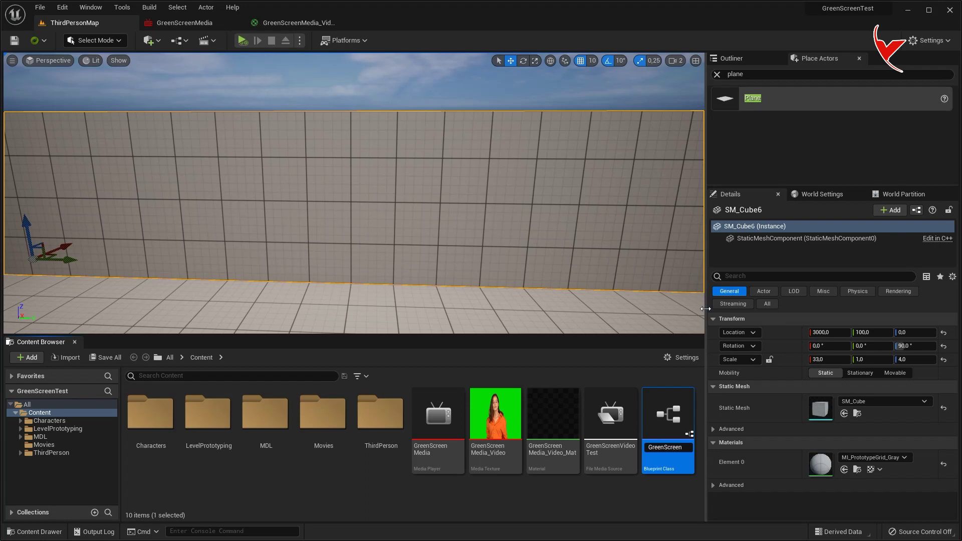
# Step: Name the Blueprint GreenScreenActor, open it, and delete the unused overlap and tick events
pyautogui.press('Return')
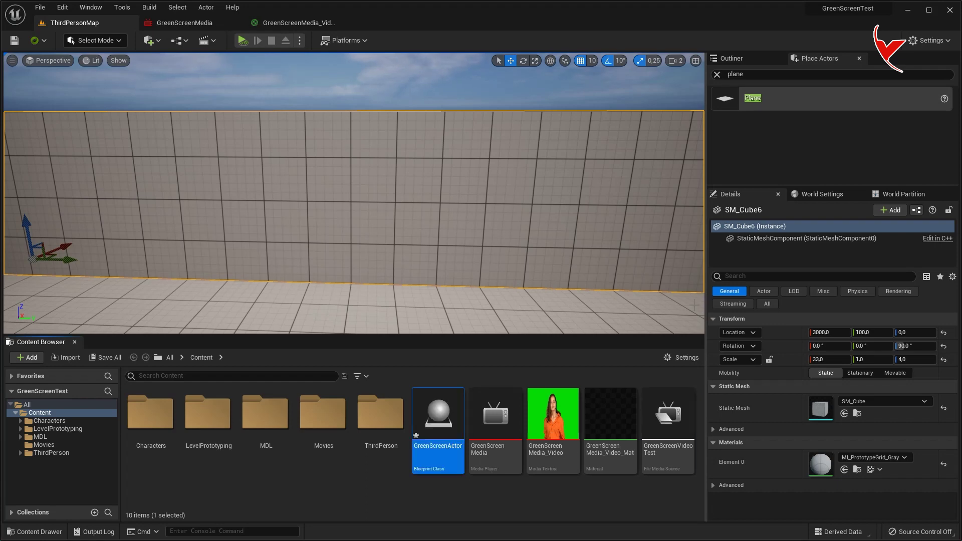
pyautogui.doubleClick(432, 415)
pyautogui.click(377, 61)
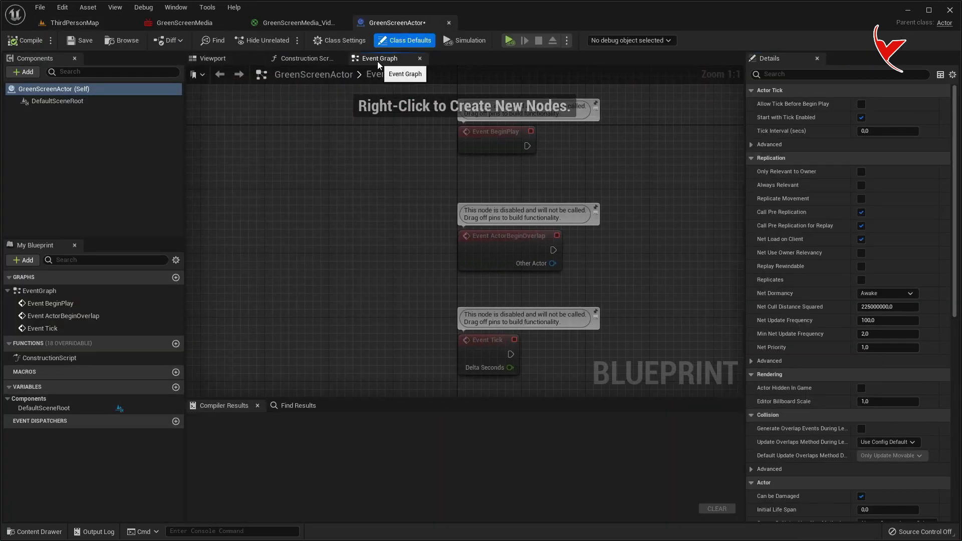
pyautogui.moveTo(415, 238); pyautogui.dragTo(572, 366)
pyautogui.press('Delete')
pyautogui.moveTo(585, 249); pyautogui.dragTo(338, 272, button='right')
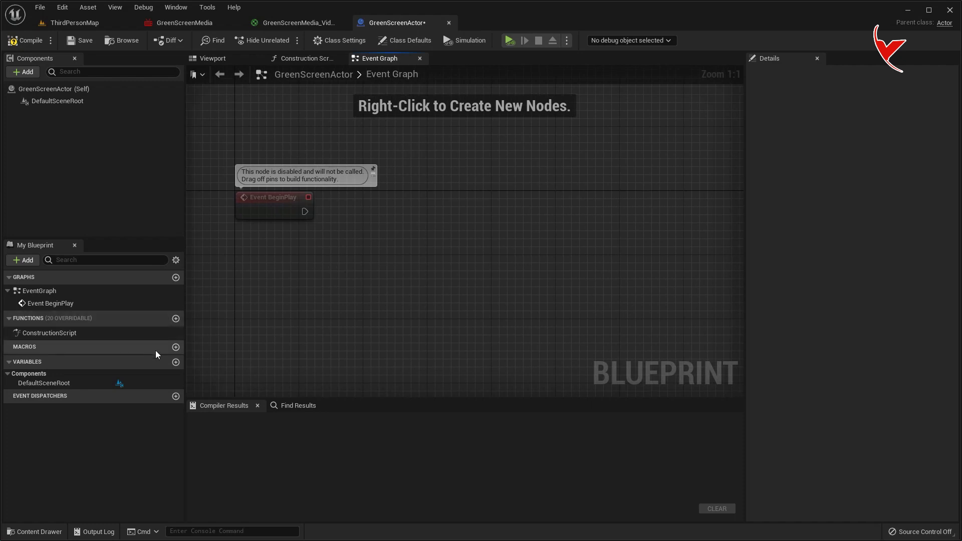
# Step: Add a new macro named GreenScreenMacro to the Blueprint
pyautogui.click(175, 346)
pyautogui.write('GreenScreenMa')
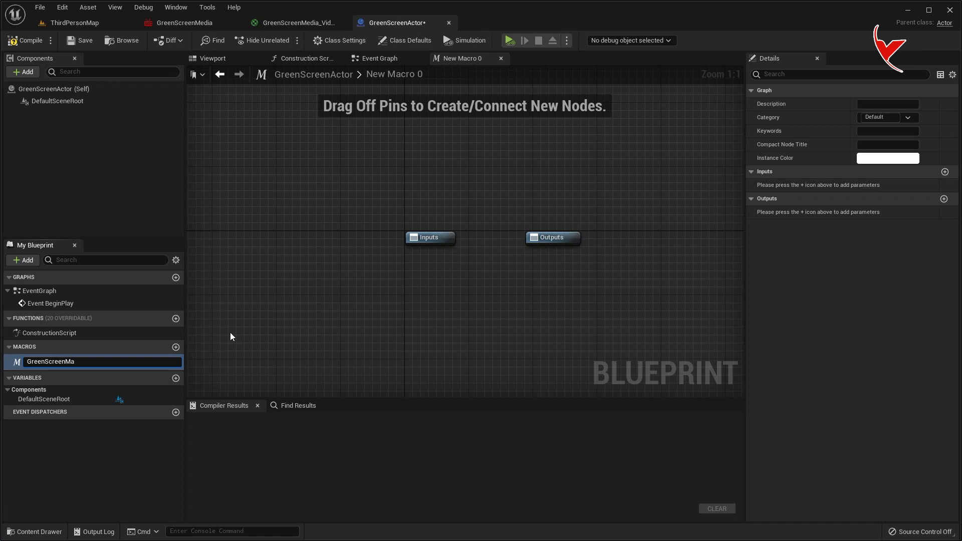
pyautogui.write('cro')
pyautogui.press('Return')
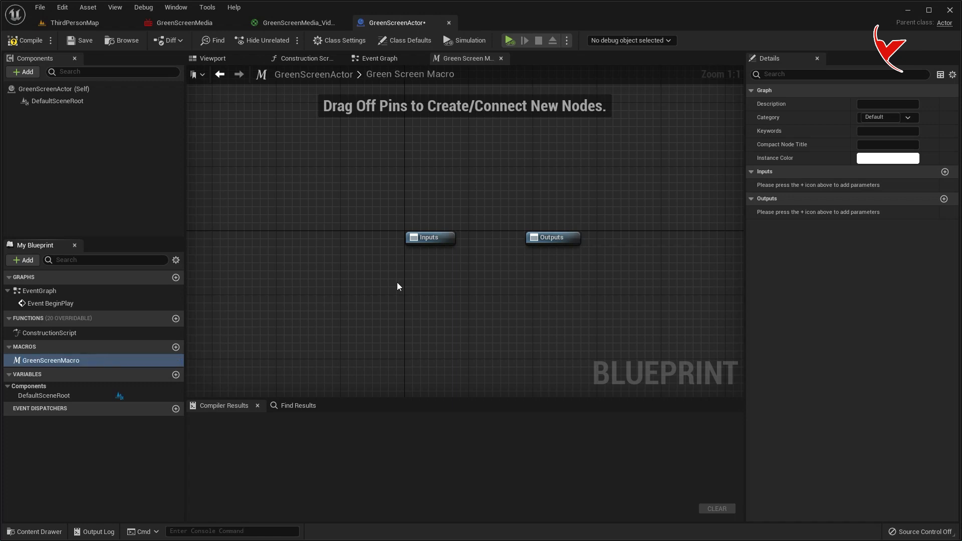
pyautogui.moveTo(410, 238); pyautogui.dragTo(393, 240)
# Step: Give the macro an exec input named In and an output named Out
pyautogui.click(944, 172)
pyautogui.write('In')
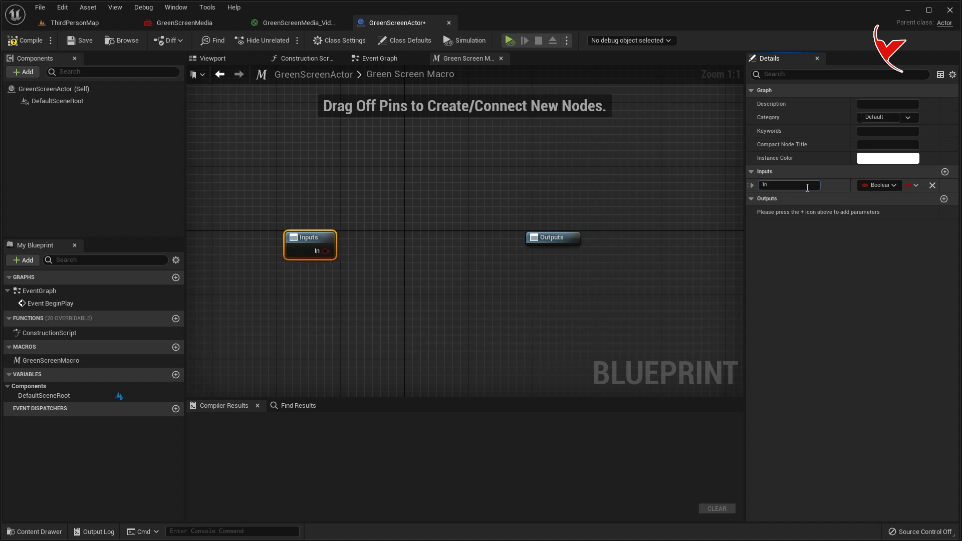
pyautogui.click(886, 185)
pyautogui.click(884, 213)
pyautogui.click(944, 198)
pyautogui.write('Out')
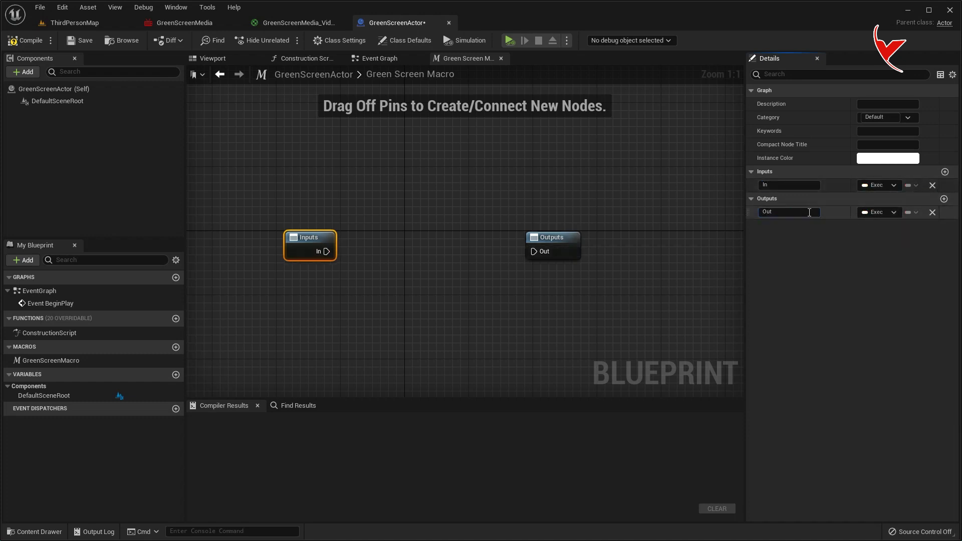
pyautogui.moveTo(555, 192); pyautogui.dragTo(644, 163, button='right')
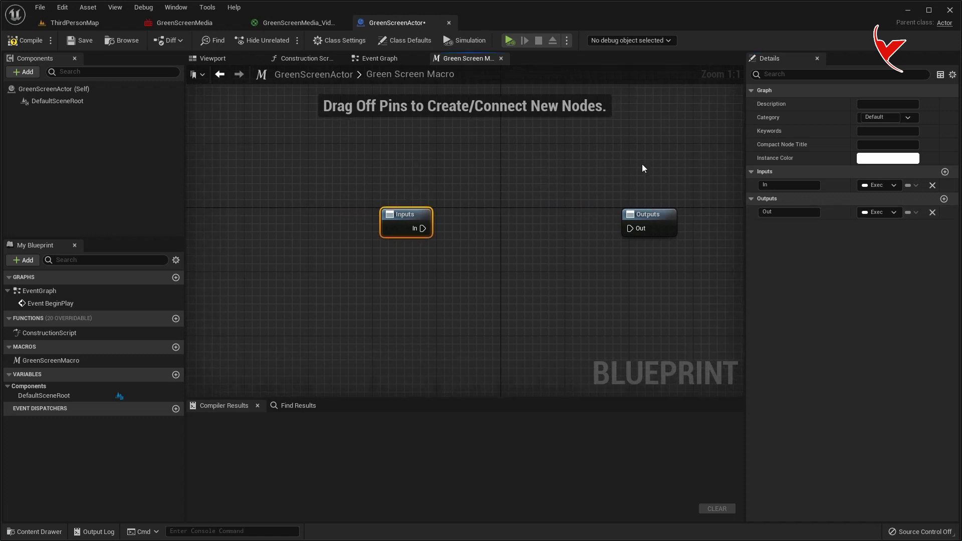
pyautogui.click(177, 375)
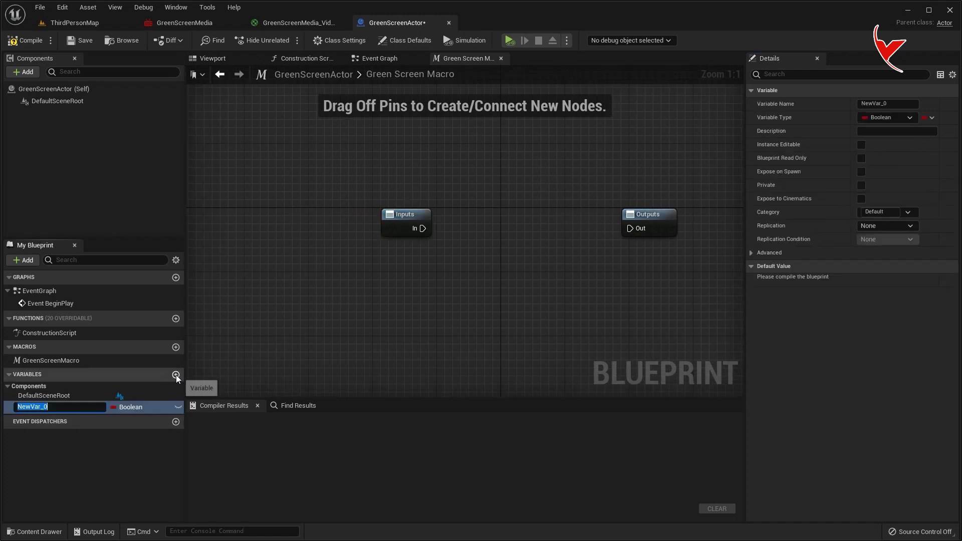
# Step: Add a variable named Player of type Media Player
pyautogui.write('Player')
pyautogui.press('Return')
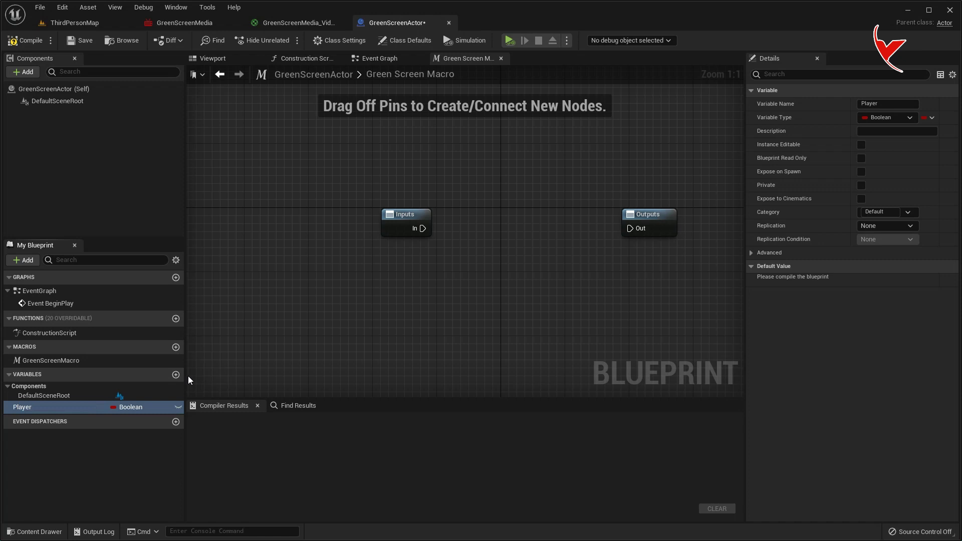
pyautogui.click(142, 409)
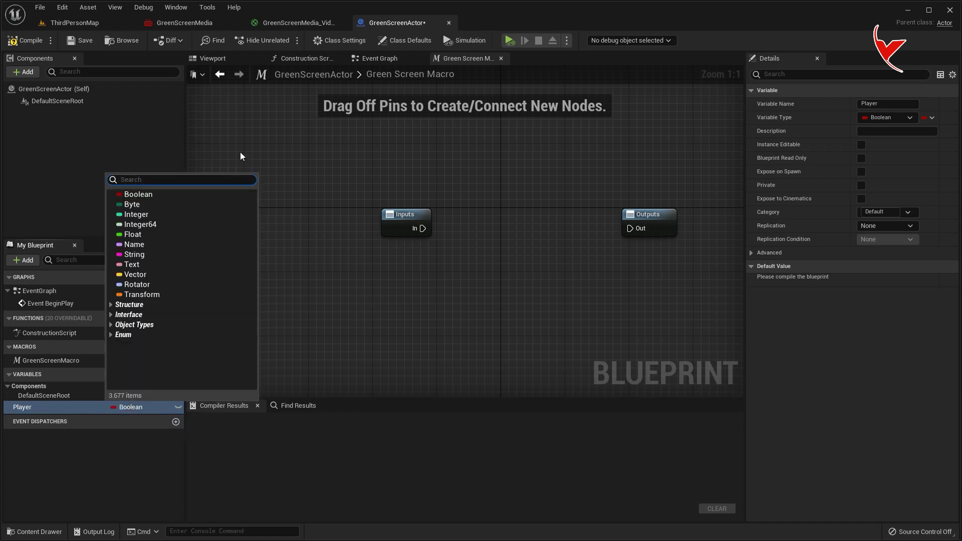
pyautogui.write('media player')
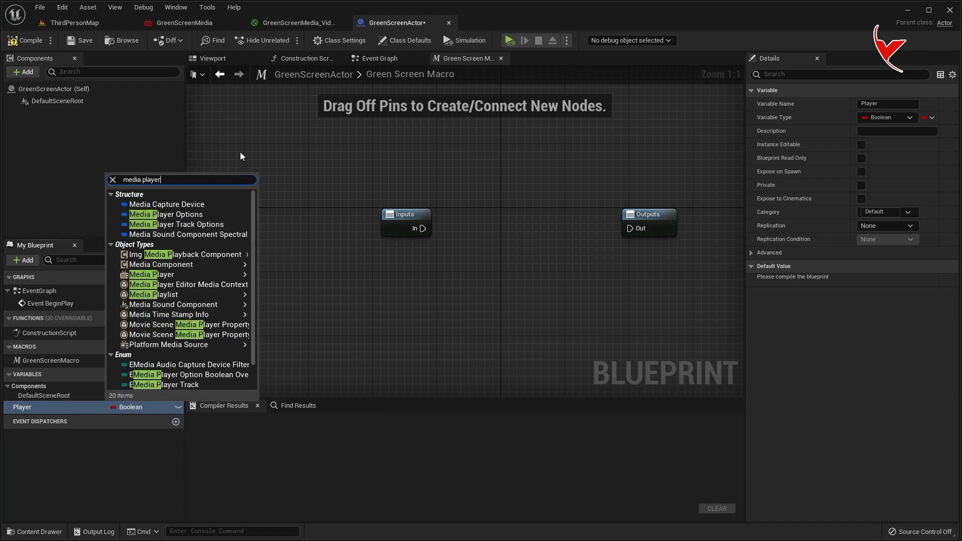
pyautogui.click(161, 234)
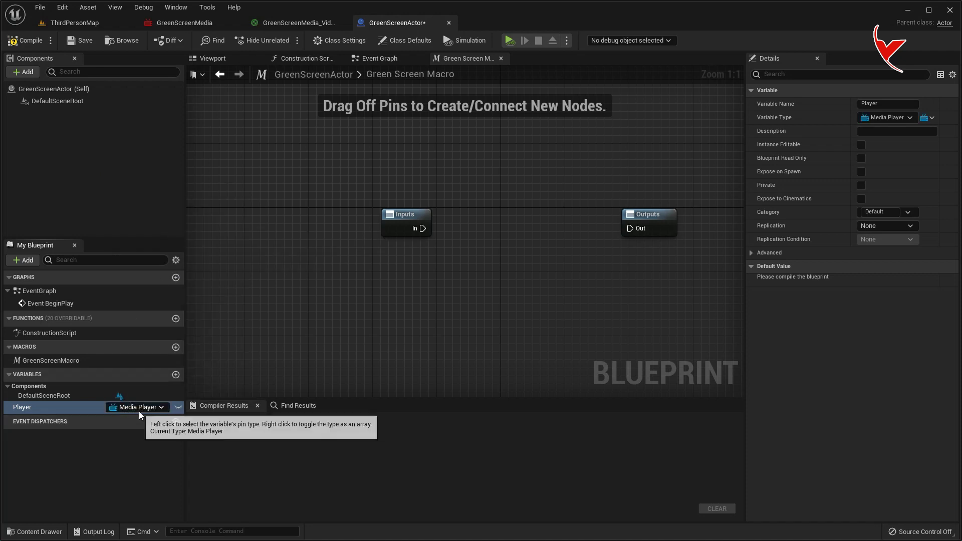
# Step: Add a variable named FileSource of type File Media Source
pyautogui.click(175, 375)
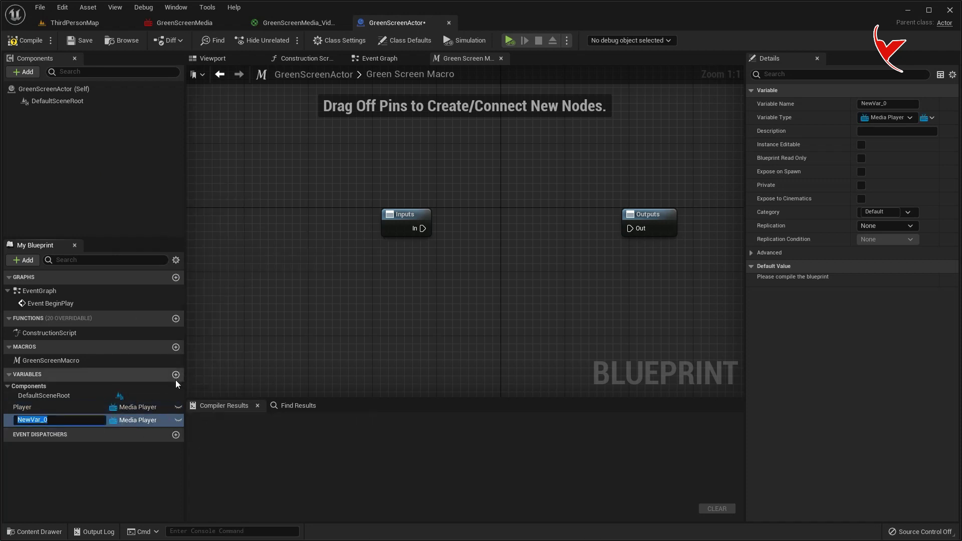
pyautogui.write('FileSource')
pyautogui.press('Return')
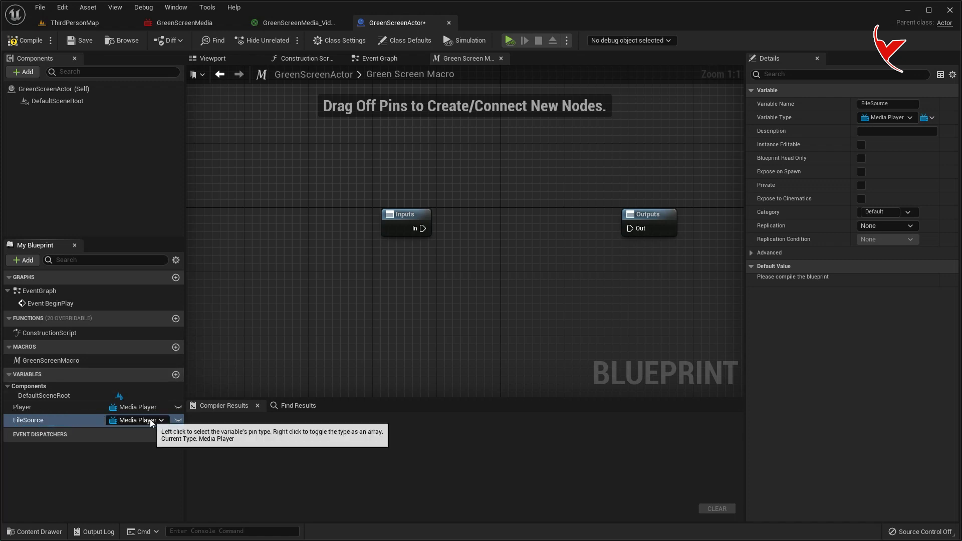
pyautogui.click(137, 420)
pyautogui.write('file sou')
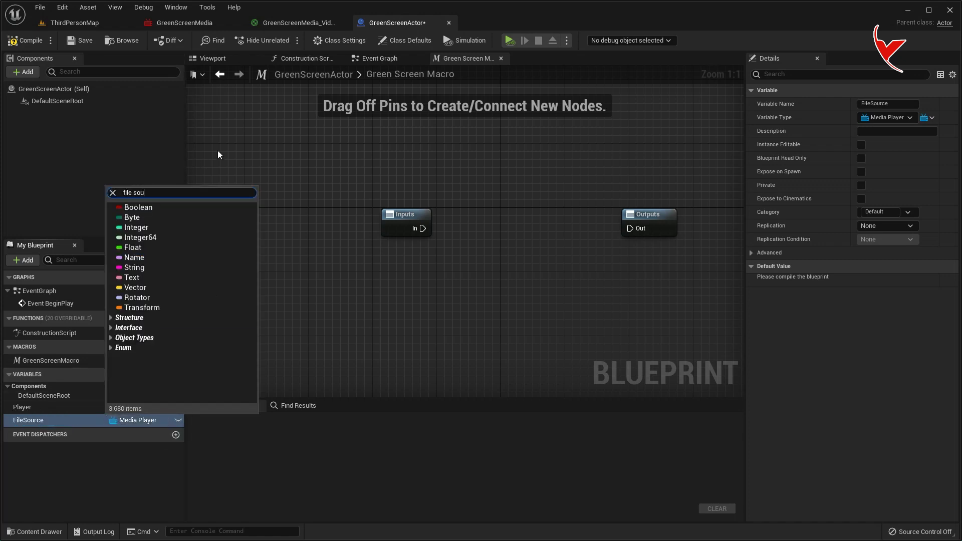
pyautogui.write('rc')
pyautogui.click(175, 217)
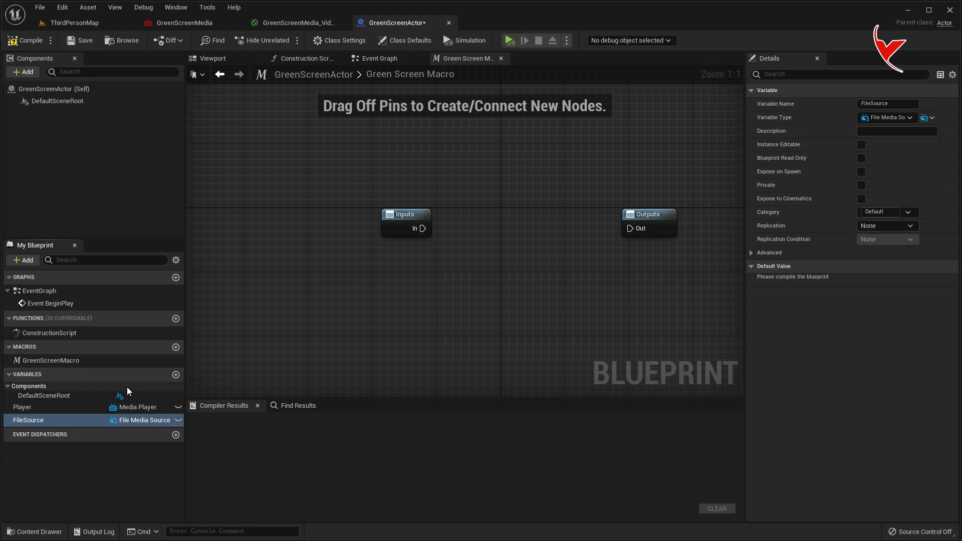
# Step: Compile, then default FileSource to the green-screen media file and Player to the green-screen media player
pyautogui.click(27, 40)
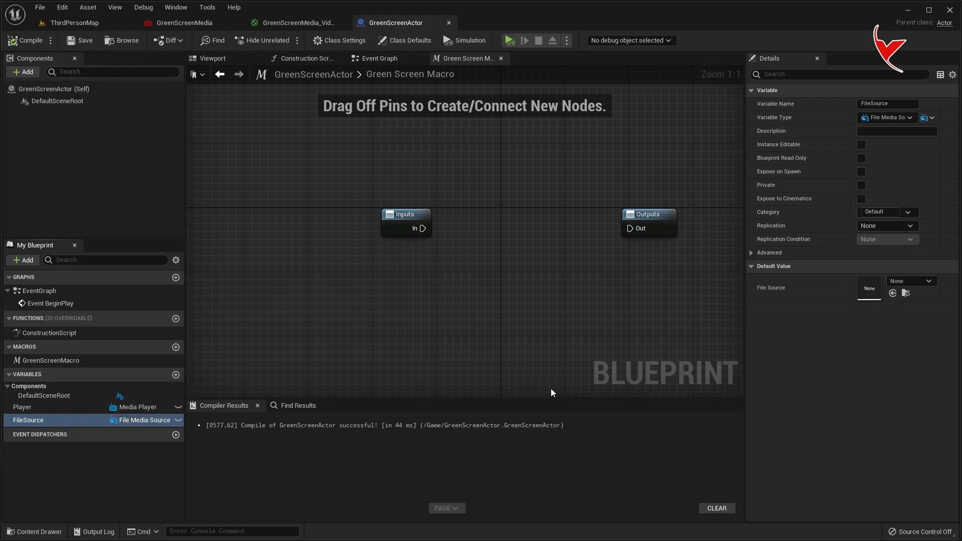
pyautogui.click(911, 281)
pyautogui.click(897, 401)
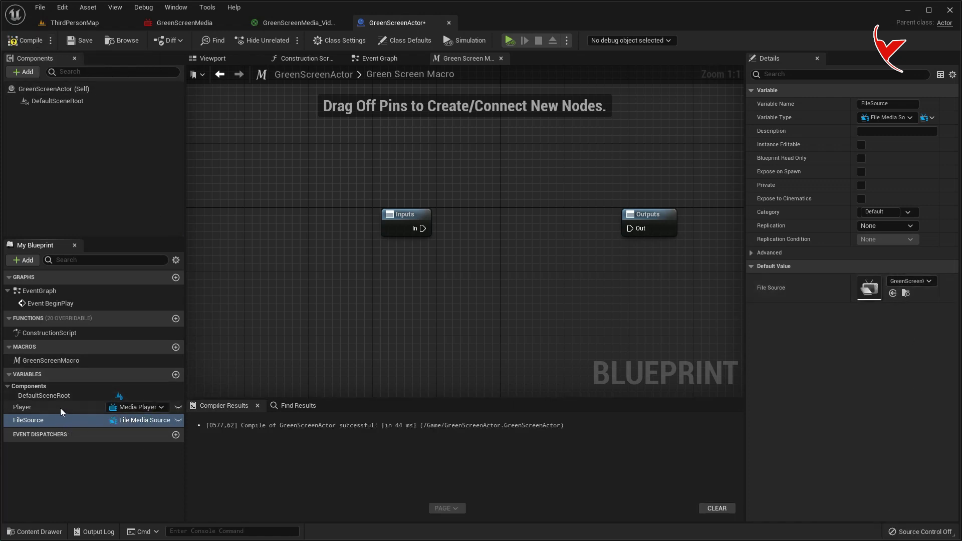
pyautogui.click(61, 408)
pyautogui.click(902, 282)
pyautogui.click(922, 399)
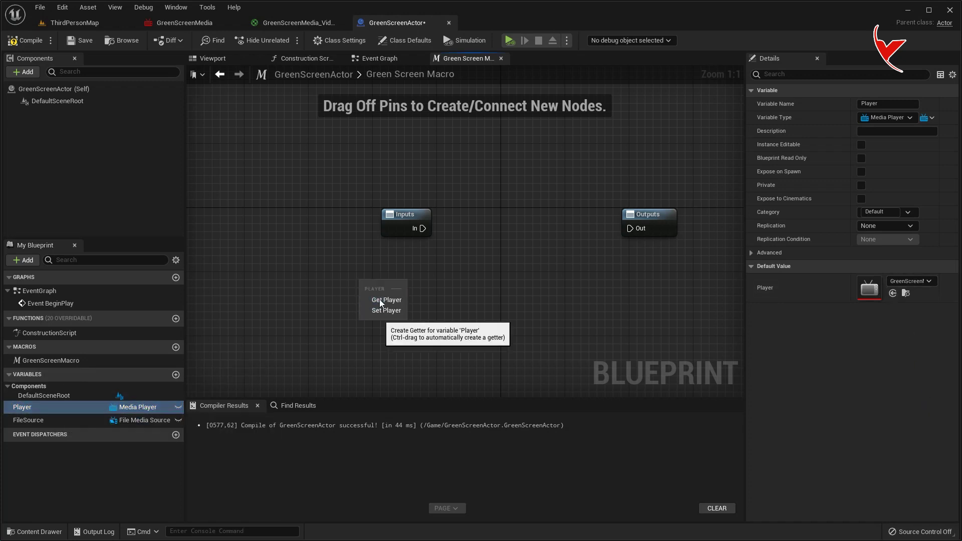
# Step: Place Get Player and File Source getter nodes in the macro graph
pyautogui.click(377, 299)
pyautogui.moveTo(50, 419); pyautogui.dragTo(351, 323)
pyautogui.click(399, 328)
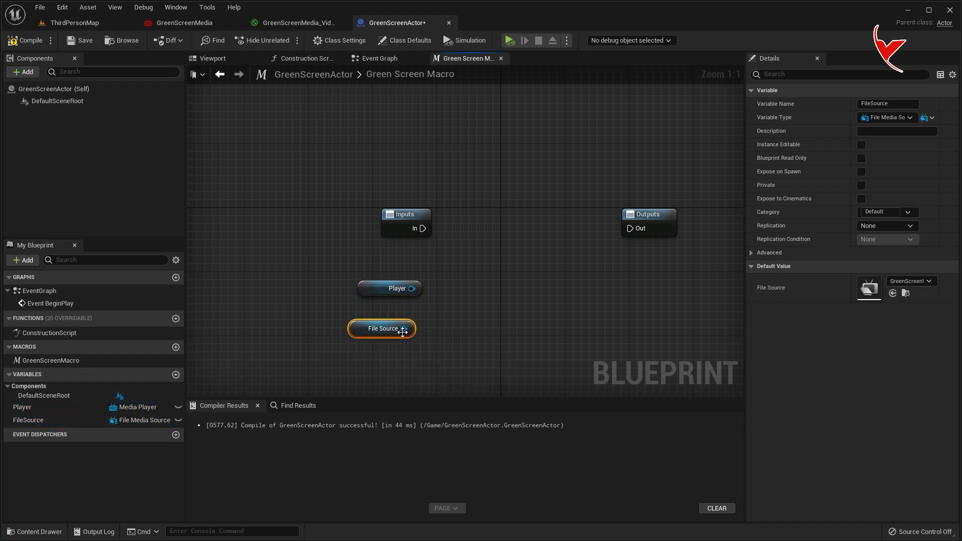
pyautogui.scroll(-2, 450, 255)
pyautogui.moveTo(508, 203); pyautogui.dragTo(630, 204)
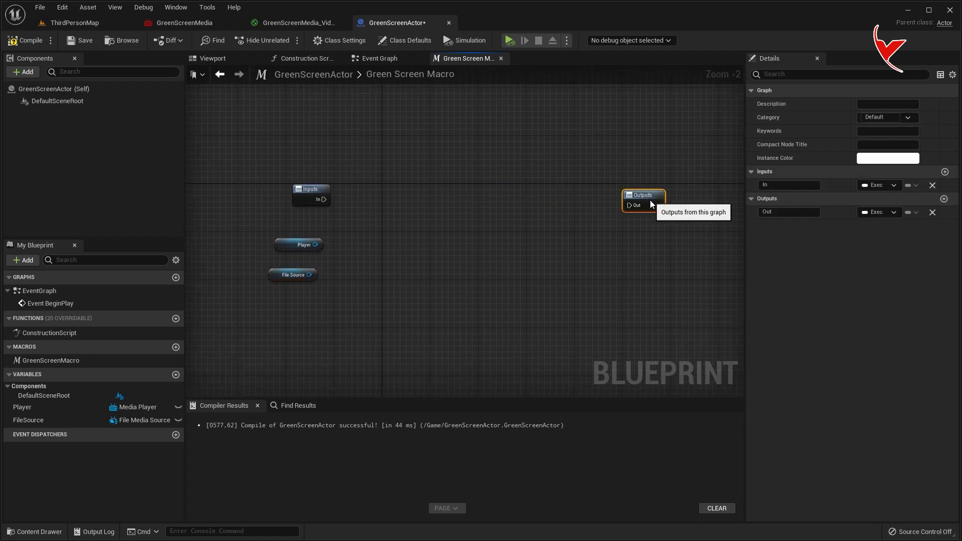
pyautogui.scroll(1, 345, 245)
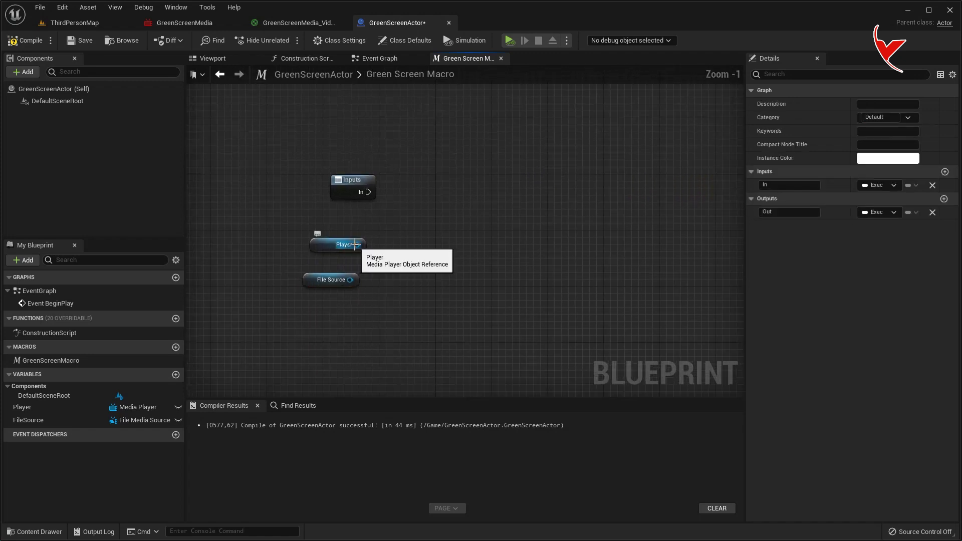
# Step: Add an Open Source node fired from In, targeting Player with File Source as media
pyautogui.moveTo(357, 244); pyautogui.dragTo(478, 197)
pyautogui.write('open sou')
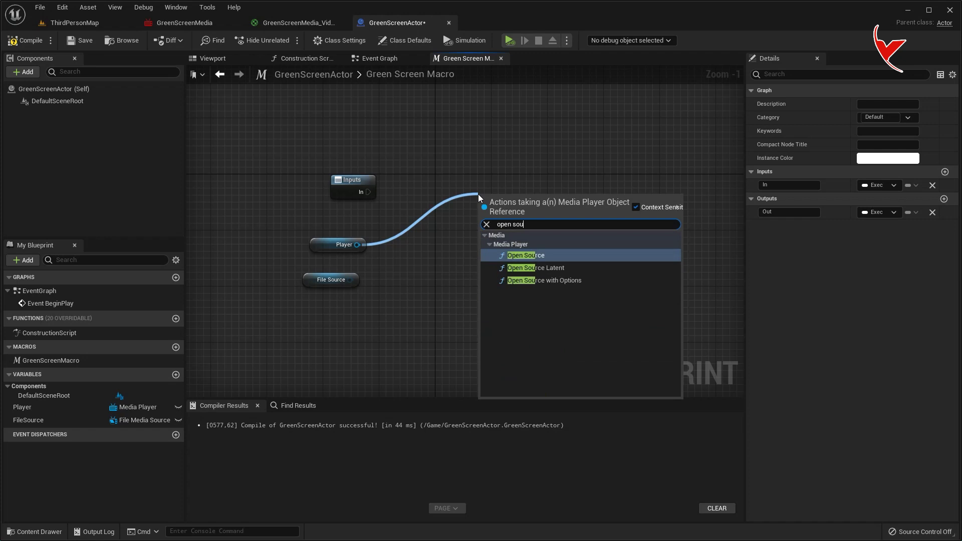
pyautogui.click(536, 256)
pyautogui.moveTo(533, 209); pyautogui.dragTo(518, 180)
pyautogui.moveTo(368, 192); pyautogui.dragTo(472, 193)
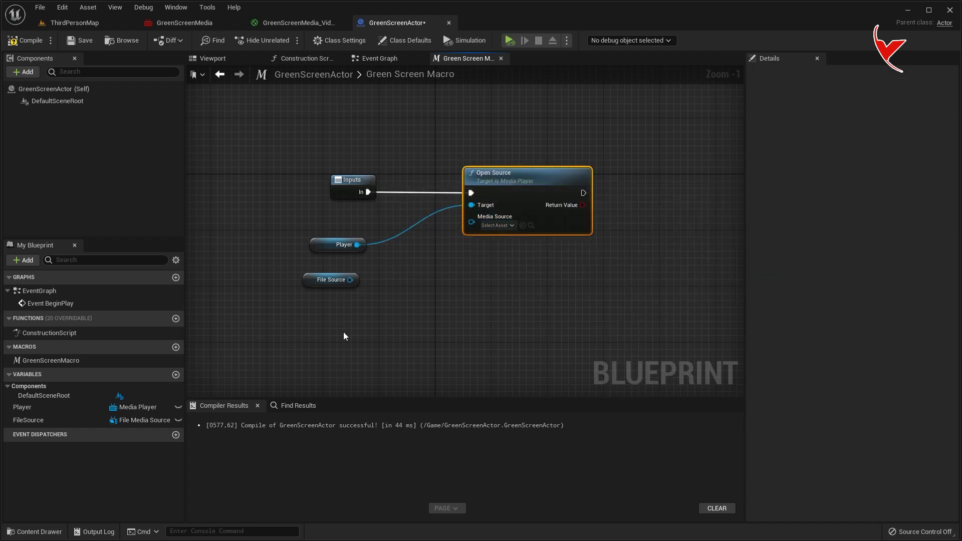
pyautogui.moveTo(350, 279); pyautogui.dragTo(471, 224)
pyautogui.click(312, 278)
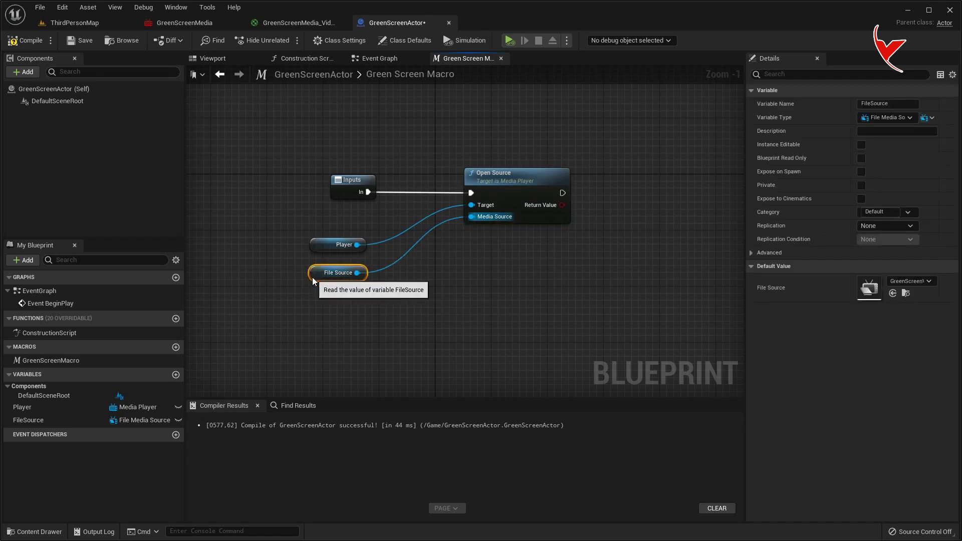
pyautogui.press('Home')
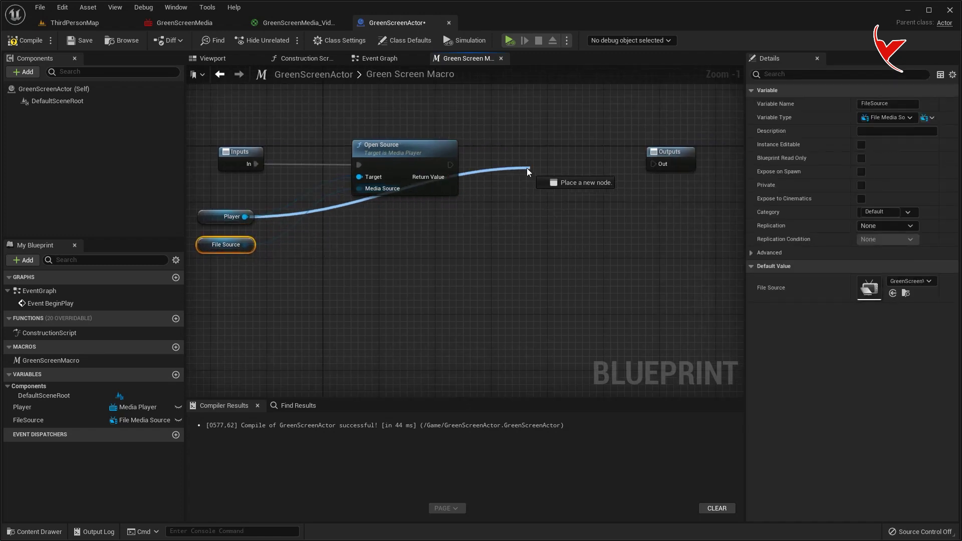
# Step: Chain a Play node targeting Player after Open Source, adding a reroute on its wire
pyautogui.moveTo(245, 216); pyautogui.dragTo(525, 167)
pyautogui.write('play')
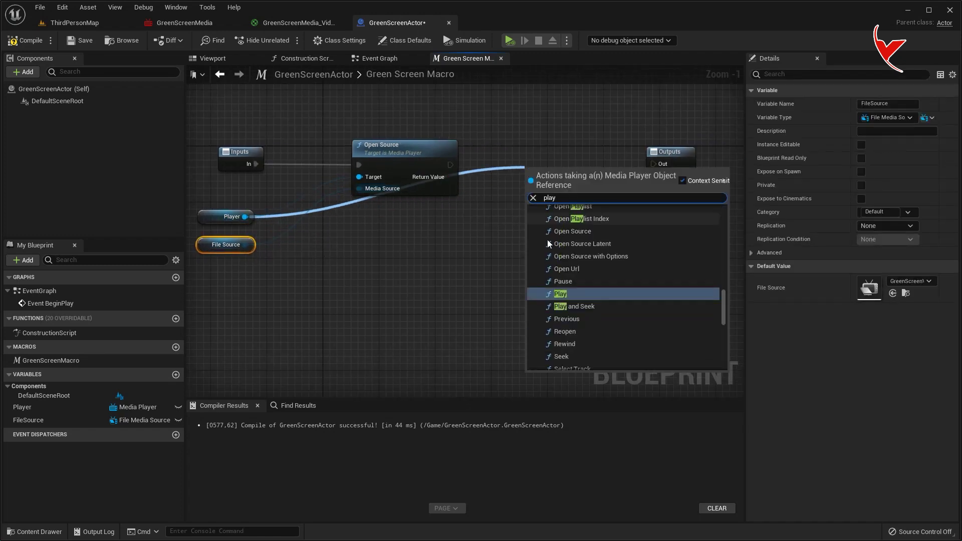
pyautogui.click(557, 296)
pyautogui.moveTo(563, 175); pyautogui.dragTo(545, 155)
pyautogui.moveTo(450, 164)
pyautogui.mouseDown()
pyautogui.moveTo(501, 169)
pyautogui.moveTo(460, 224)
pyautogui.mouseUp()
pyautogui.doubleClick(481, 180)
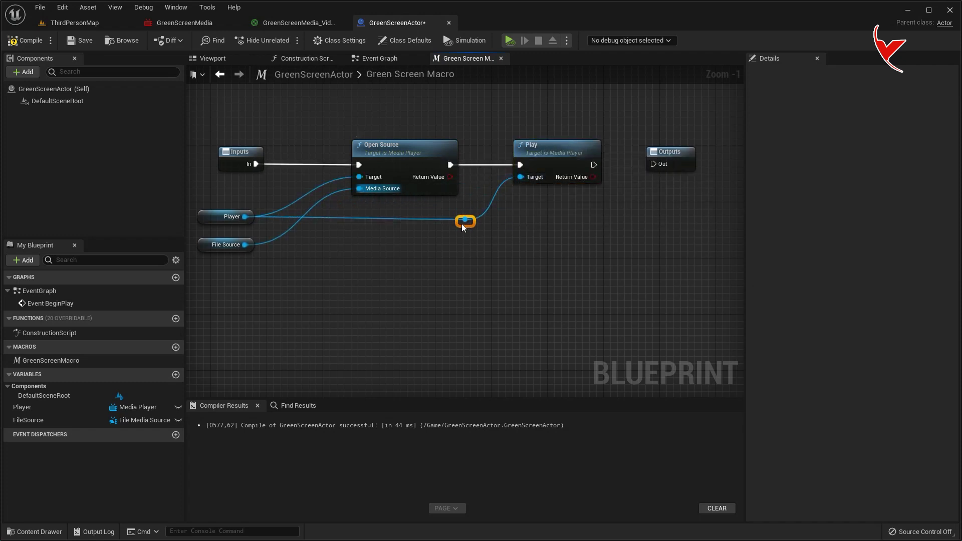
pyautogui.moveTo(615, 214); pyautogui.dragTo(483, 226, button='right')
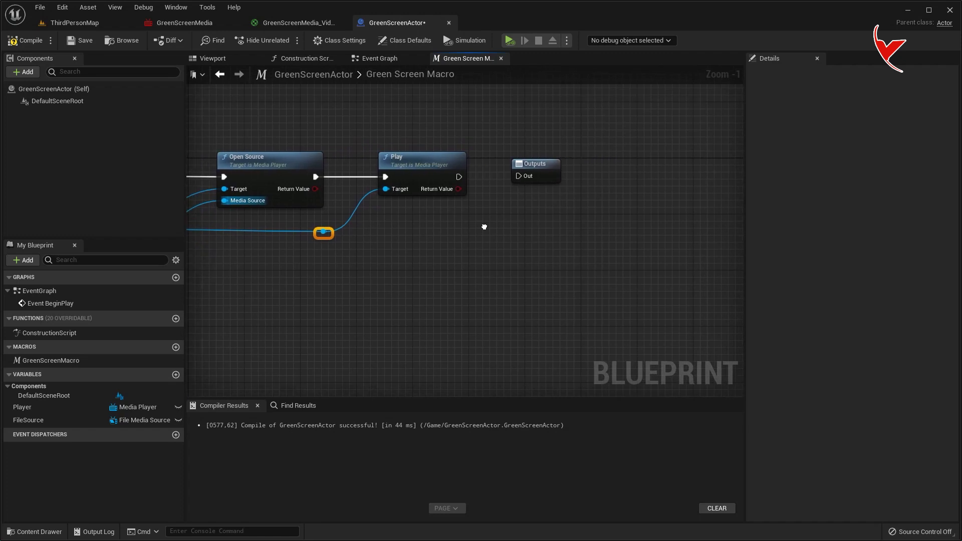
pyautogui.scroll(-2, 521, 229)
pyautogui.moveTo(521, 182); pyautogui.dragTo(668, 183)
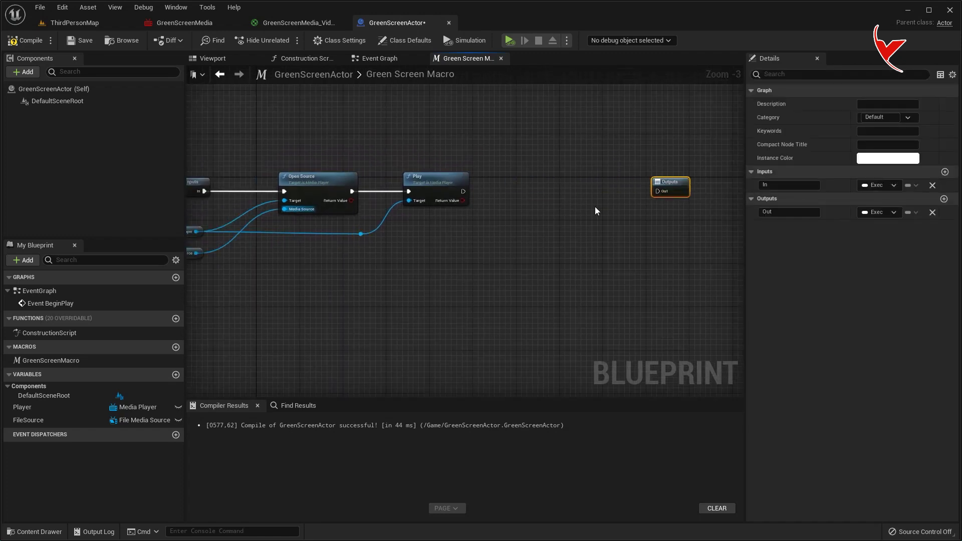
pyautogui.scroll(2, 443, 243)
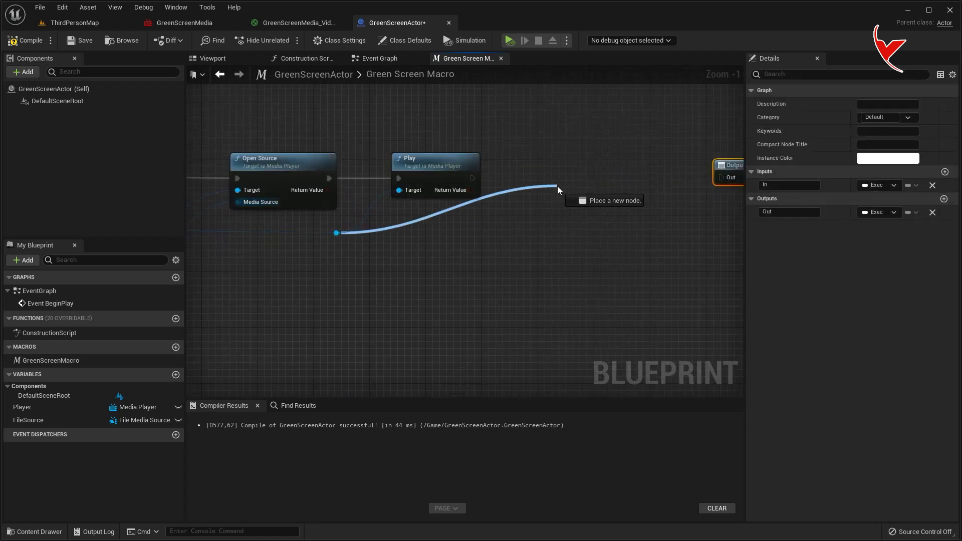
# Step: Add a Set Looping node after Play with Looping ticked, wired into the macro's Out
pyautogui.moveTo(557, 186); pyautogui.dragTo(557, 185)
pyautogui.write('set loop')
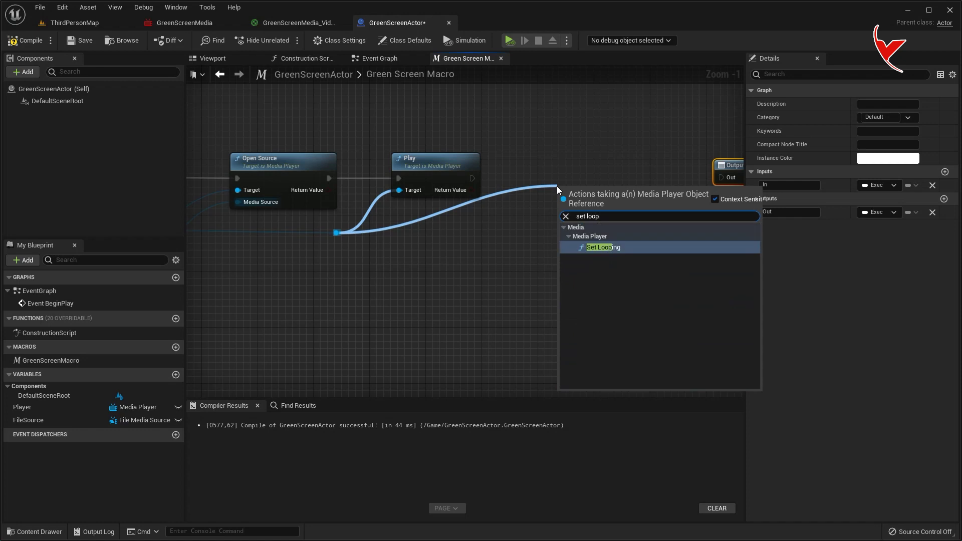
pyautogui.press('Return')
pyautogui.moveTo(576, 169); pyautogui.dragTo(566, 169)
pyautogui.moveTo(472, 178)
pyautogui.mouseDown()
pyautogui.moveTo(546, 181)
pyautogui.moveTo(503, 234)
pyautogui.mouseUp()
pyautogui.doubleClick(504, 197)
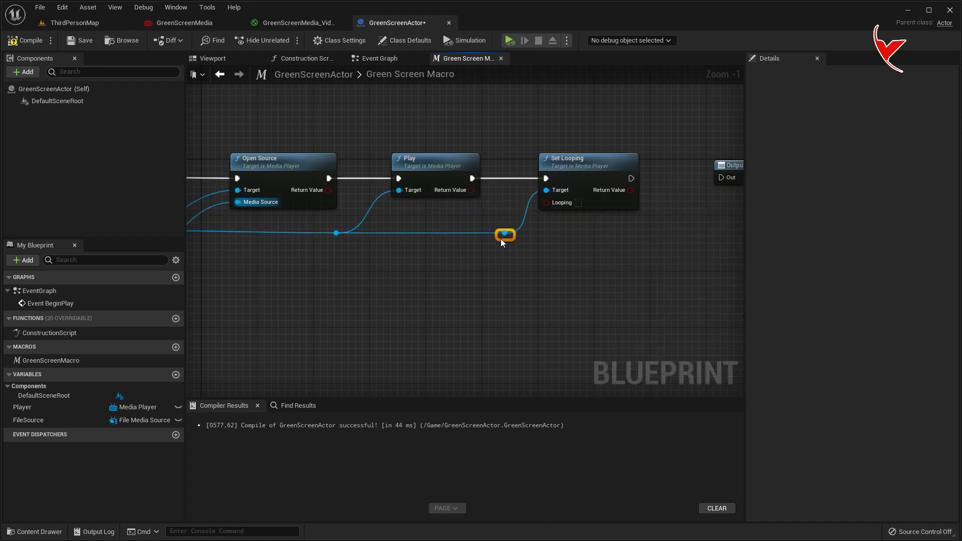
pyautogui.click(578, 202)
pyautogui.moveTo(682, 198); pyautogui.dragTo(622, 195, button='right')
pyautogui.moveTo(571, 176); pyautogui.dragTo(655, 174)
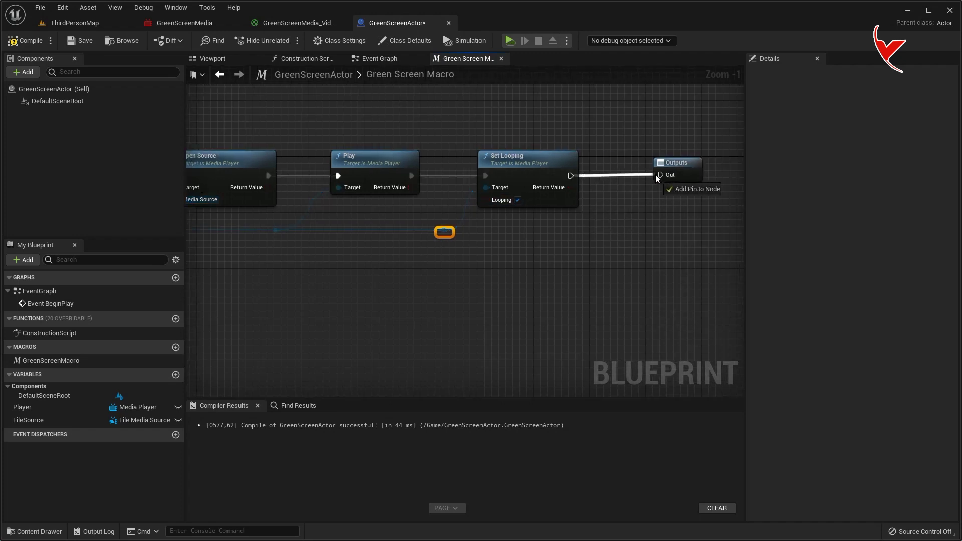
# Step: Tidy the macro graph by shifting the Inputs, Player and File Source nodes right, then open the Event Graph
pyautogui.click(686, 166)
pyautogui.scroll(-1, 625, 191)
pyautogui.moveTo(551, 241); pyautogui.dragTo(610, 232, button='right')
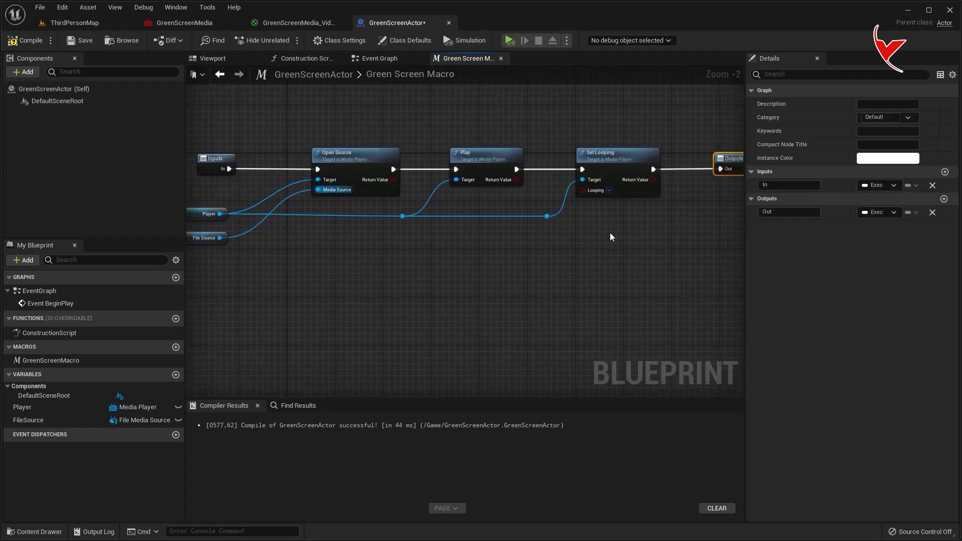
pyautogui.moveTo(747, 255); pyautogui.dragTo(778, 255)
pyautogui.moveTo(620, 223); pyautogui.dragTo(669, 224, button='right')
pyautogui.scroll(1, 669, 224)
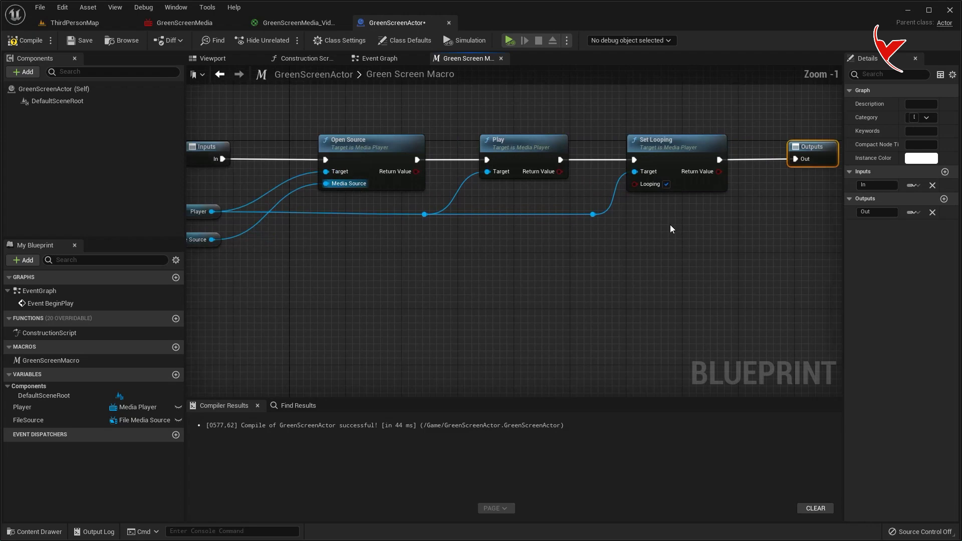
pyautogui.scroll(-1, 669, 225)
pyautogui.moveTo(239, 129); pyautogui.dragTo(296, 250)
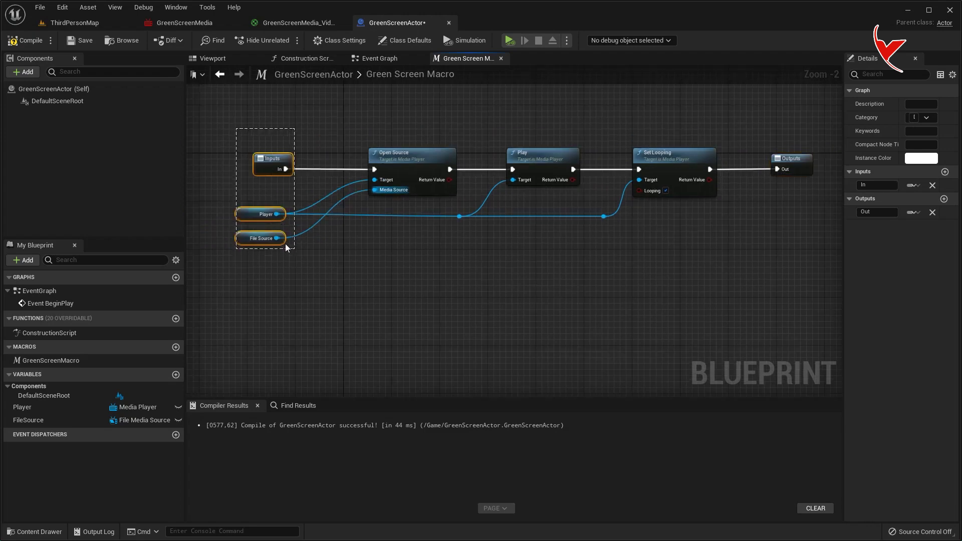
pyautogui.moveTo(245, 217); pyautogui.dragTo(263, 216)
pyautogui.click(769, 160)
pyautogui.scroll(1, 735, 245)
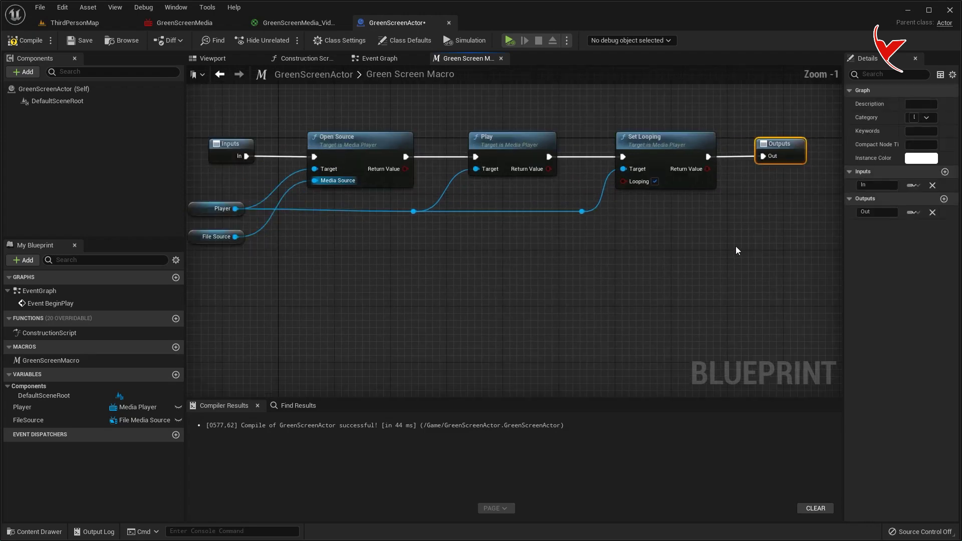
pyautogui.click(393, 60)
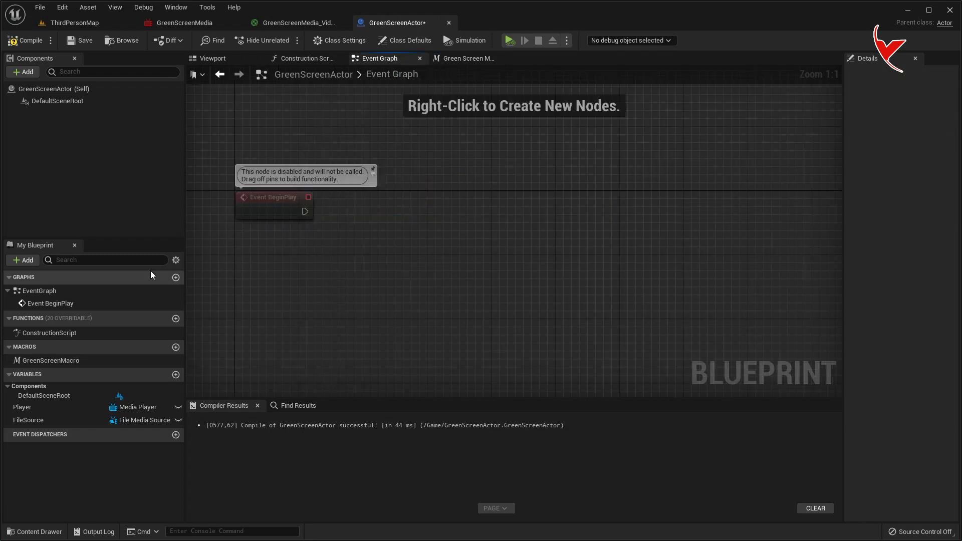
# Step: Run the Green Screen Macro after BeginPlay and save the blueprint
pyautogui.moveTo(50, 360); pyautogui.dragTo(372, 211)
pyautogui.click(88, 42)
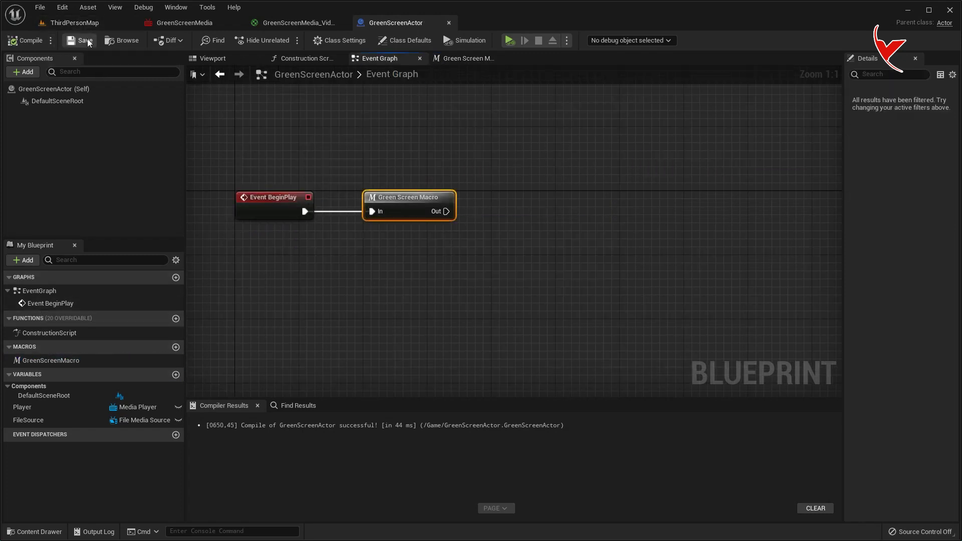
pyautogui.click(84, 26)
# Step: Place GreenScreenActor in the level, simulate, and load the green-screen video into GreenScreenMedia
pyautogui.moveTo(438, 414); pyautogui.dragTo(517, 270)
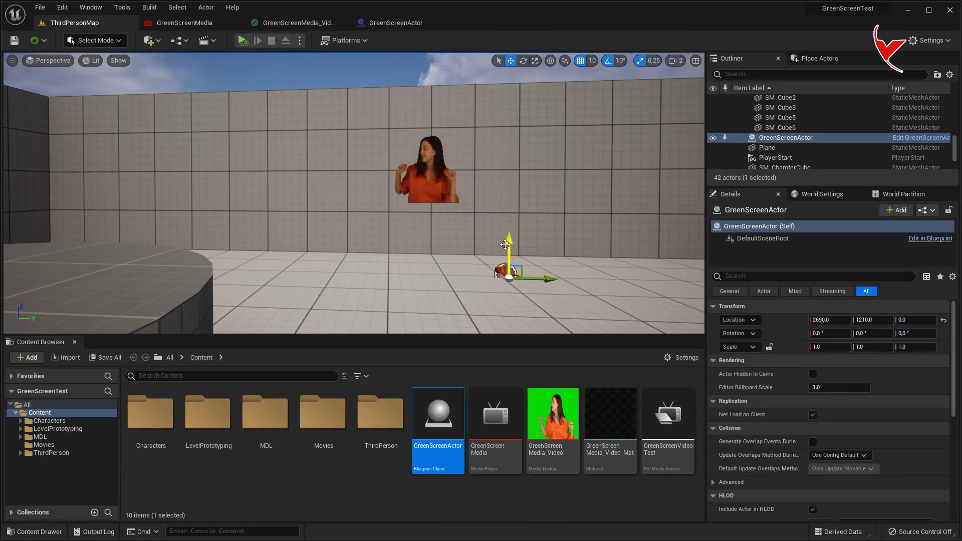
pyautogui.click(242, 41)
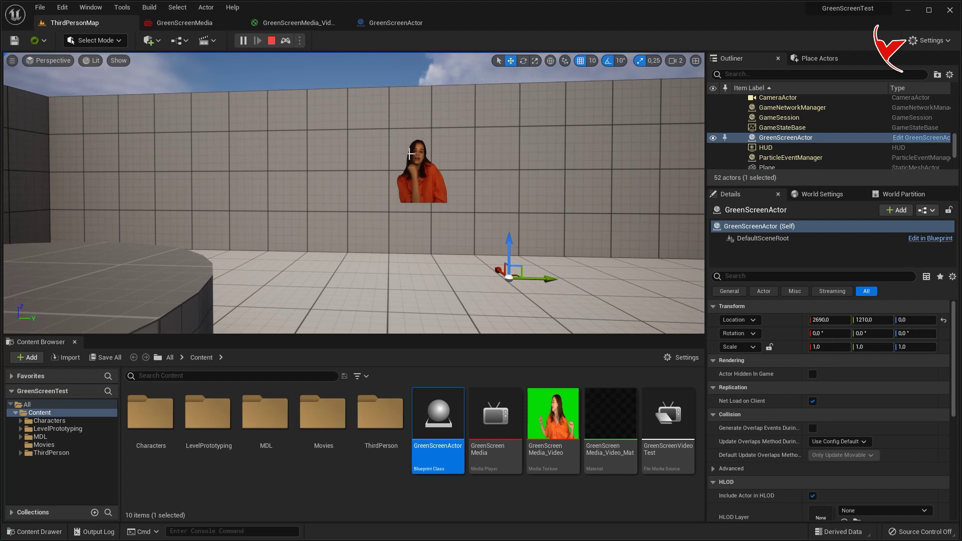
pyautogui.click(271, 40)
pyautogui.click(197, 24)
pyautogui.doubleClick(210, 400)
# Step: Simulate the level to watch the video, stop, and close the GreenScreenMedia editor
pyautogui.click(75, 23)
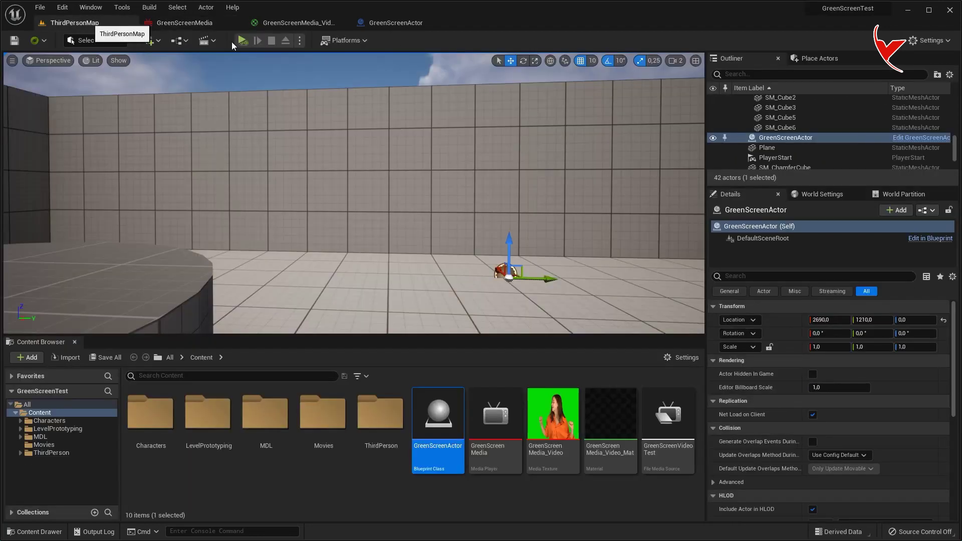
pyautogui.click(244, 41)
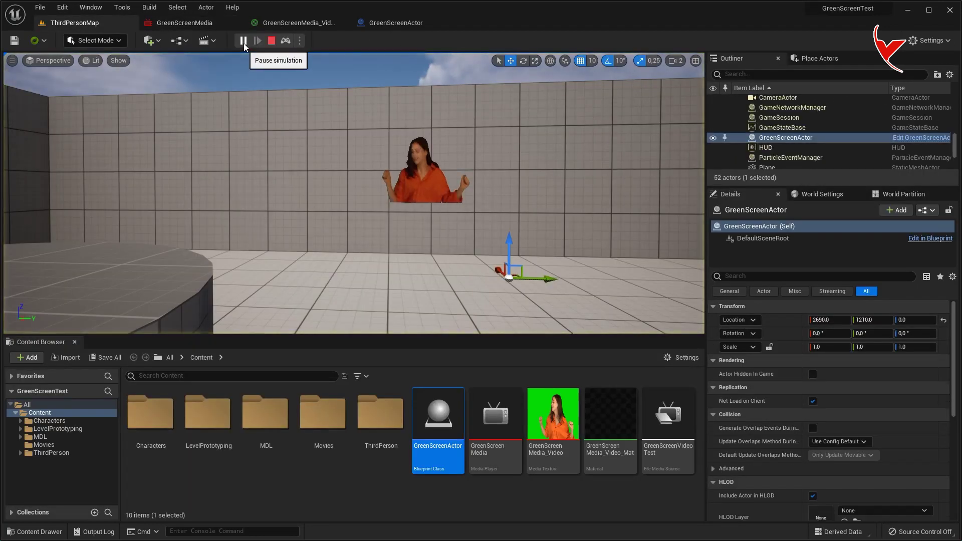
pyautogui.click(275, 43)
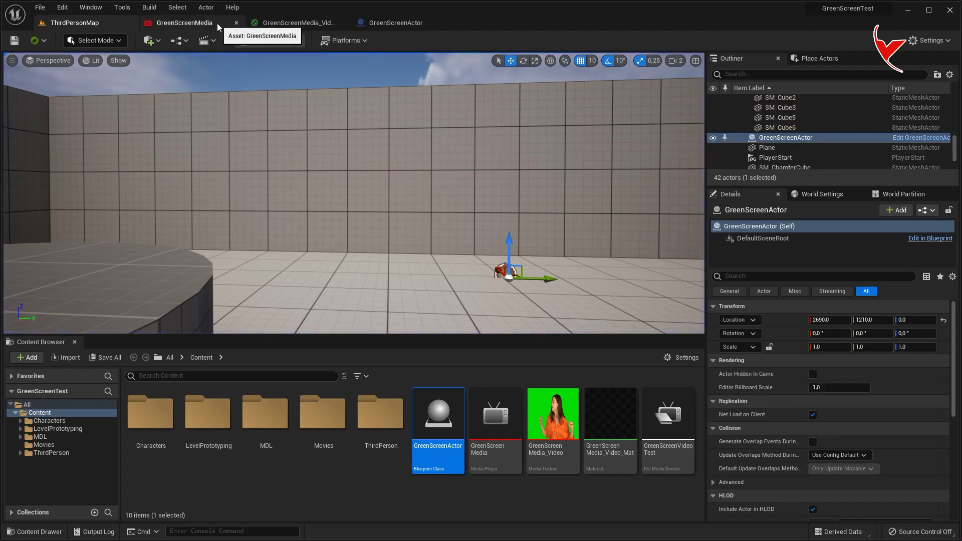
pyautogui.click(218, 23)
pyautogui.click(235, 23)
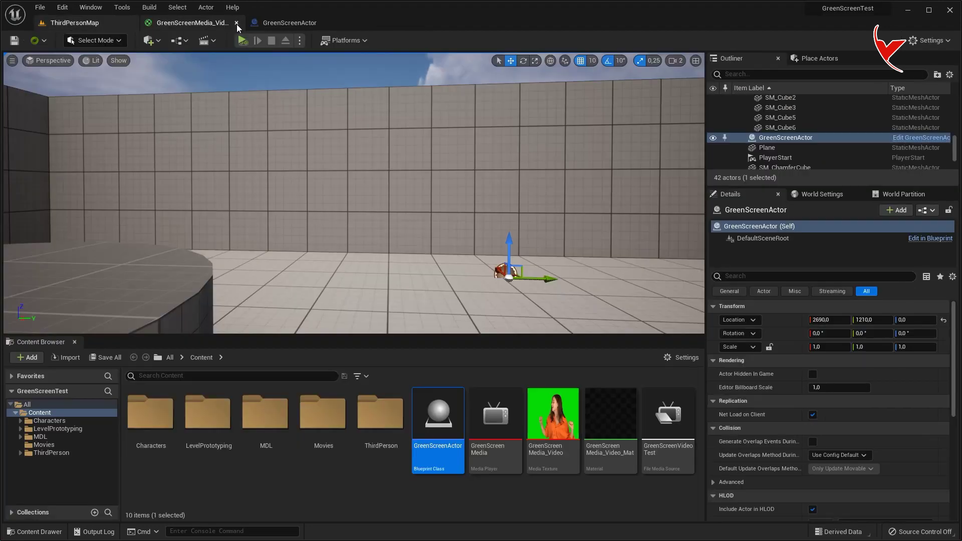
pyautogui.click(284, 23)
# Step: Connect the Green Screen Macro after the Construction Script node and save the blueprint
pyautogui.click(299, 58)
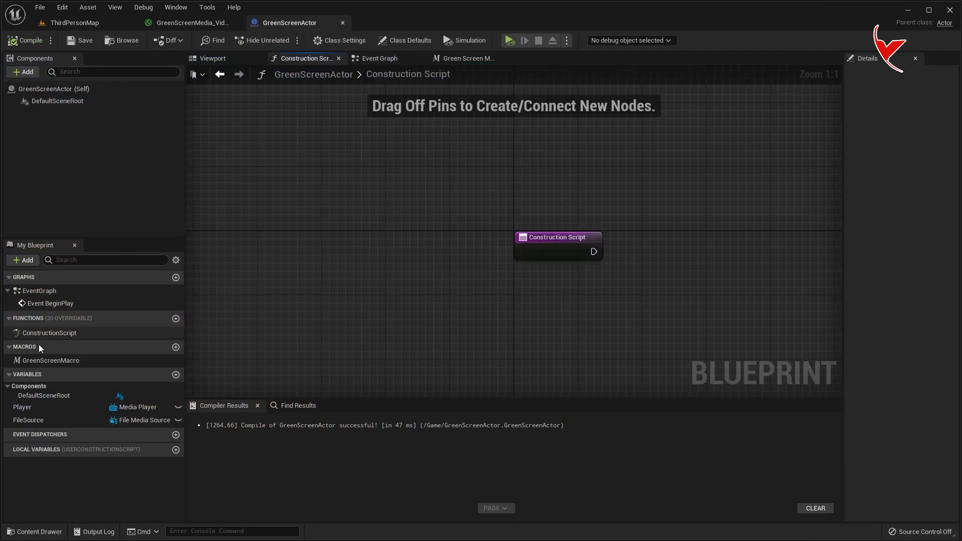
pyautogui.moveTo(50, 360); pyautogui.dragTo(655, 236)
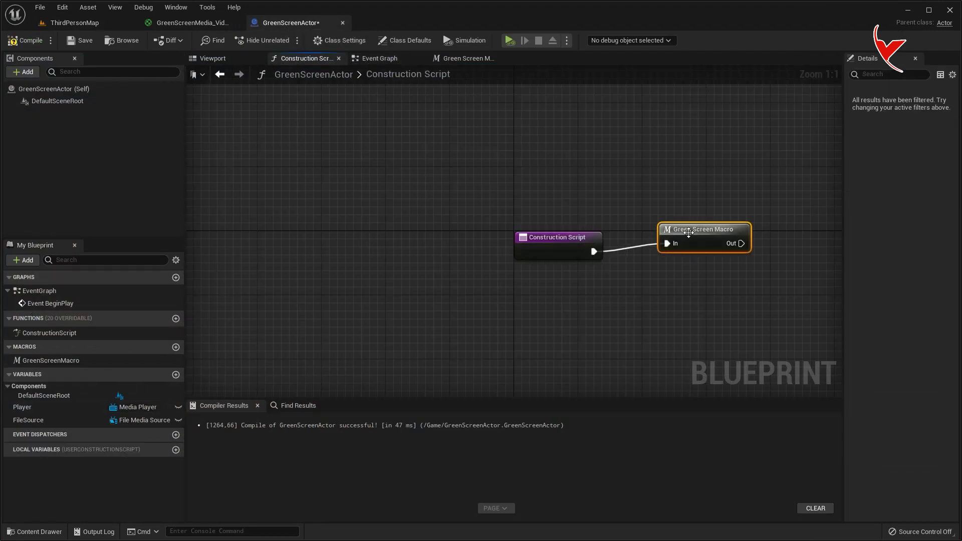
pyautogui.click(80, 41)
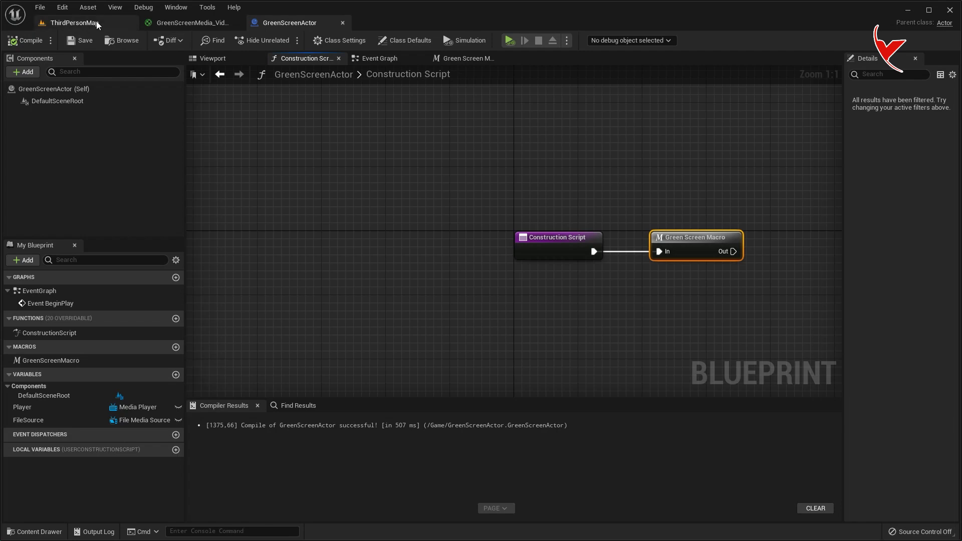
# Step: Simulate ThirdPersonMap to check the keyed video on the wall, moving the camera closer
pyautogui.click(75, 23)
pyautogui.click(244, 44)
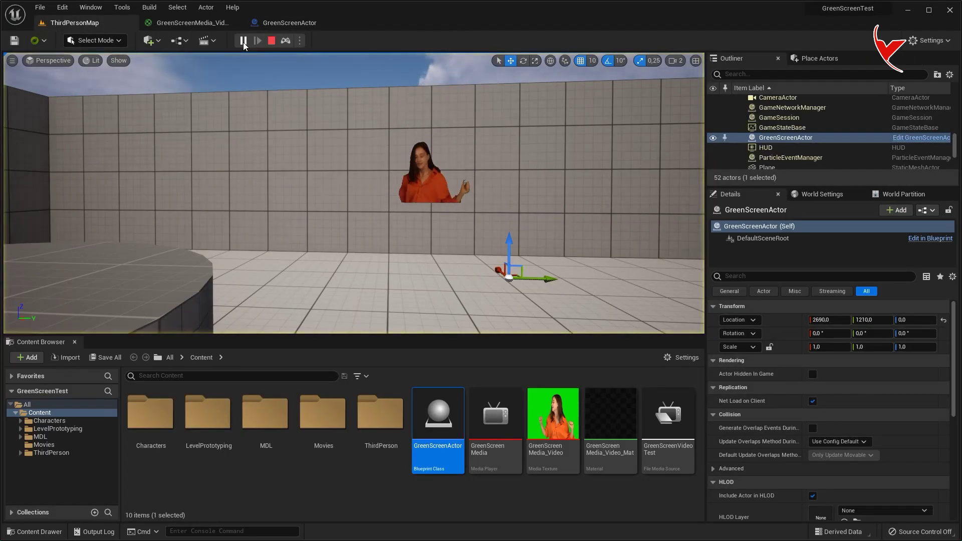
pyautogui.click(282, 23)
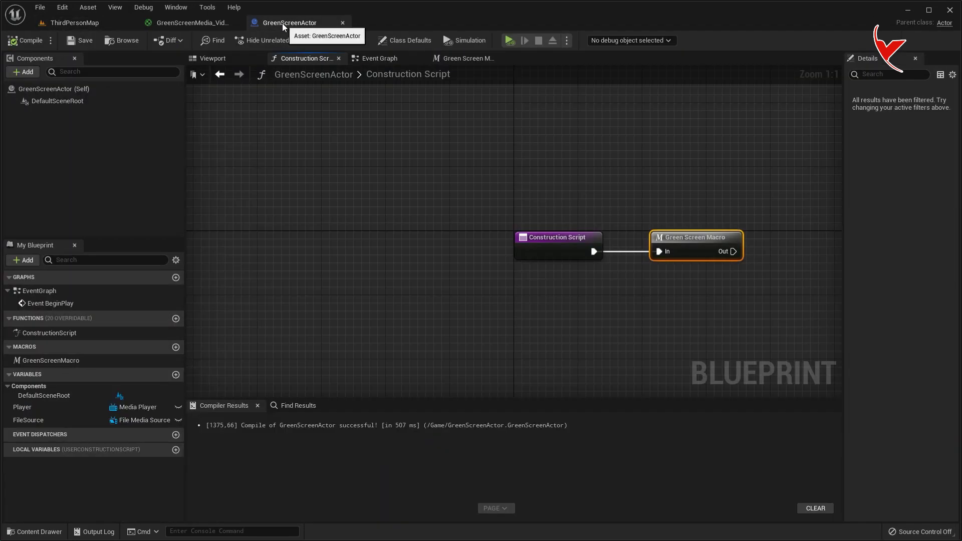
pyautogui.click(70, 22)
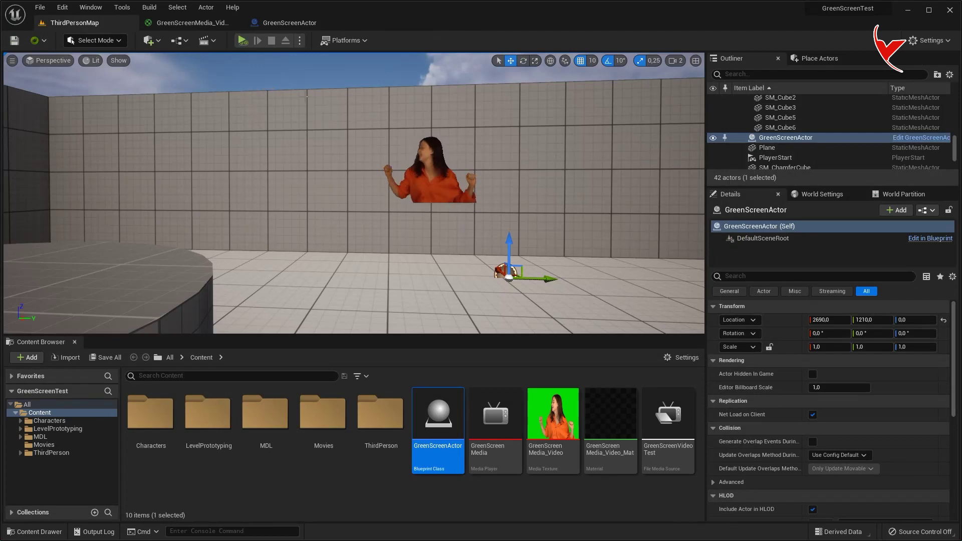
pyautogui.moveTo(308, 63); pyautogui.dragTo(308, 63, button='right')
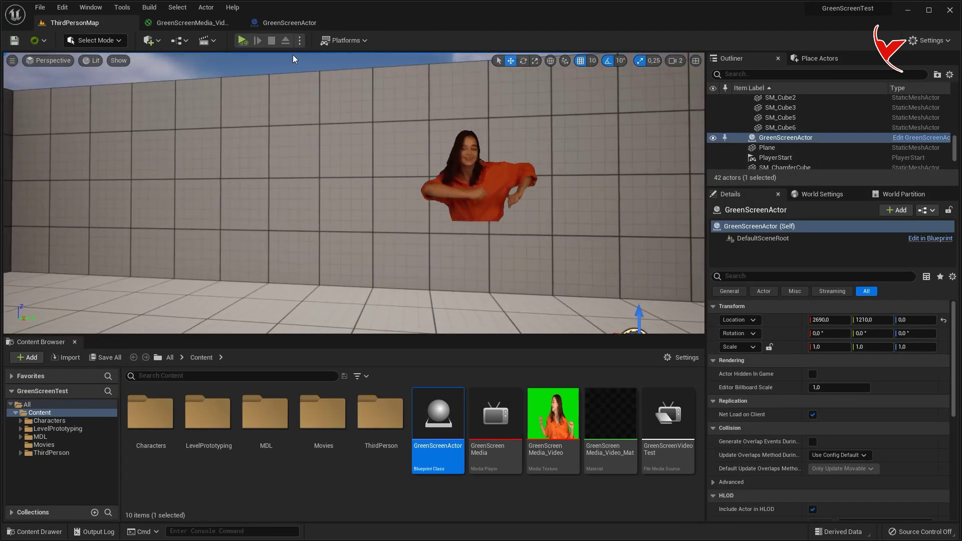
# Step: Play in the selected viewport, walk the character toward the video, then stop
pyautogui.click(299, 40)
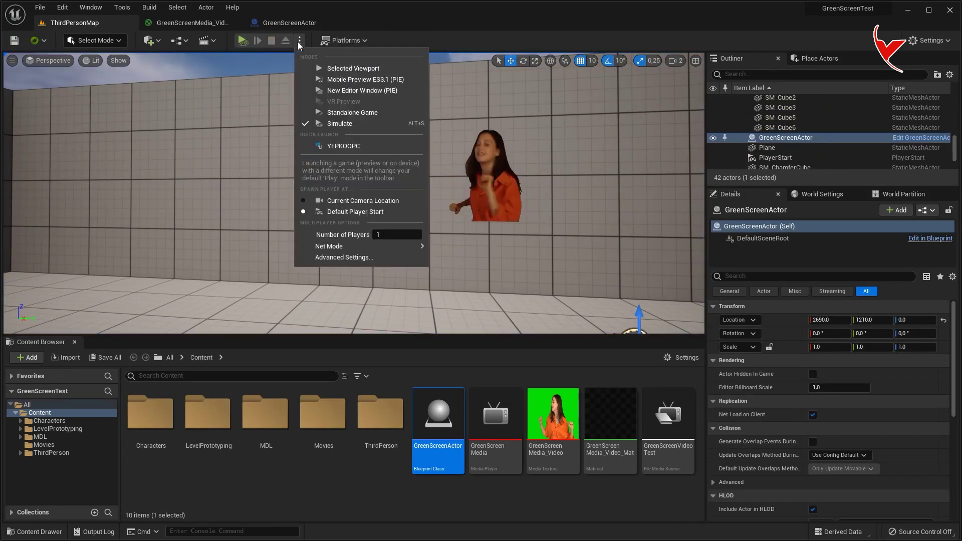
pyautogui.click(326, 68)
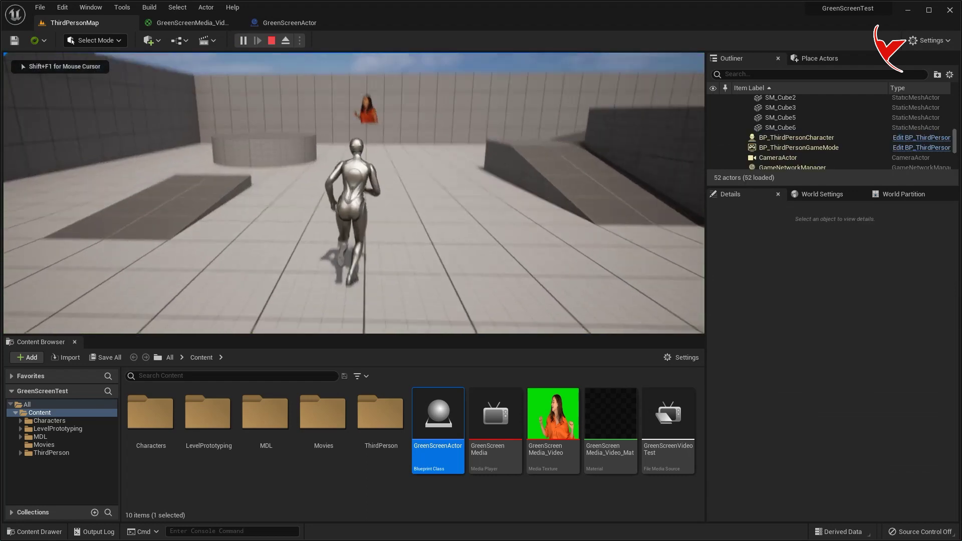
pyautogui.press('w')
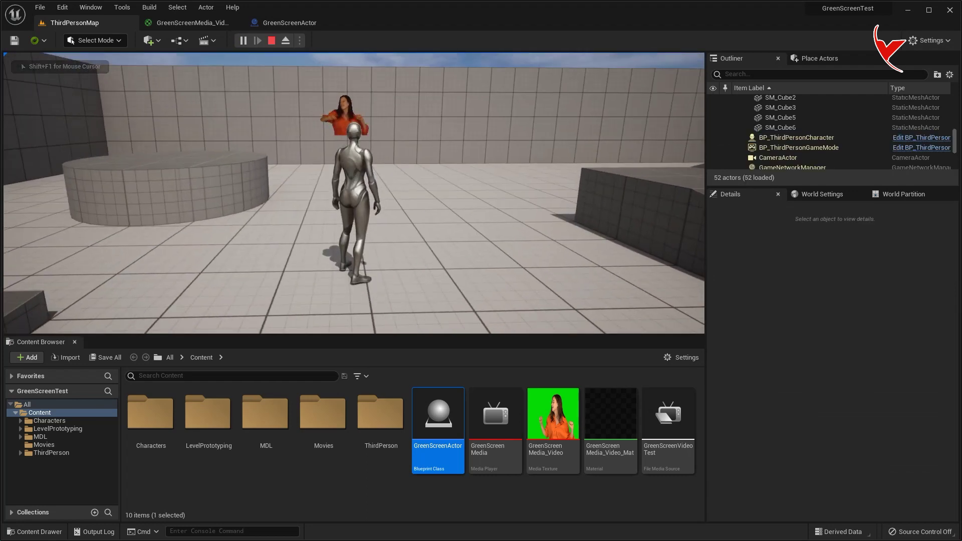
pyautogui.press('Escape')
# Step: Select and frame the video Plane, with camera speed raised to 4
pyautogui.click(766, 147)
pyautogui.press('f')
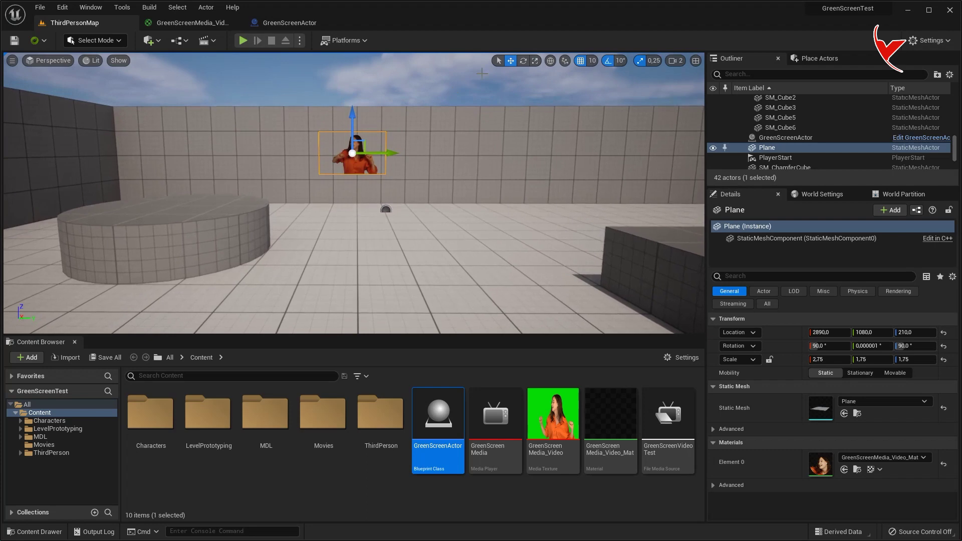
pyautogui.click(674, 61)
pyautogui.moveTo(702, 84); pyautogui.dragTo(707, 84)
pyautogui.moveTo(350, 200); pyautogui.dragTo(361, 200, button='right')
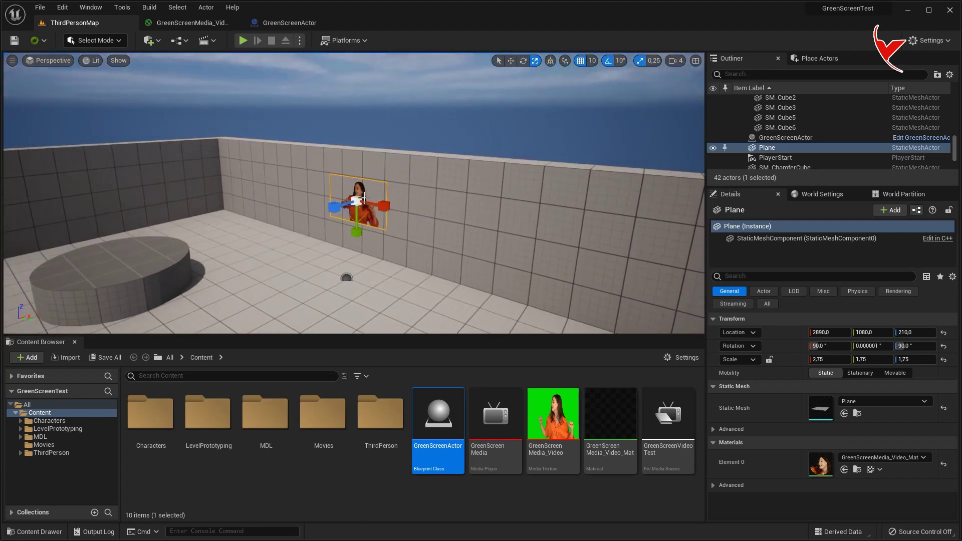
# Step: Scale the plane to 5.75×4, move it to 2430, 640, 210, and play again
pyautogui.moveTo(351, 200); pyautogui.dragTo(381, 200, button='right')
pyautogui.moveTo(505, 153); pyautogui.dragTo(521, 153)
pyautogui.press('w')
pyautogui.moveTo(492, 116); pyautogui.dragTo(492, 86)
pyautogui.moveTo(521, 123)
pyautogui.mouseDown()
pyautogui.moveTo(431, 96)
pyautogui.moveTo(362, 168)
pyautogui.moveTo(399, 179)
pyautogui.mouseUp()
pyautogui.hotkey('alt', 'p')
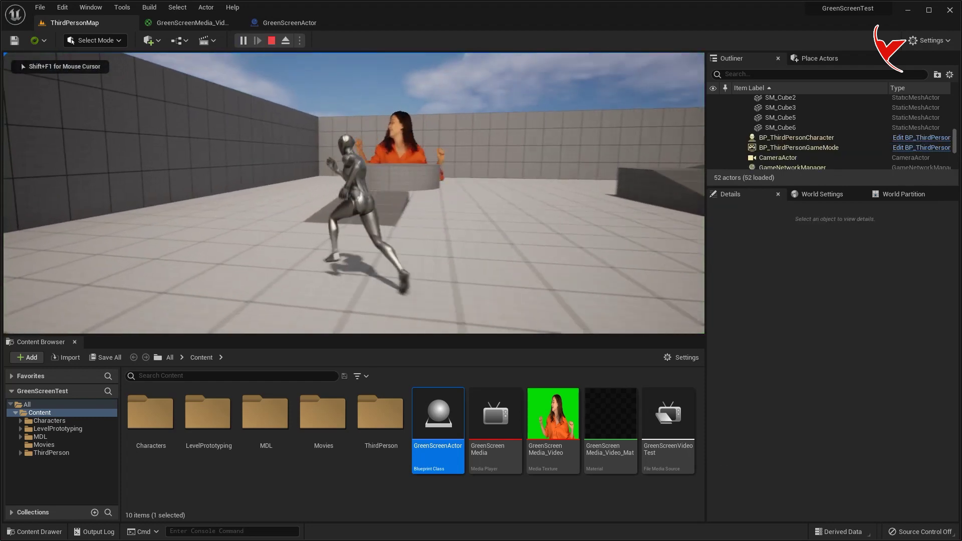